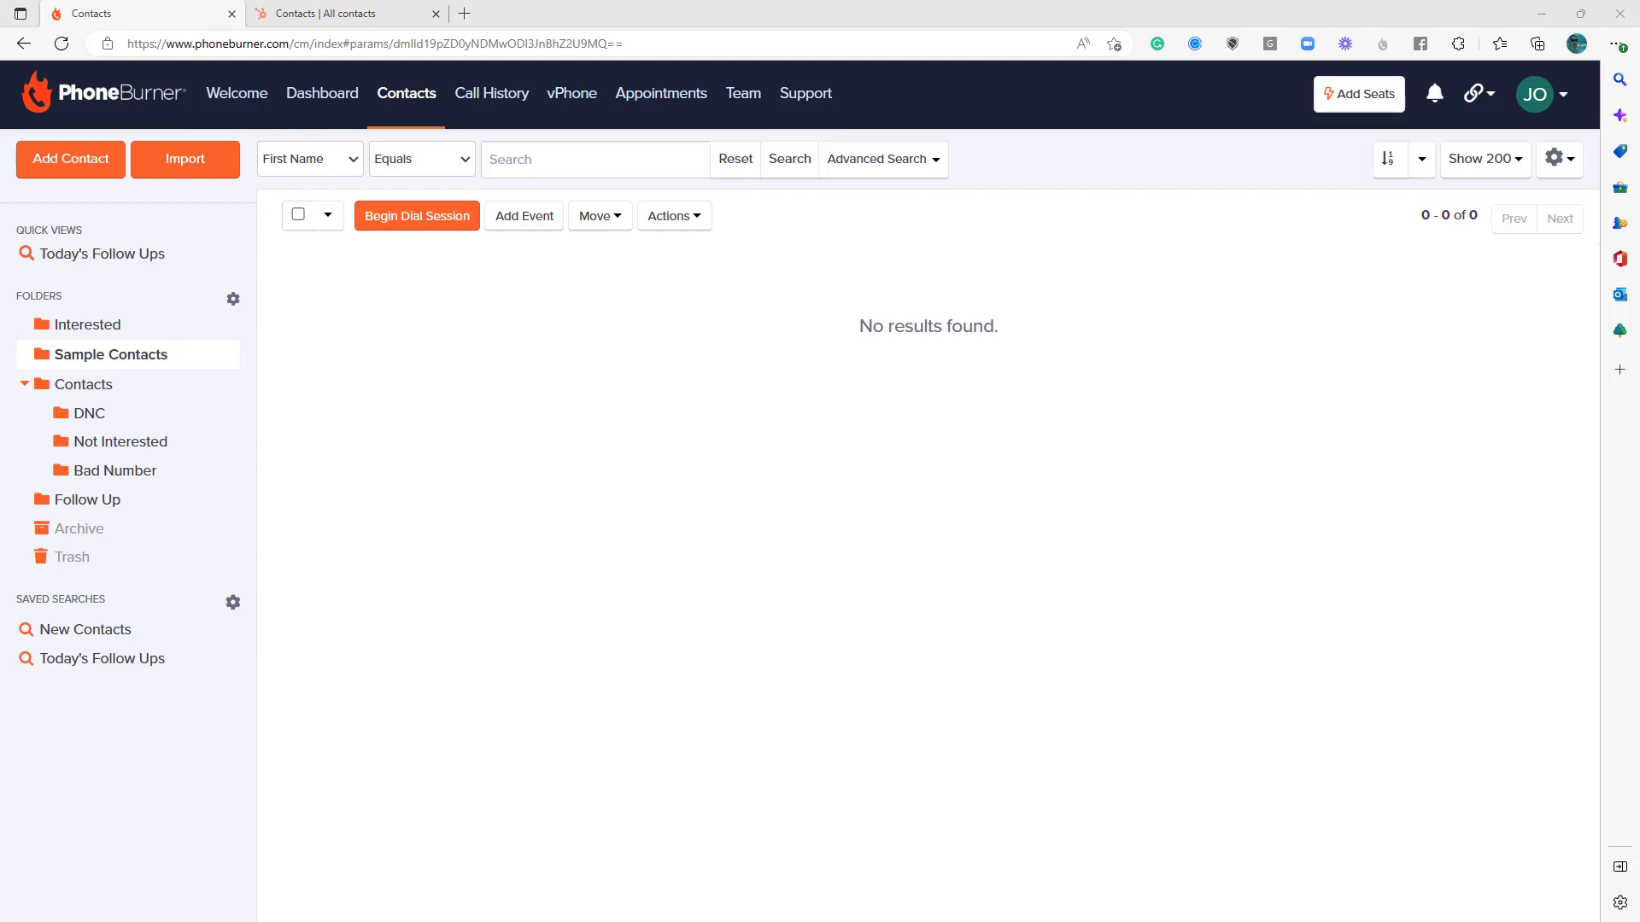
# Step: Show PhoneBurner's My Team list and select the second member's name before going back to HubSpot
pyautogui.click(744, 94)
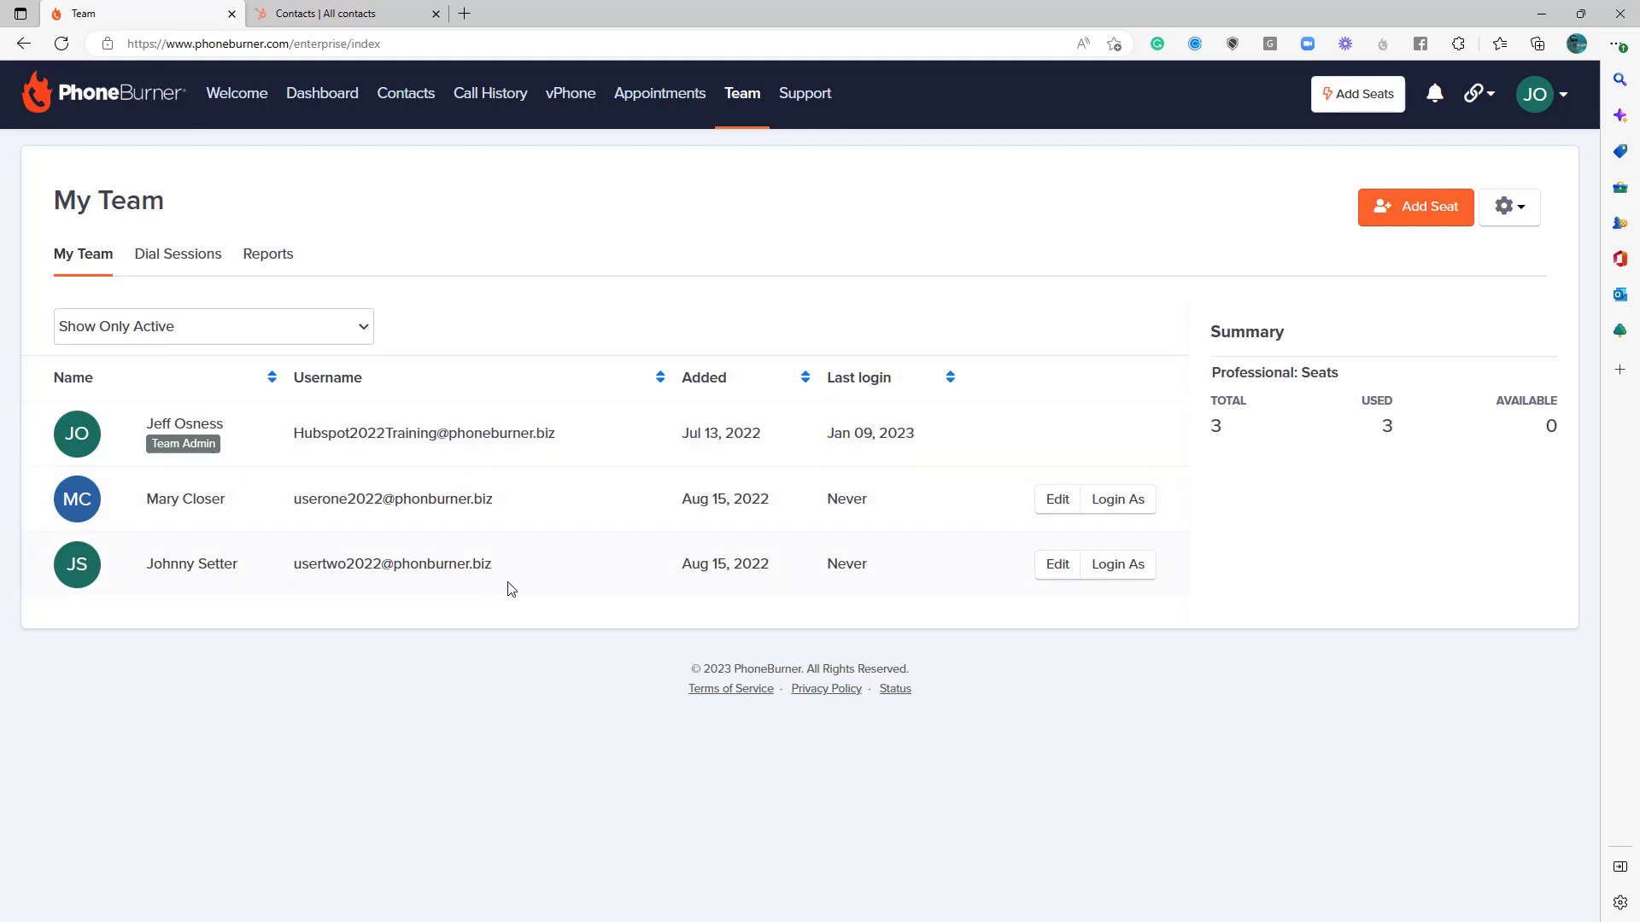
pyautogui.moveTo(240, 504); pyautogui.dragTo(150, 502)
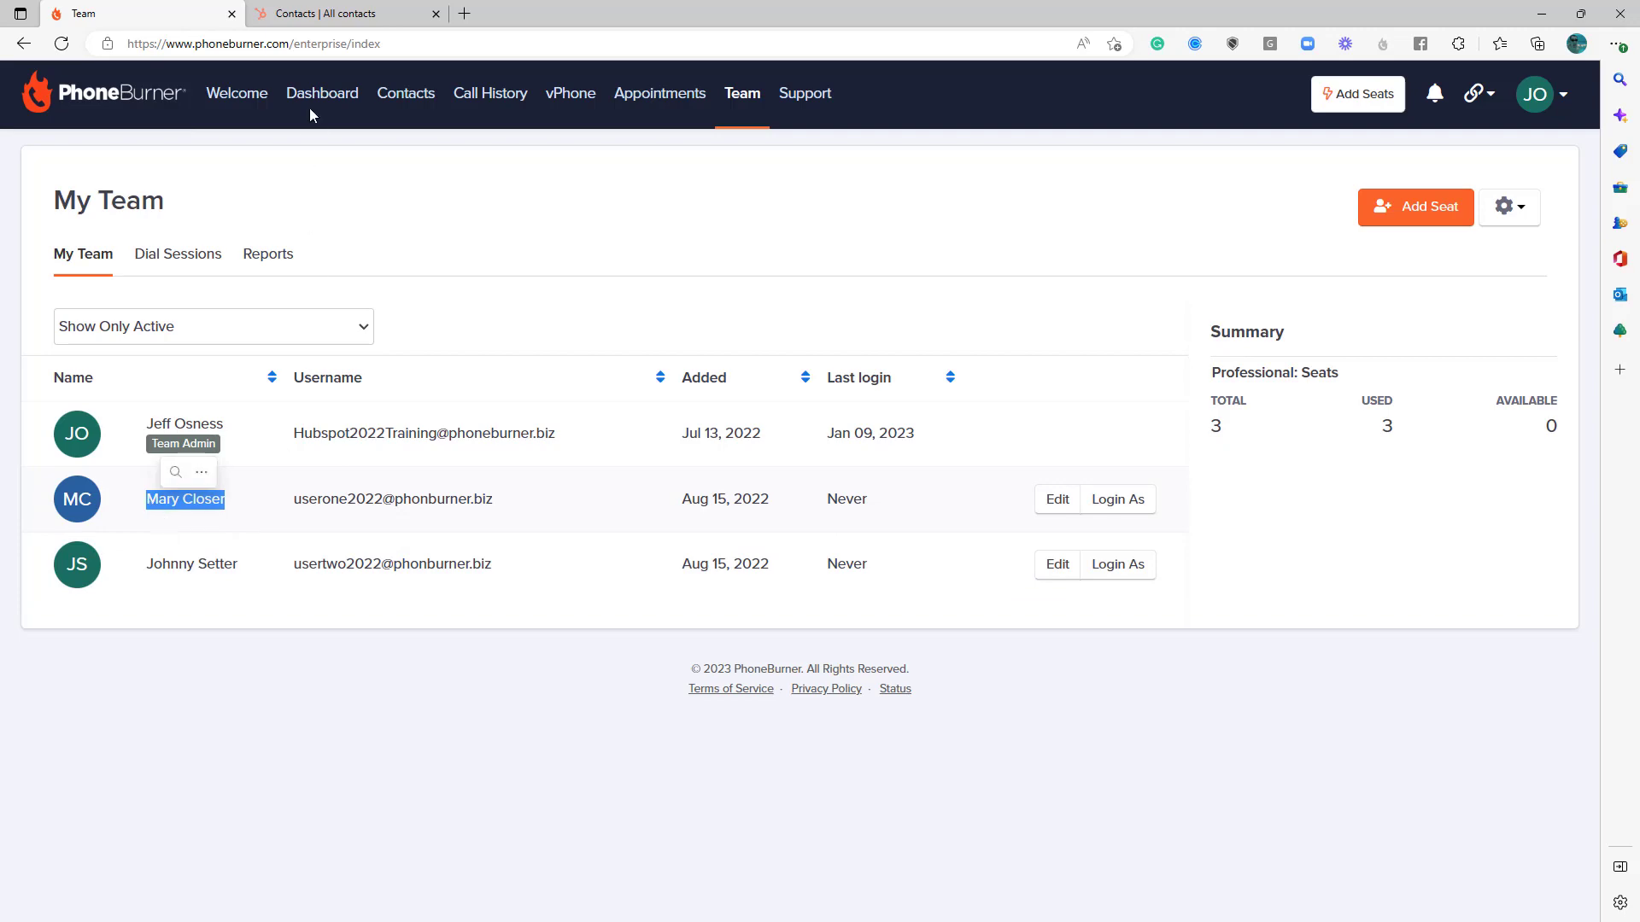
pyautogui.click(323, 16)
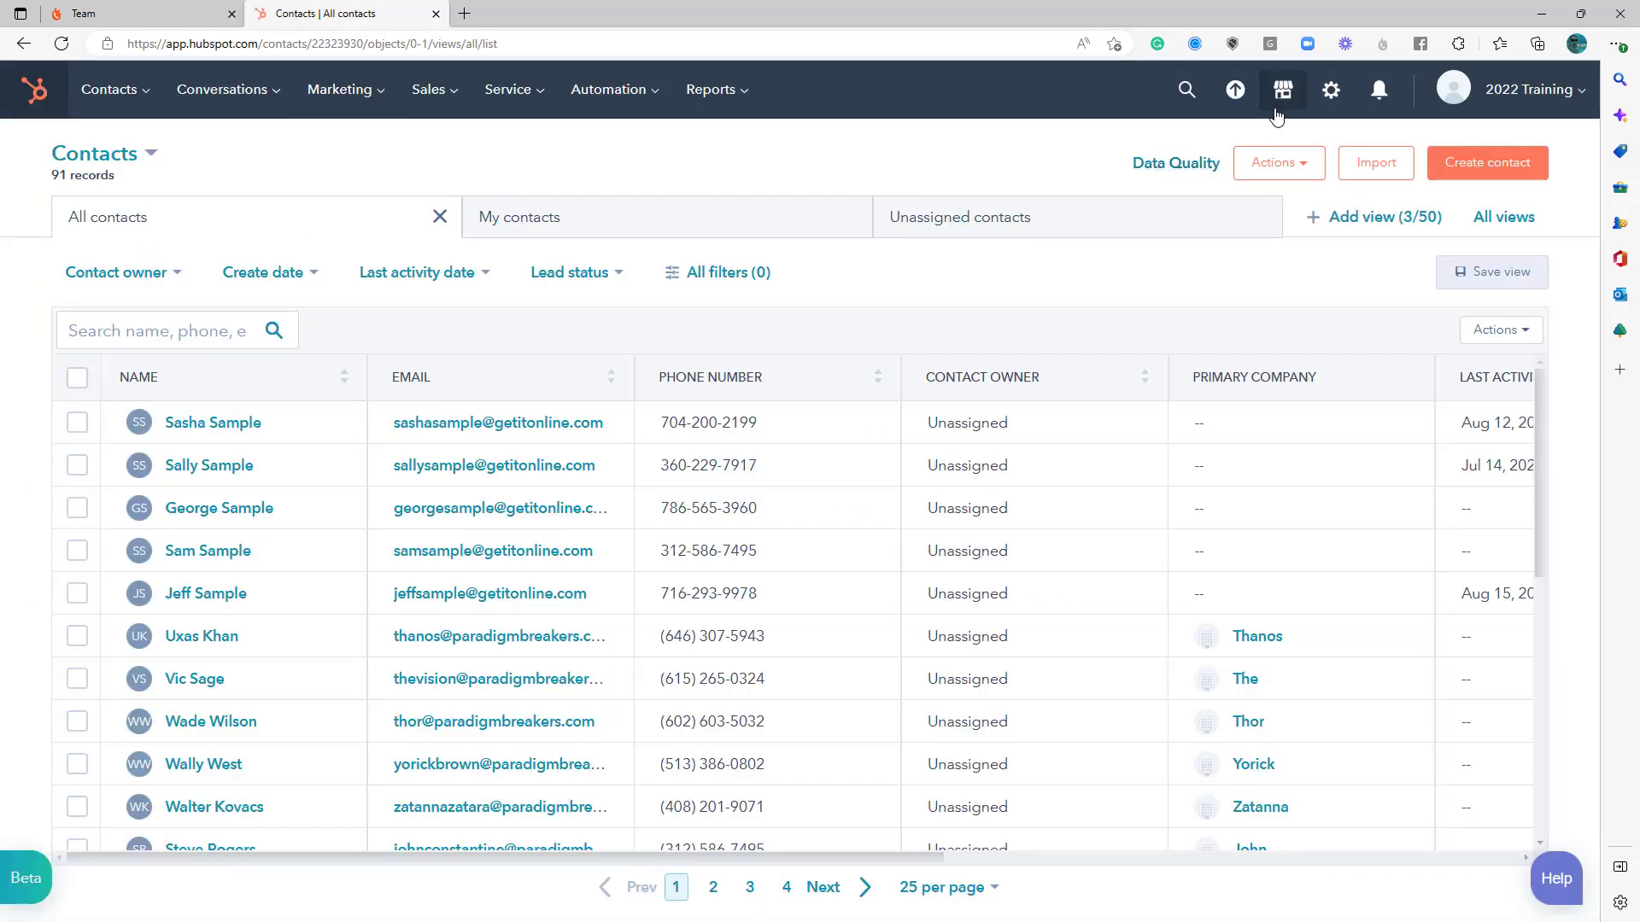
# Step: Open the PhoneBurner integration's settings from HubSpot's Connected Apps
pyautogui.click(1329, 103)
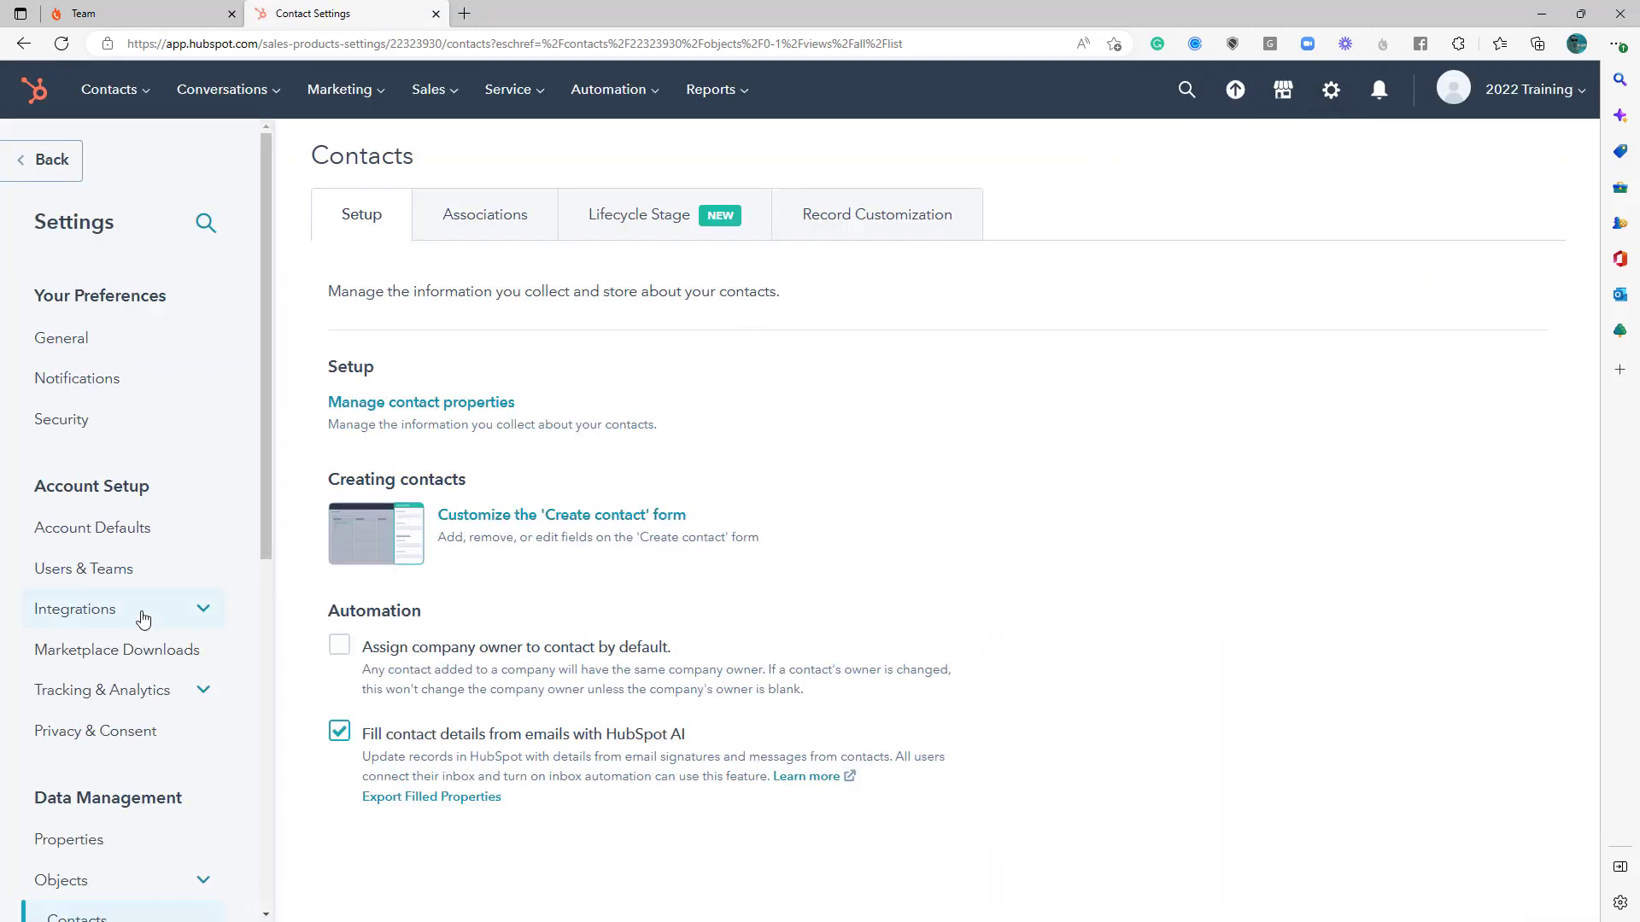
pyautogui.click(142, 618)
pyautogui.click(134, 662)
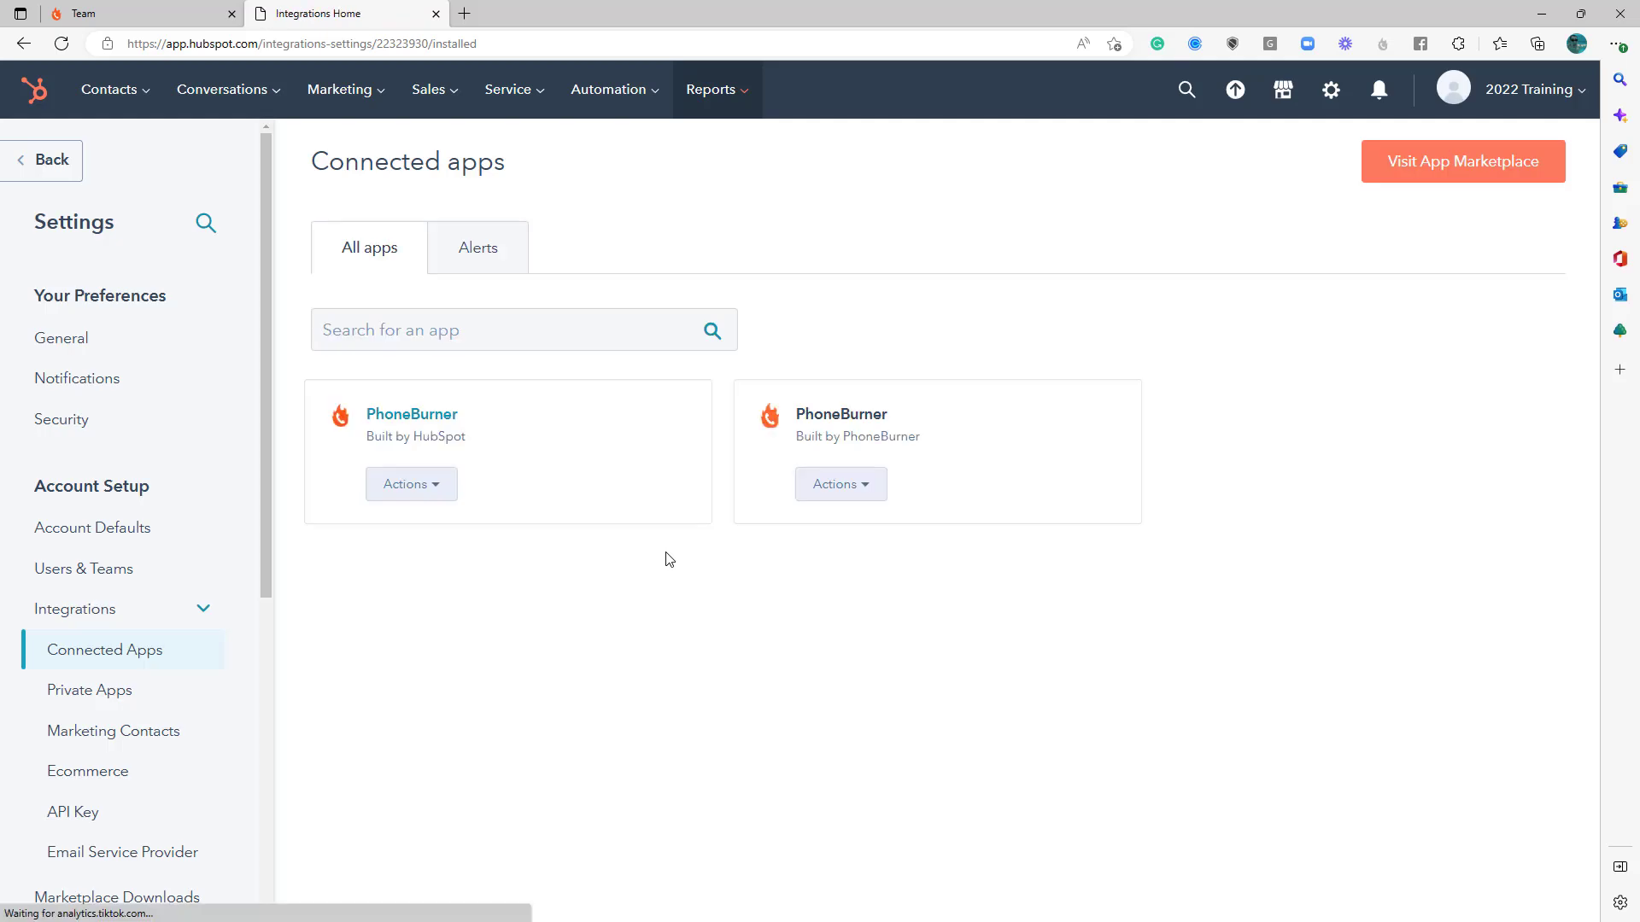
pyautogui.click(422, 485)
pyautogui.click(426, 542)
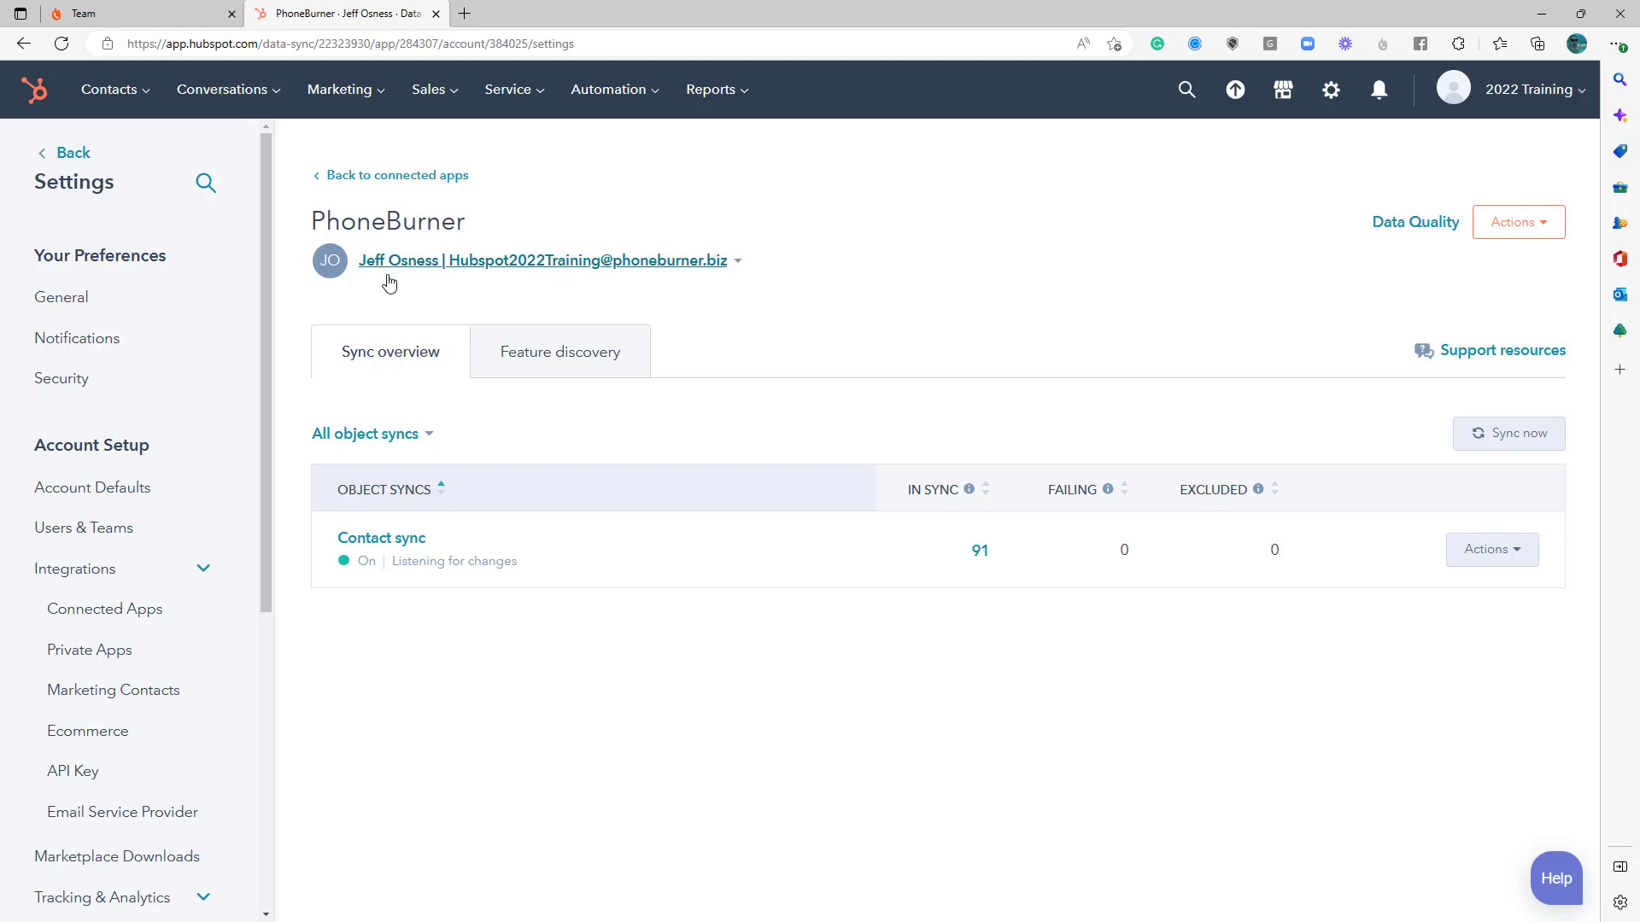
# Step: Choose Connect another account and Connect to PhoneBurner to reach its sign-in page
pyautogui.click(155, 17)
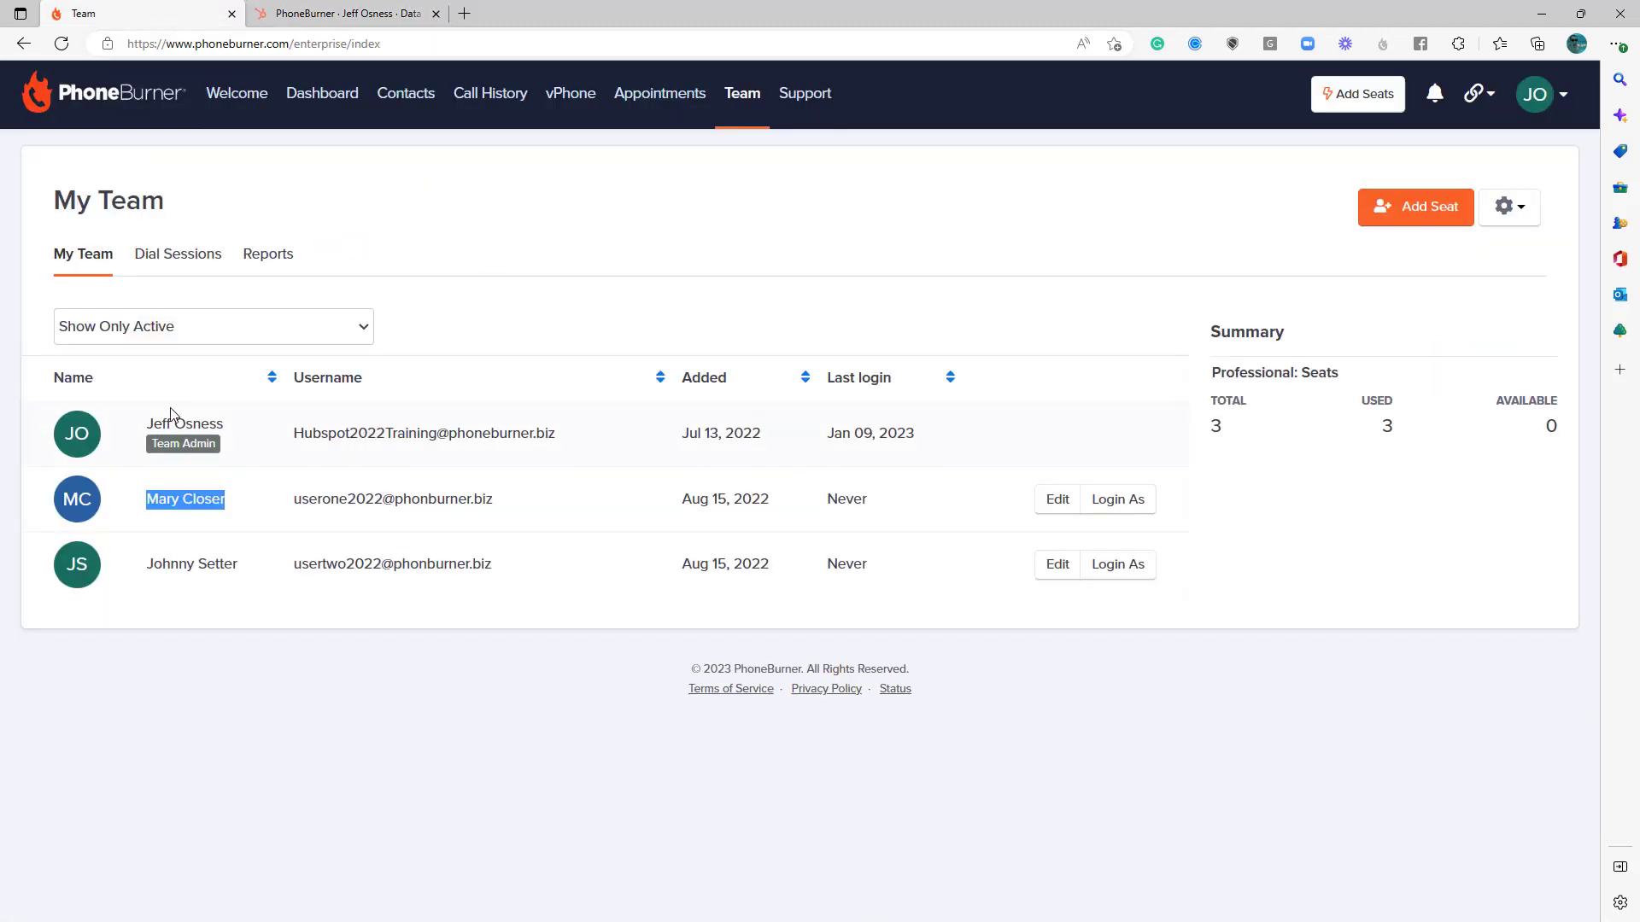
pyautogui.click(339, 14)
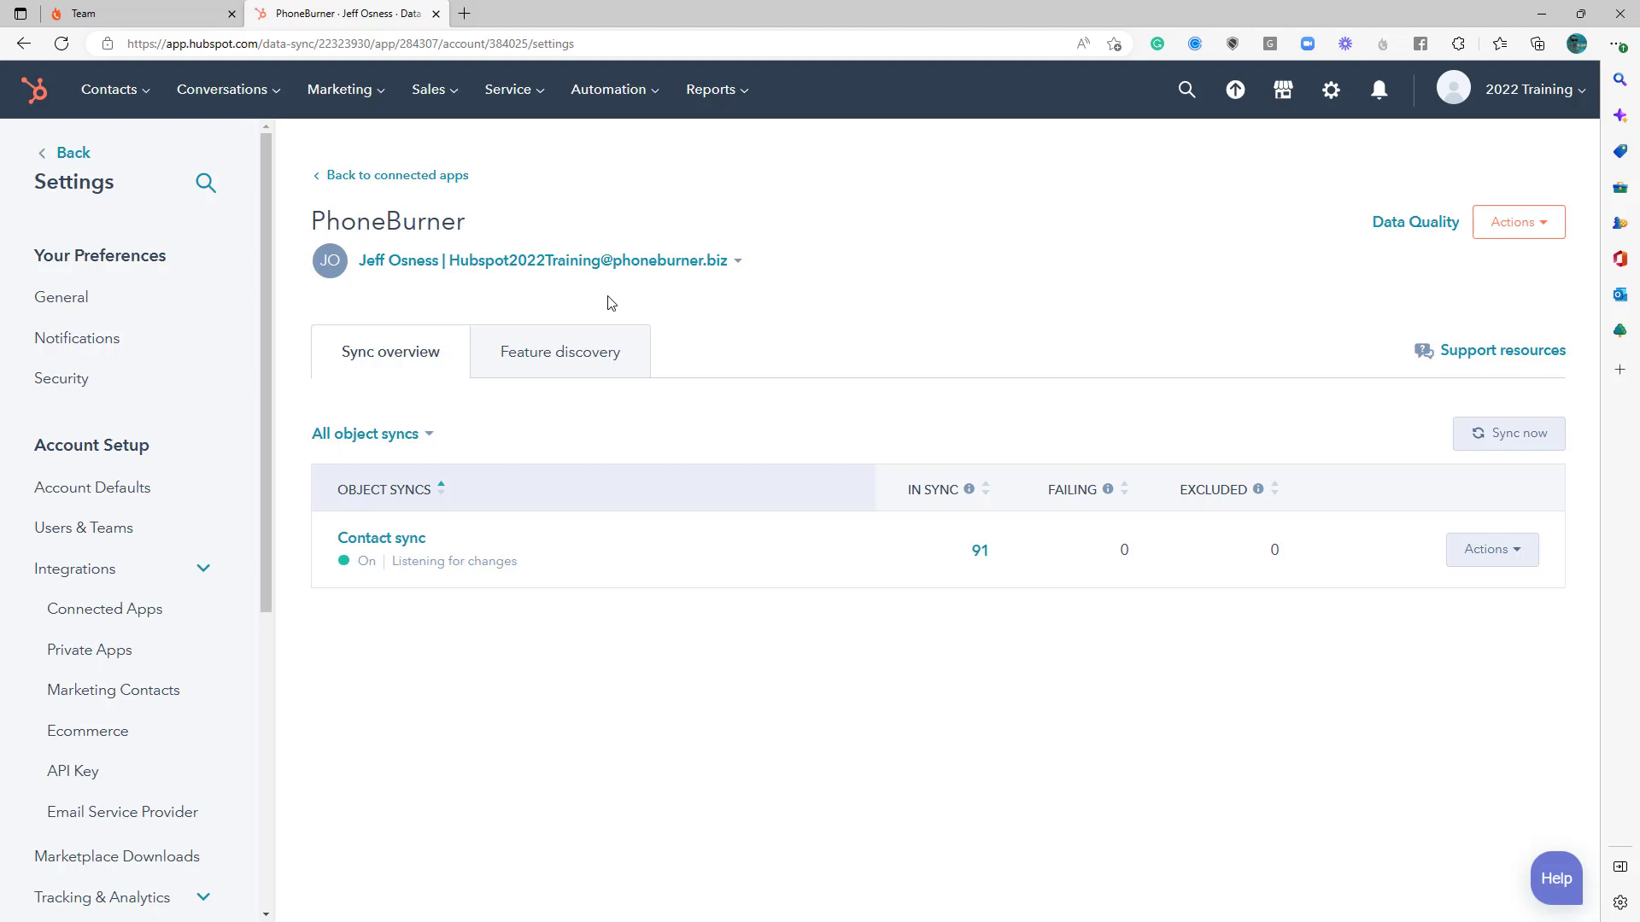
pyautogui.click(739, 264)
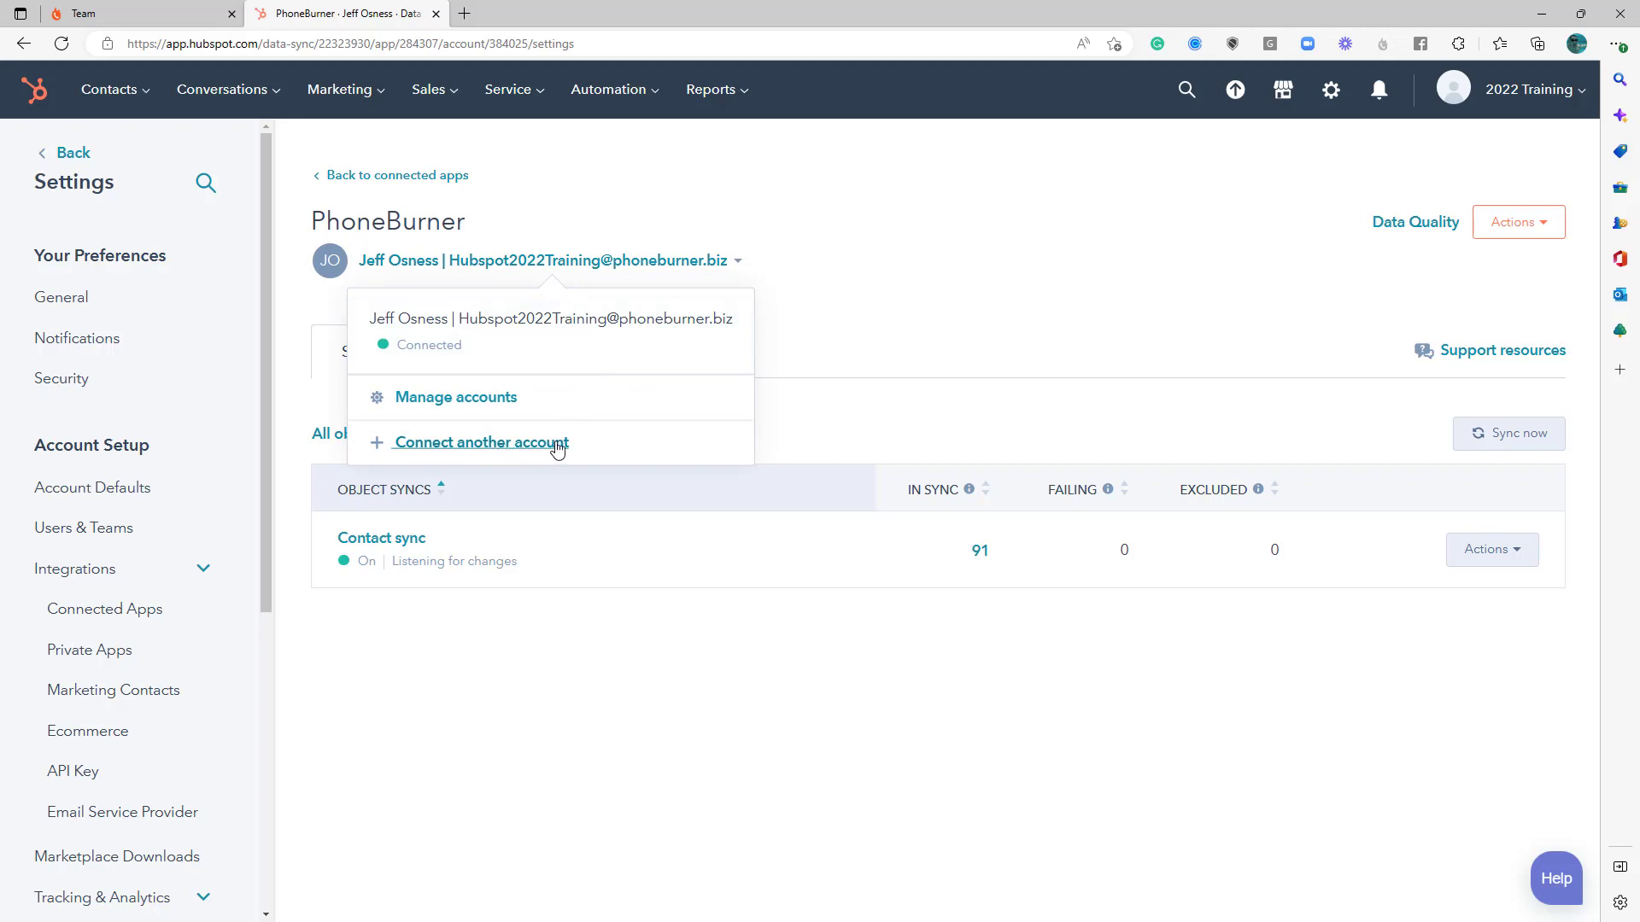
pyautogui.click(460, 442)
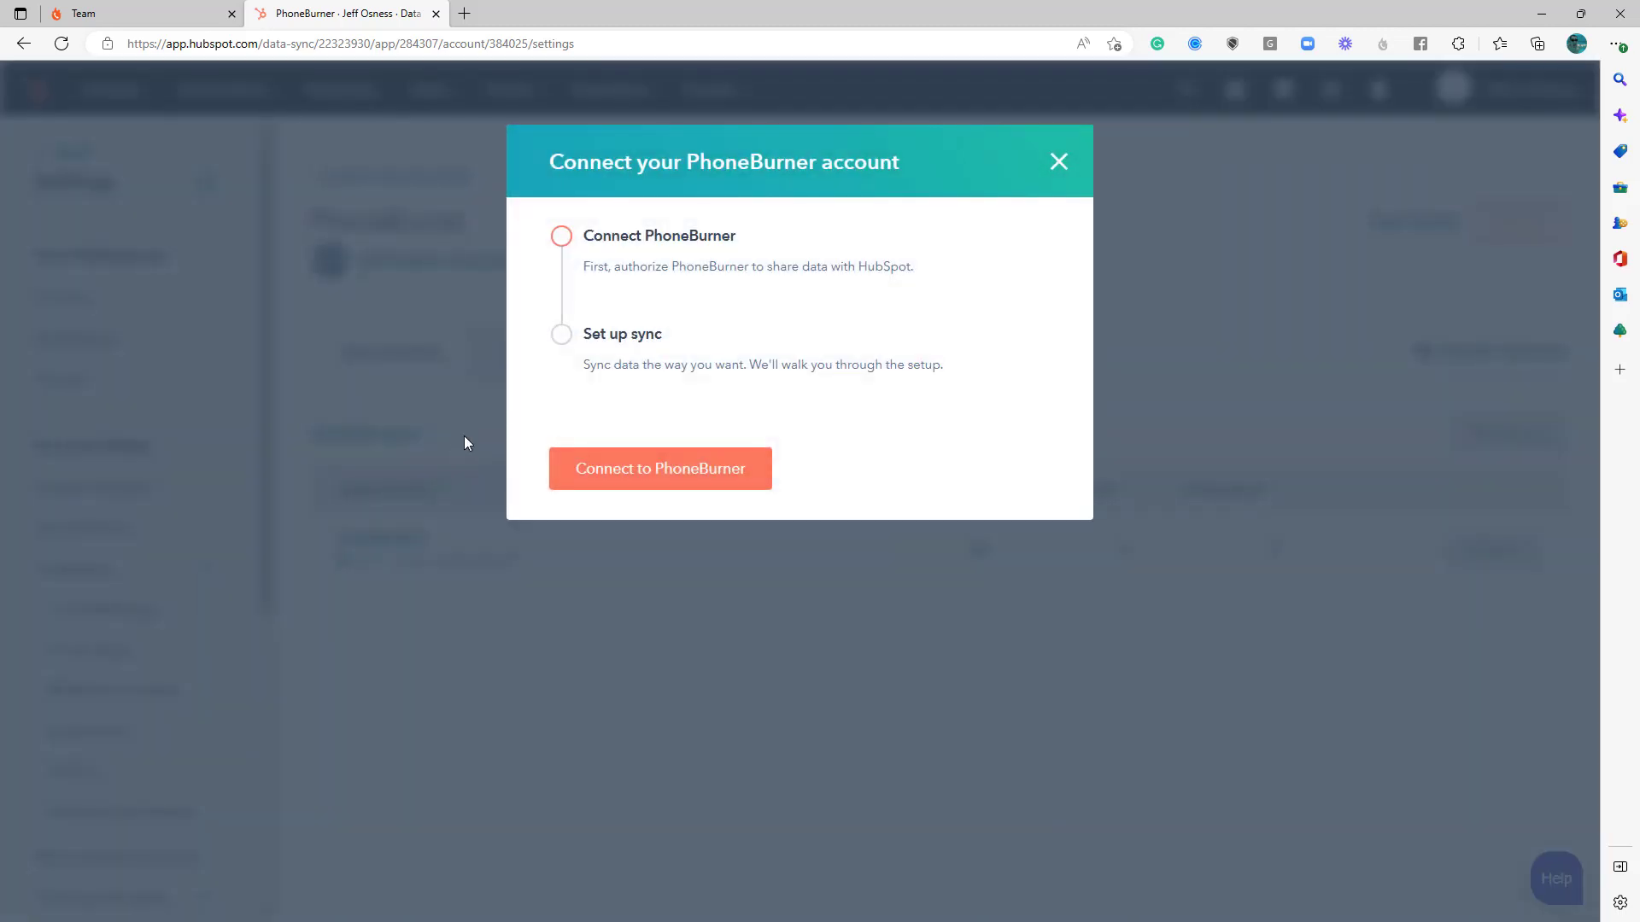
pyautogui.click(630, 472)
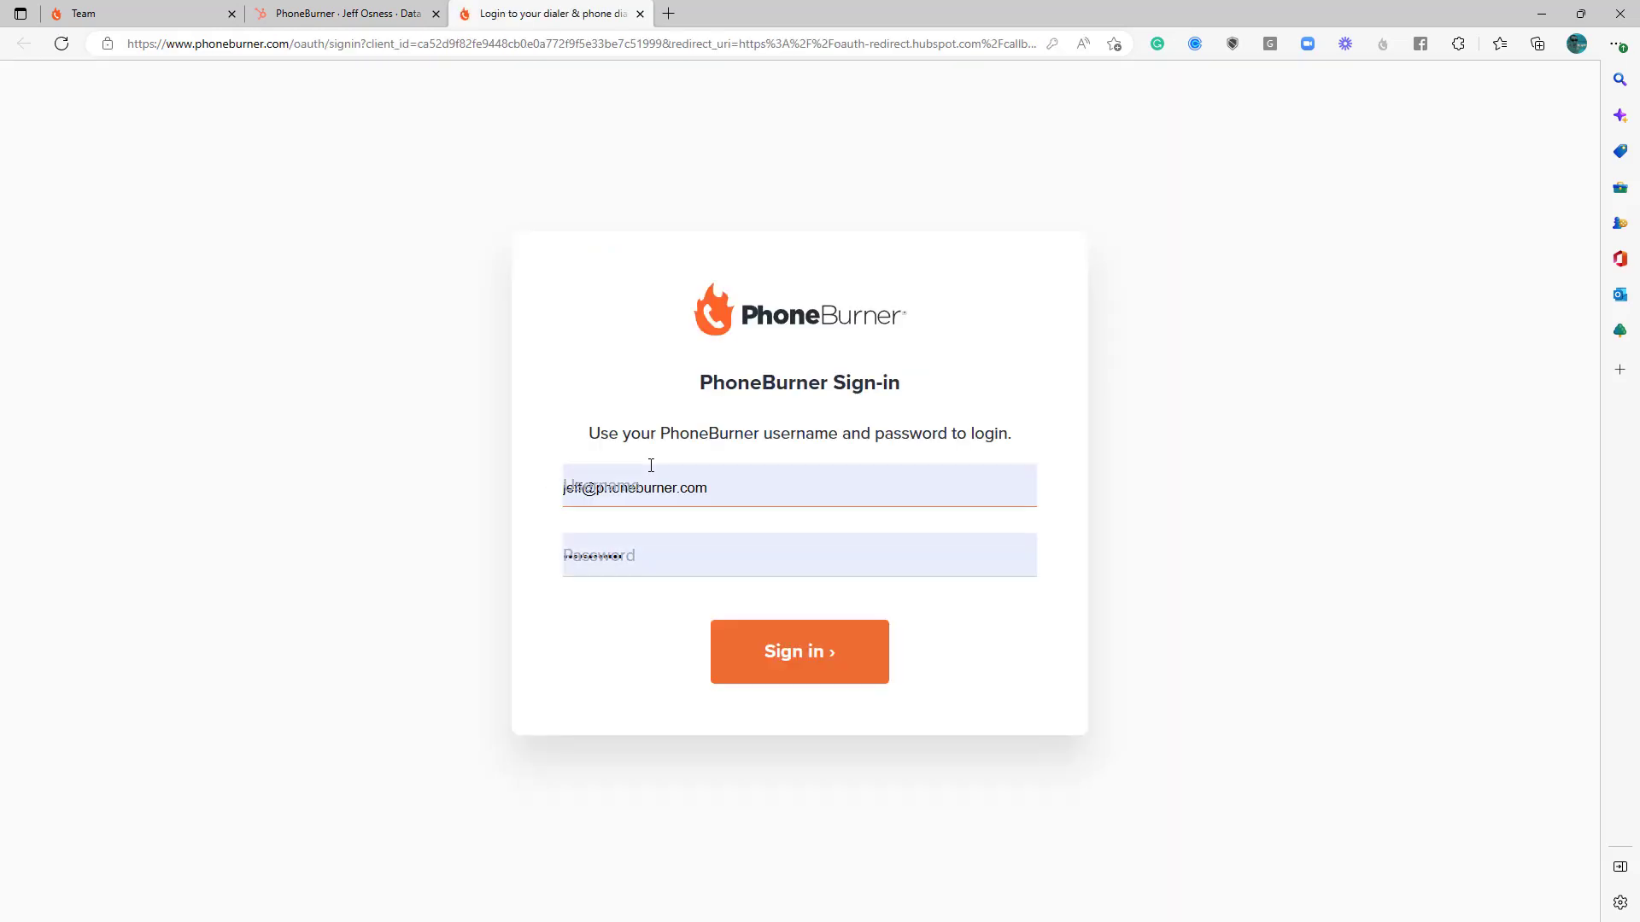
# Step: Fill the PhoneBurner sign-in form with the second member's username and a password, and try signing in
pyautogui.click(115, 17)
pyautogui.moveTo(495, 500); pyautogui.dragTo(295, 497)
pyautogui.hotkey('ctrl', 'c')
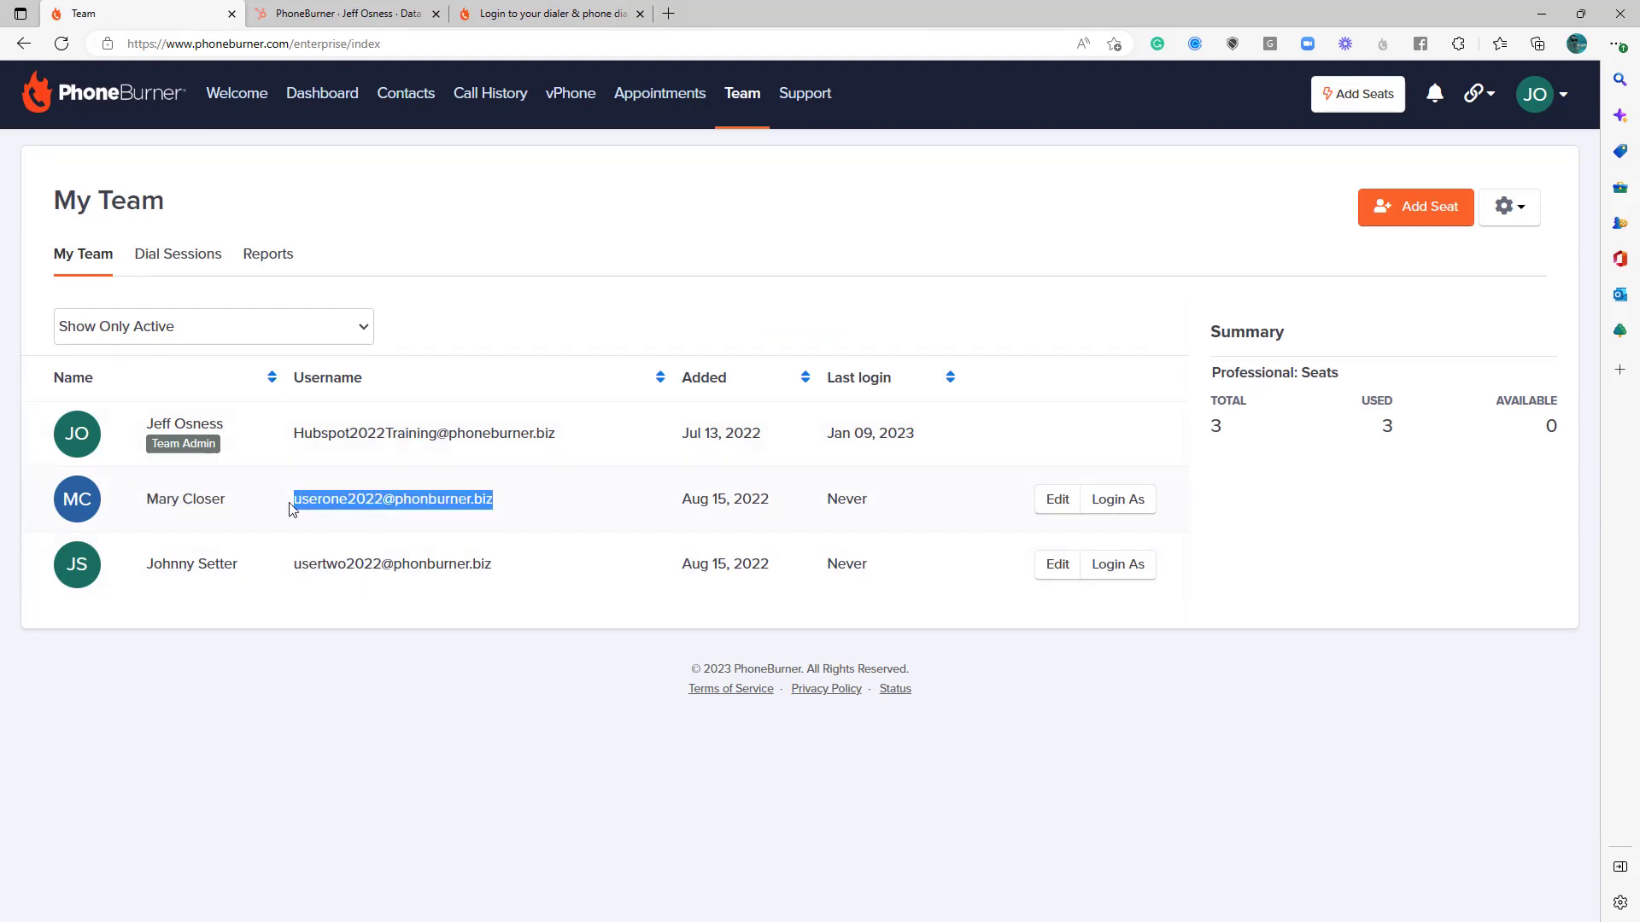
pyautogui.click(479, 13)
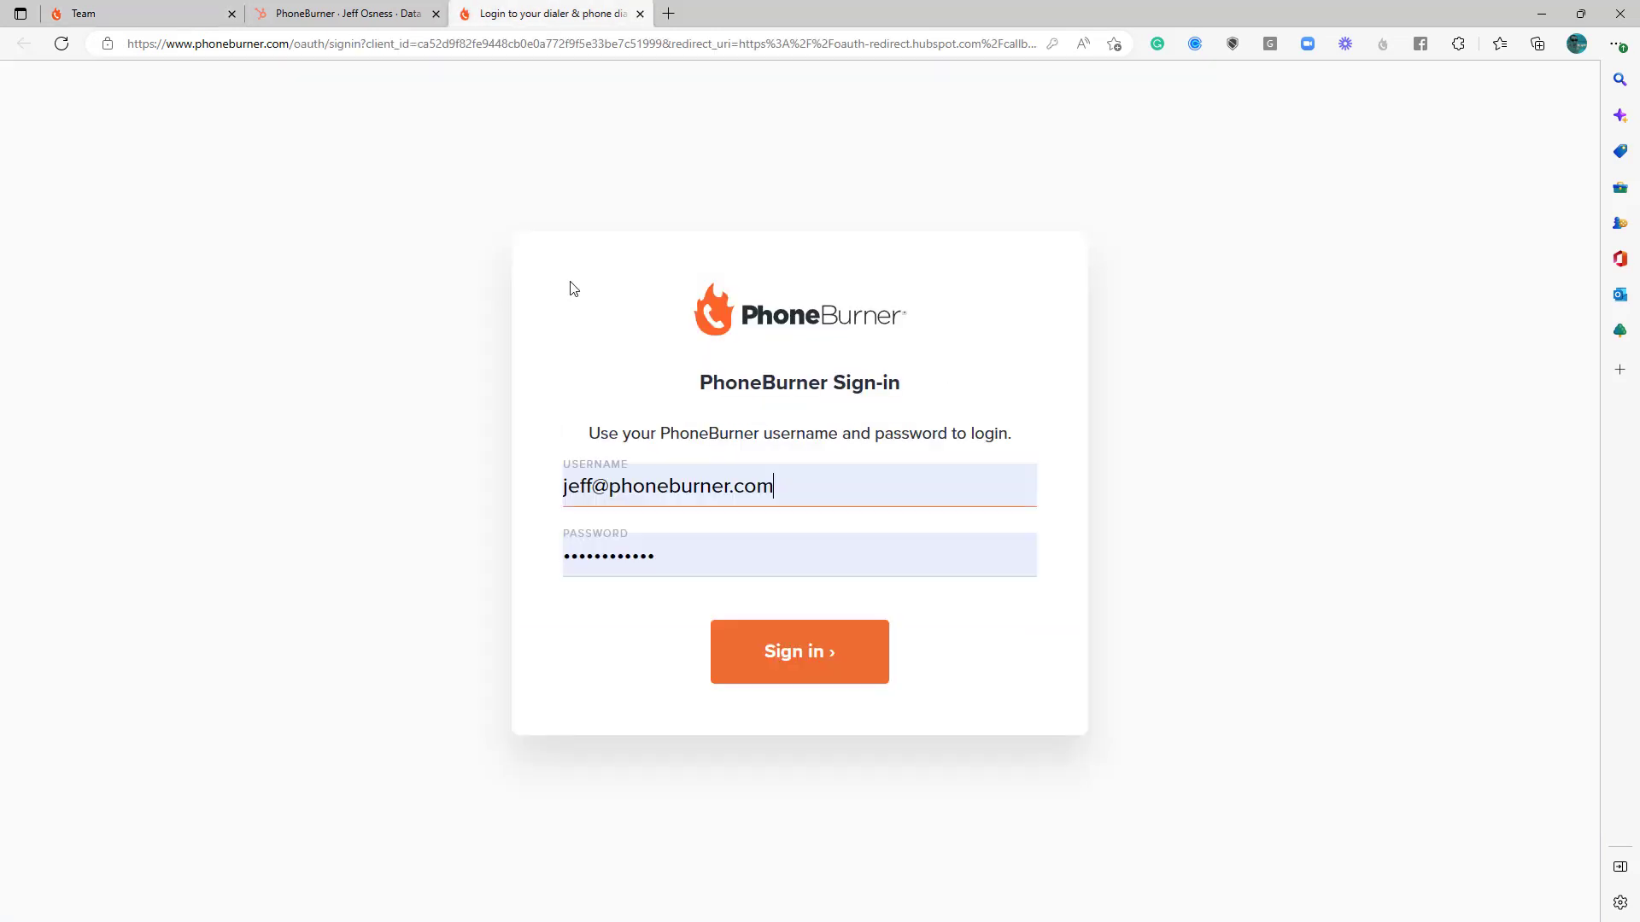
pyautogui.moveTo(806, 483); pyautogui.dragTo(517, 474)
pyautogui.hotkey('ctrl', 'v')
pyautogui.moveTo(706, 549); pyautogui.dragTo(491, 543)
pyautogui.write('••••••')
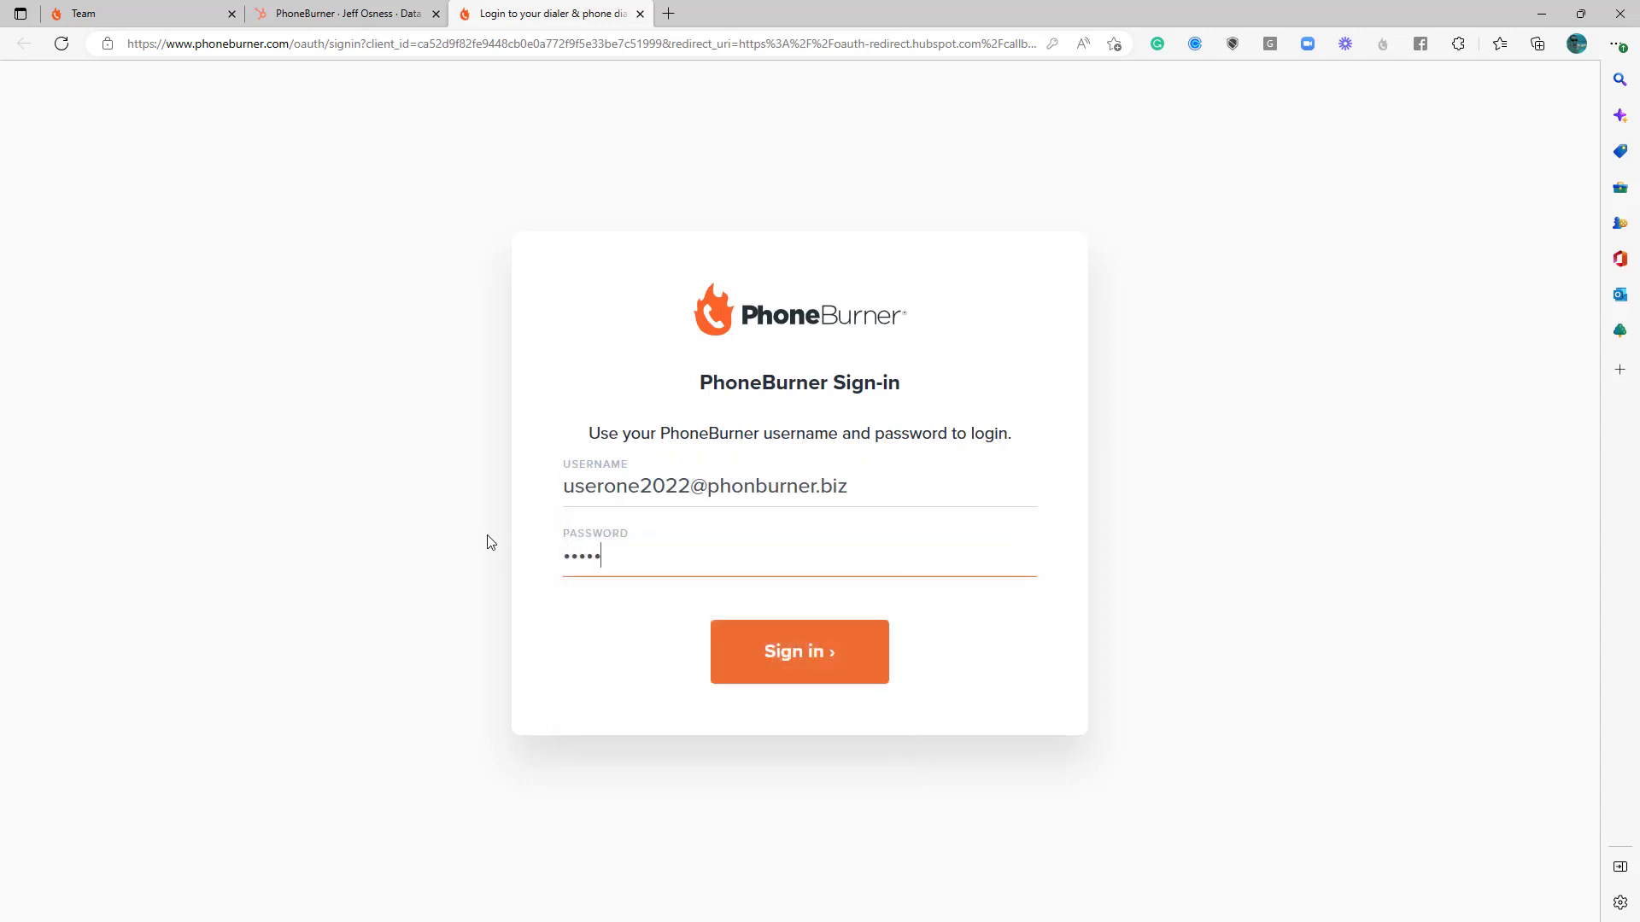
pyautogui.click(812, 680)
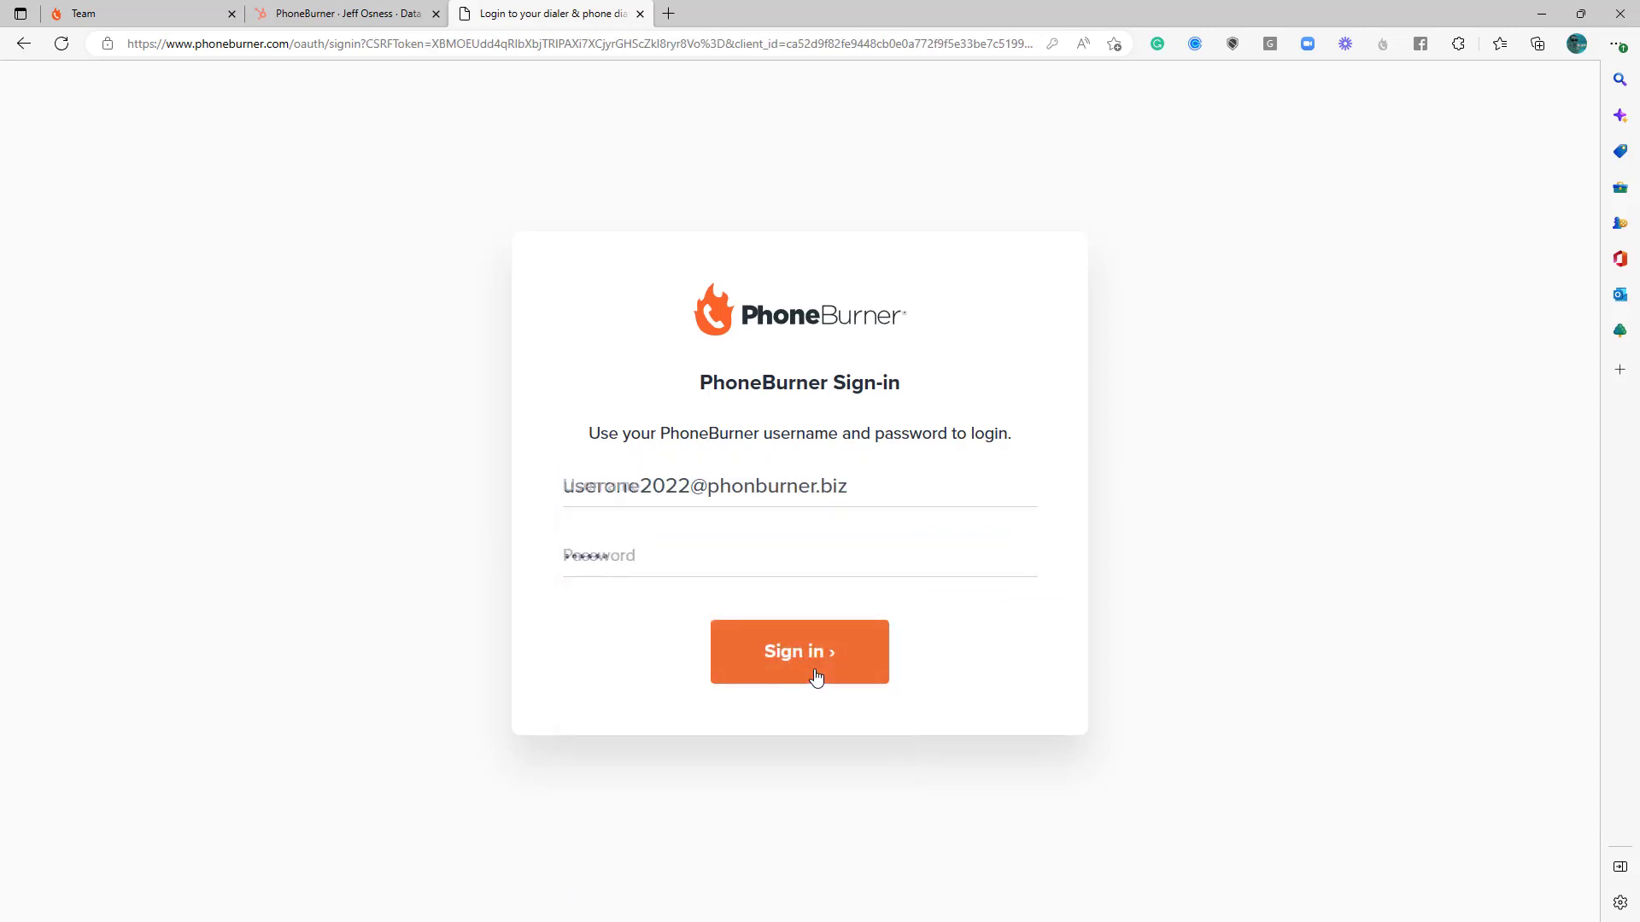
# Step: Change the second team member's password in their PhoneBurner account details
pyautogui.click(158, 16)
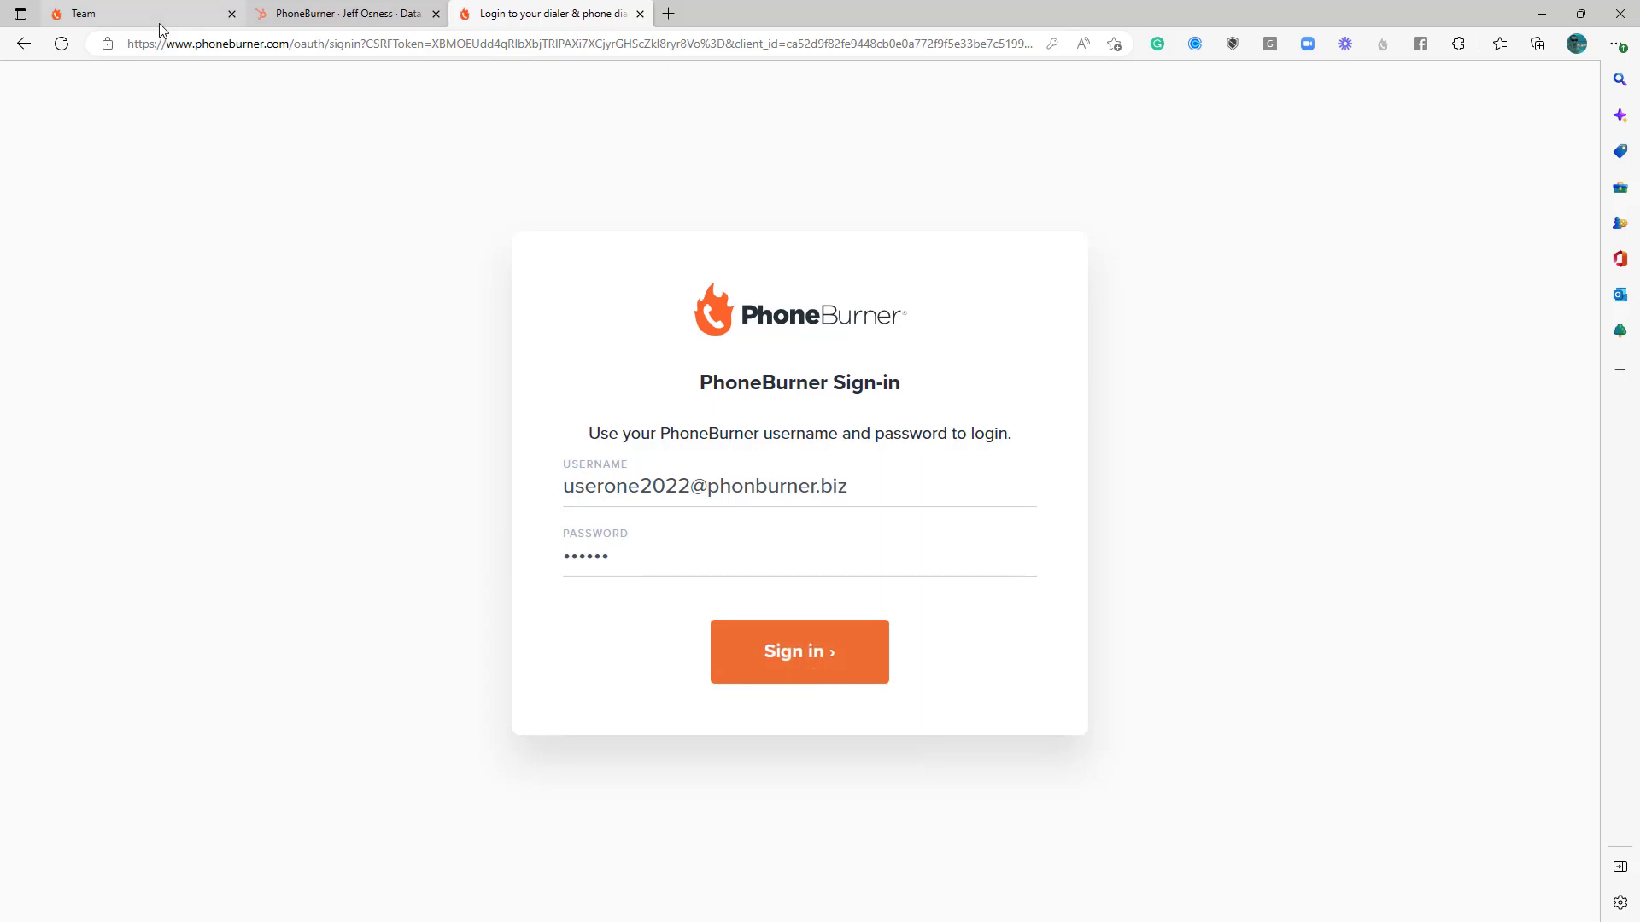
pyautogui.click(1057, 498)
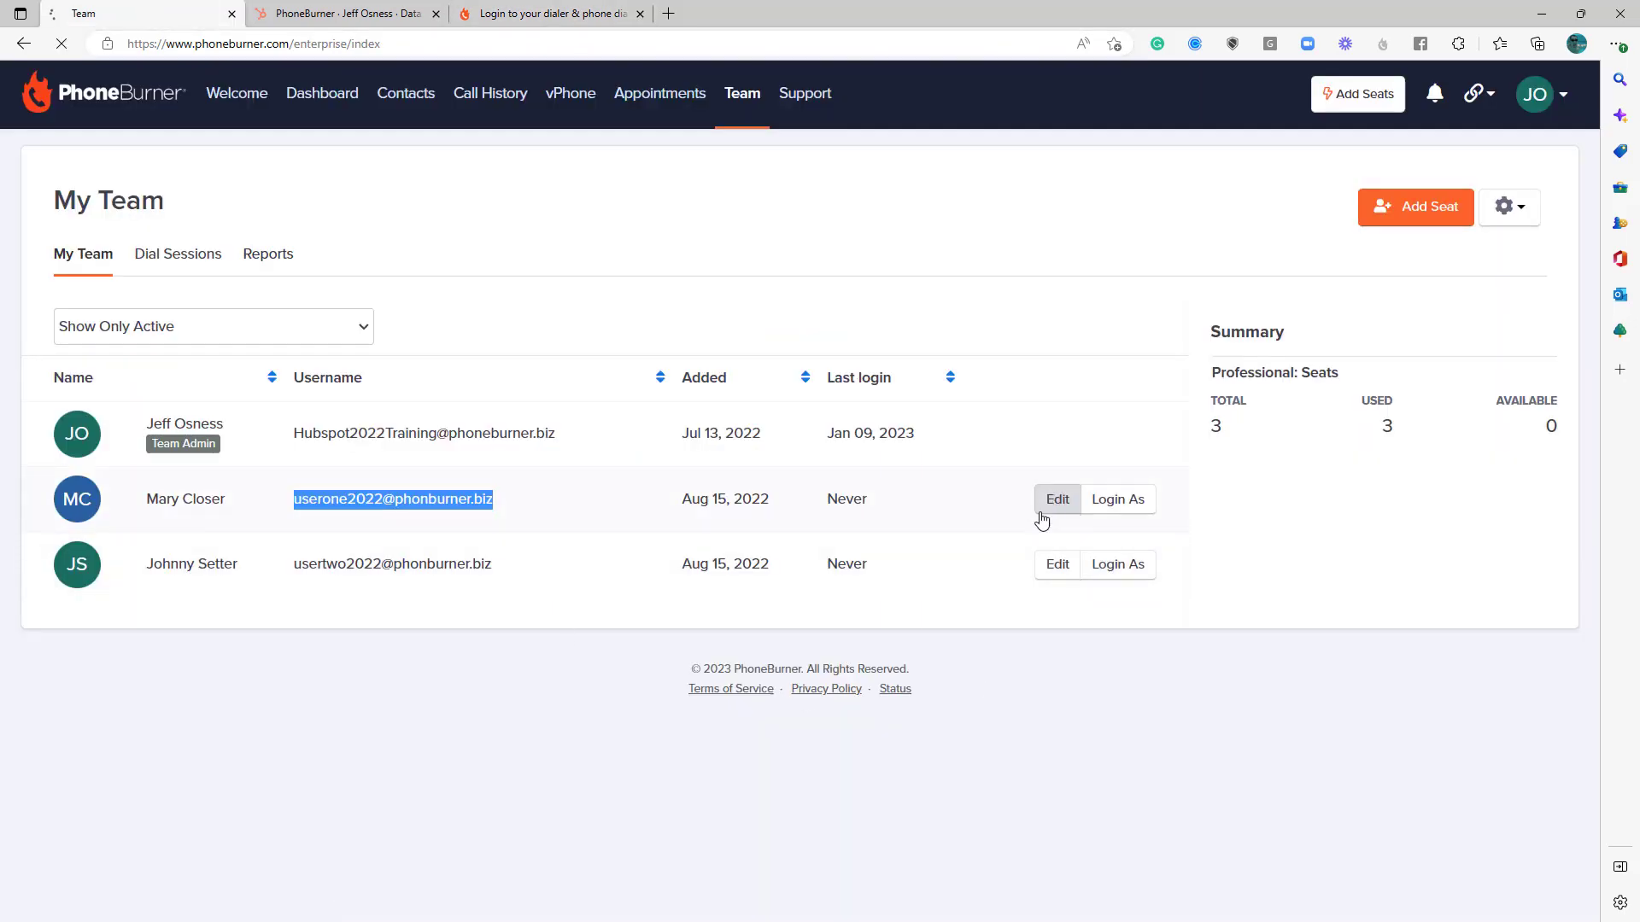
pyautogui.scroll(-2, 605, 656)
pyautogui.scroll(-2, 604, 656)
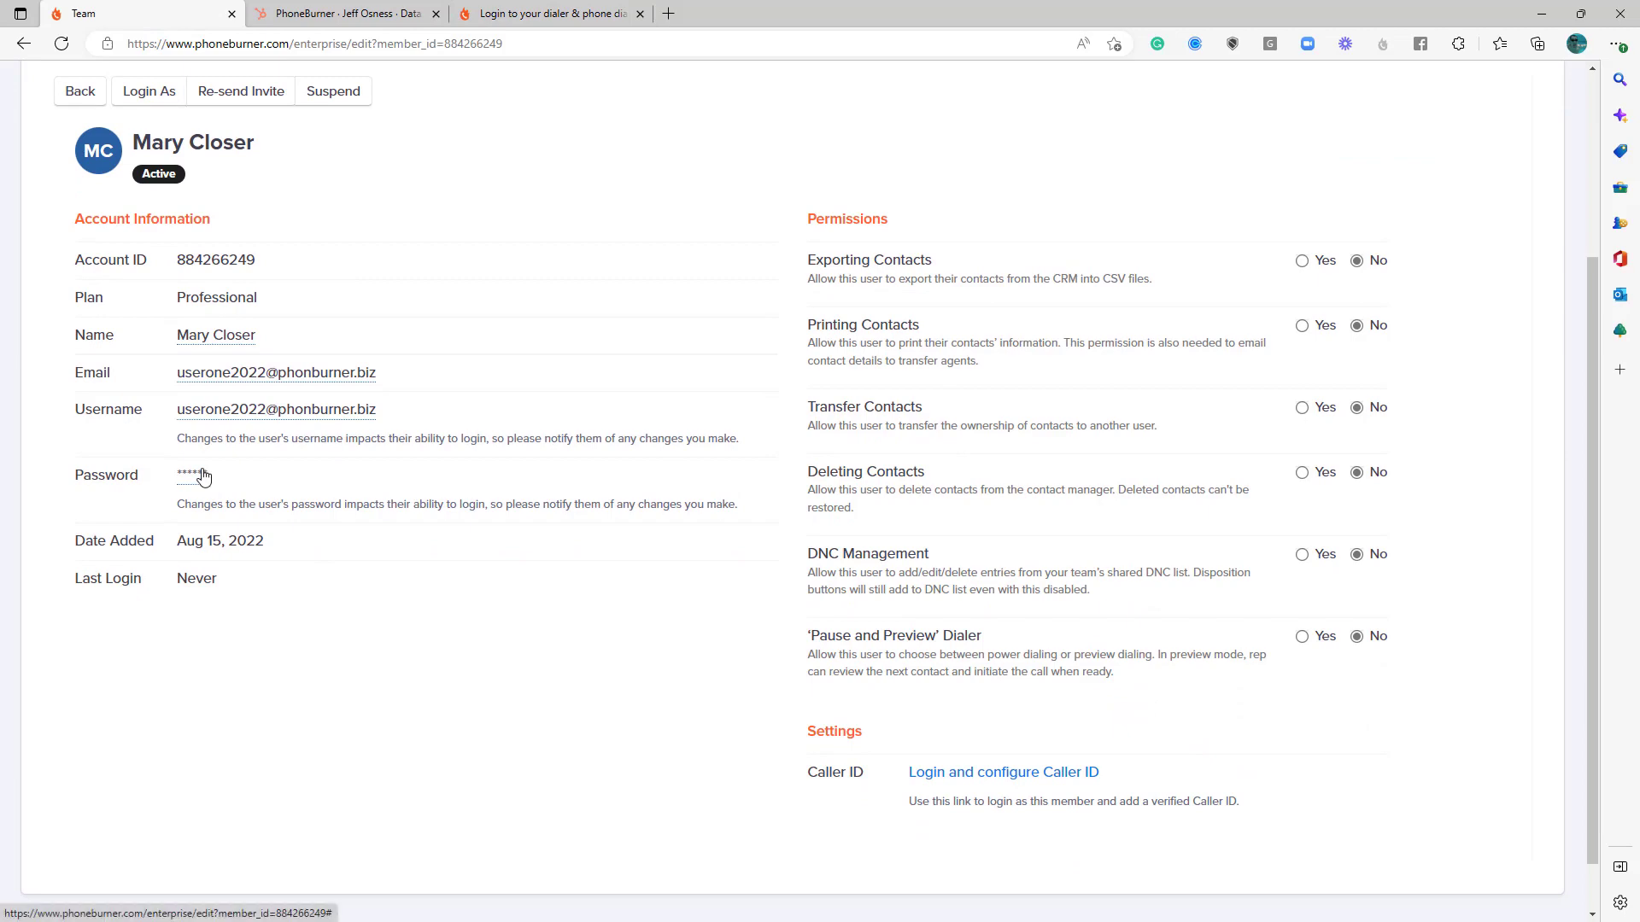
pyautogui.click(198, 475)
pyautogui.write('1')
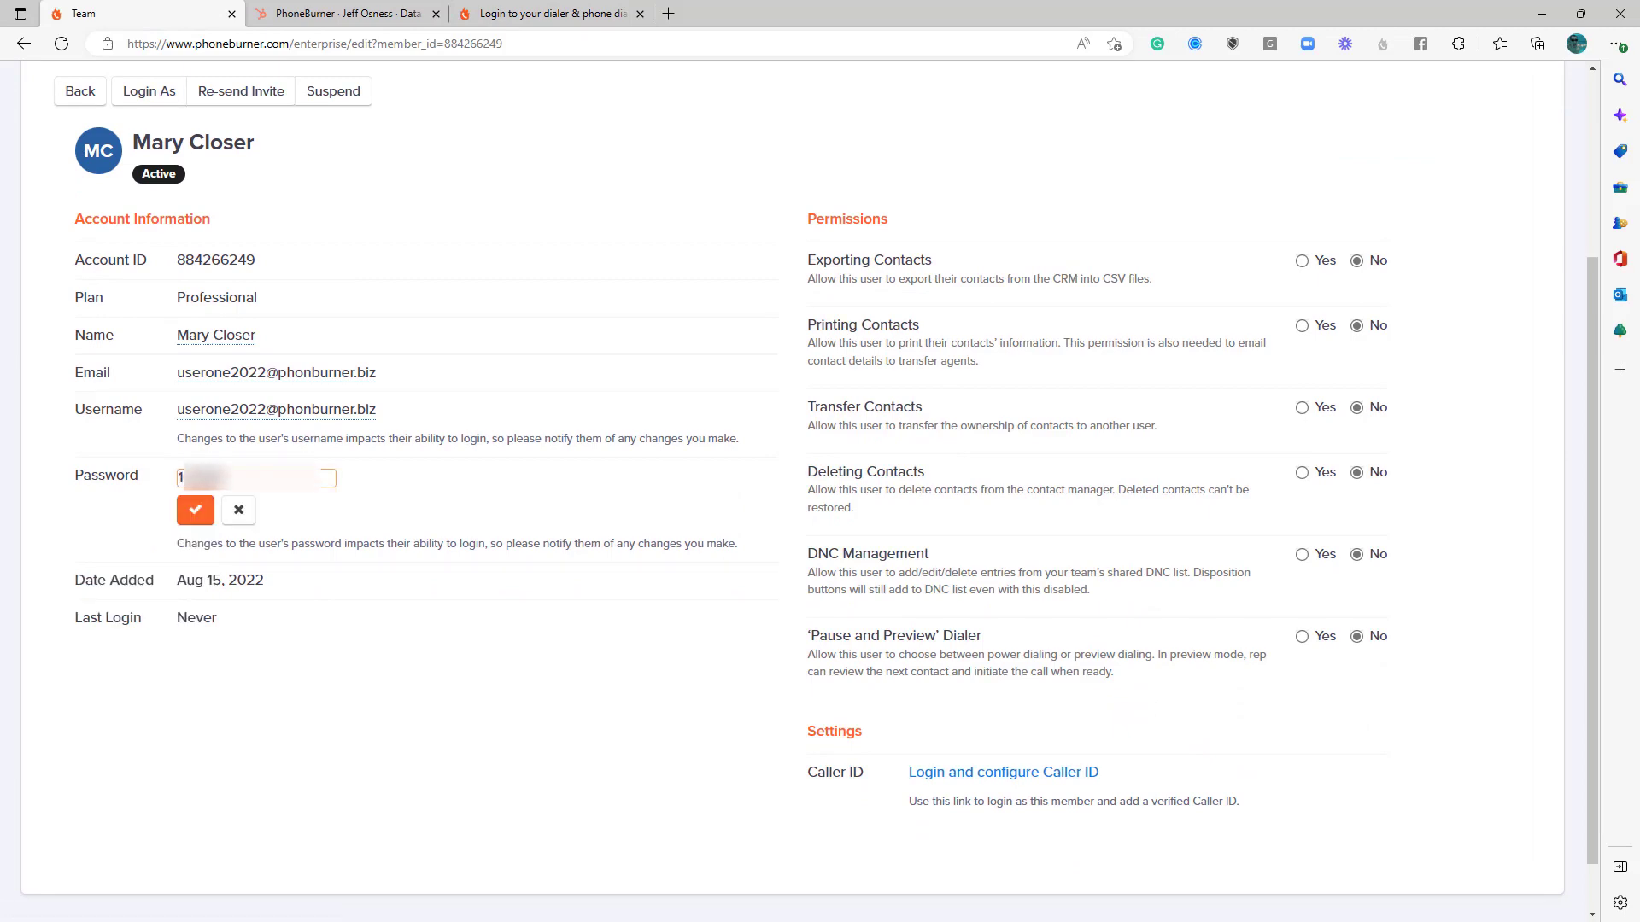
pyautogui.click(194, 510)
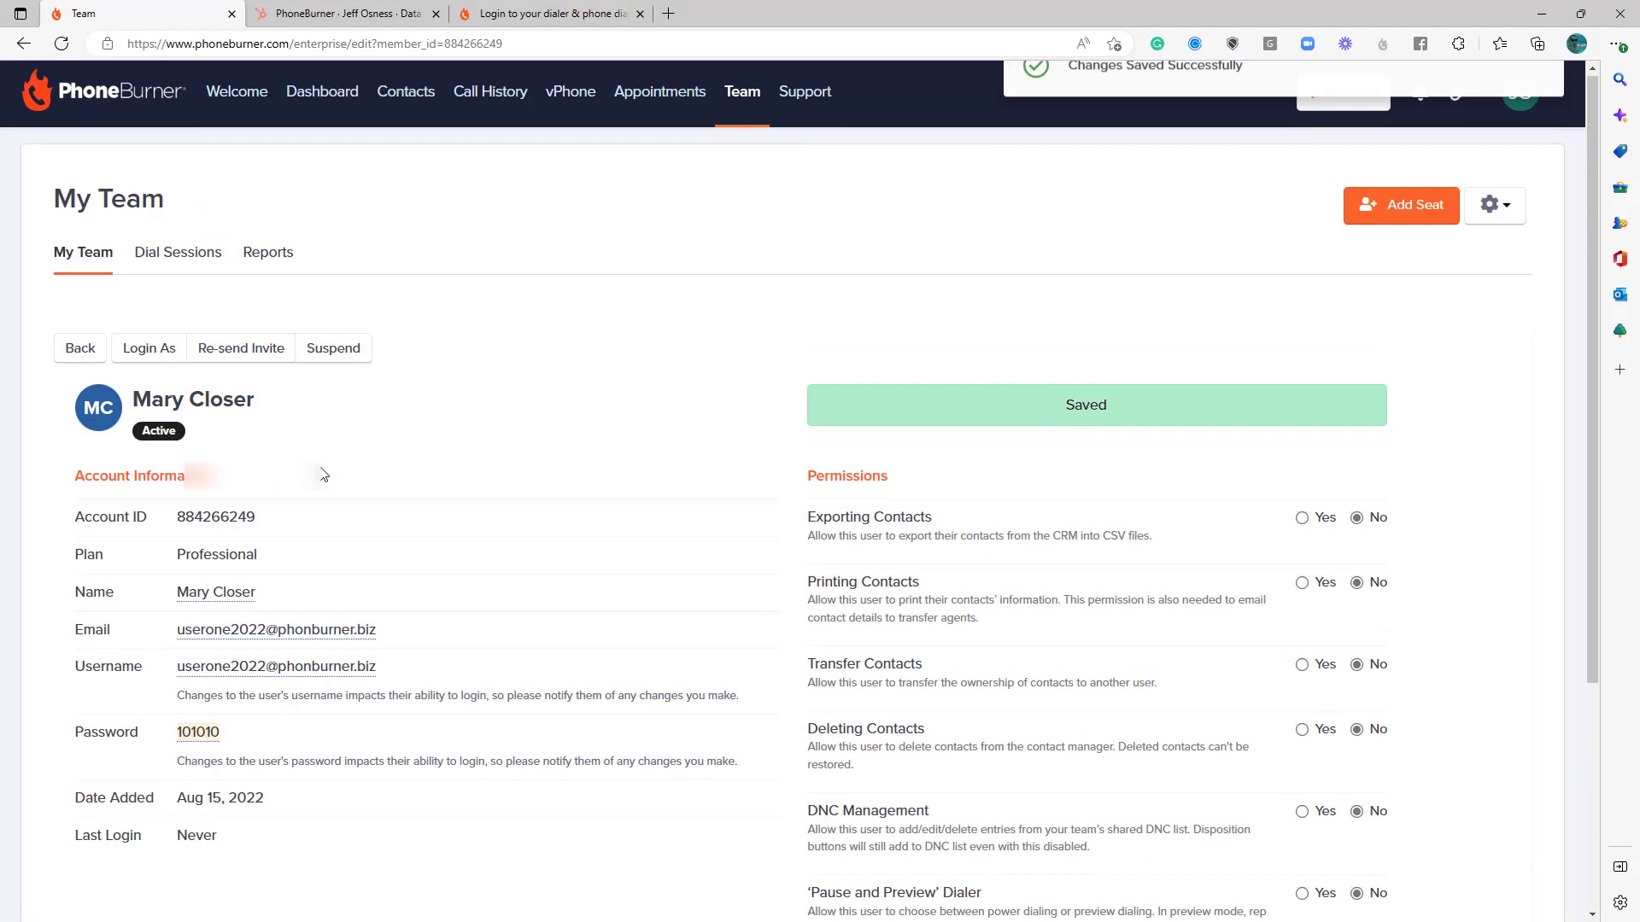
# Step: Sign in as the second team member using their username and the new password
pyautogui.click(80, 350)
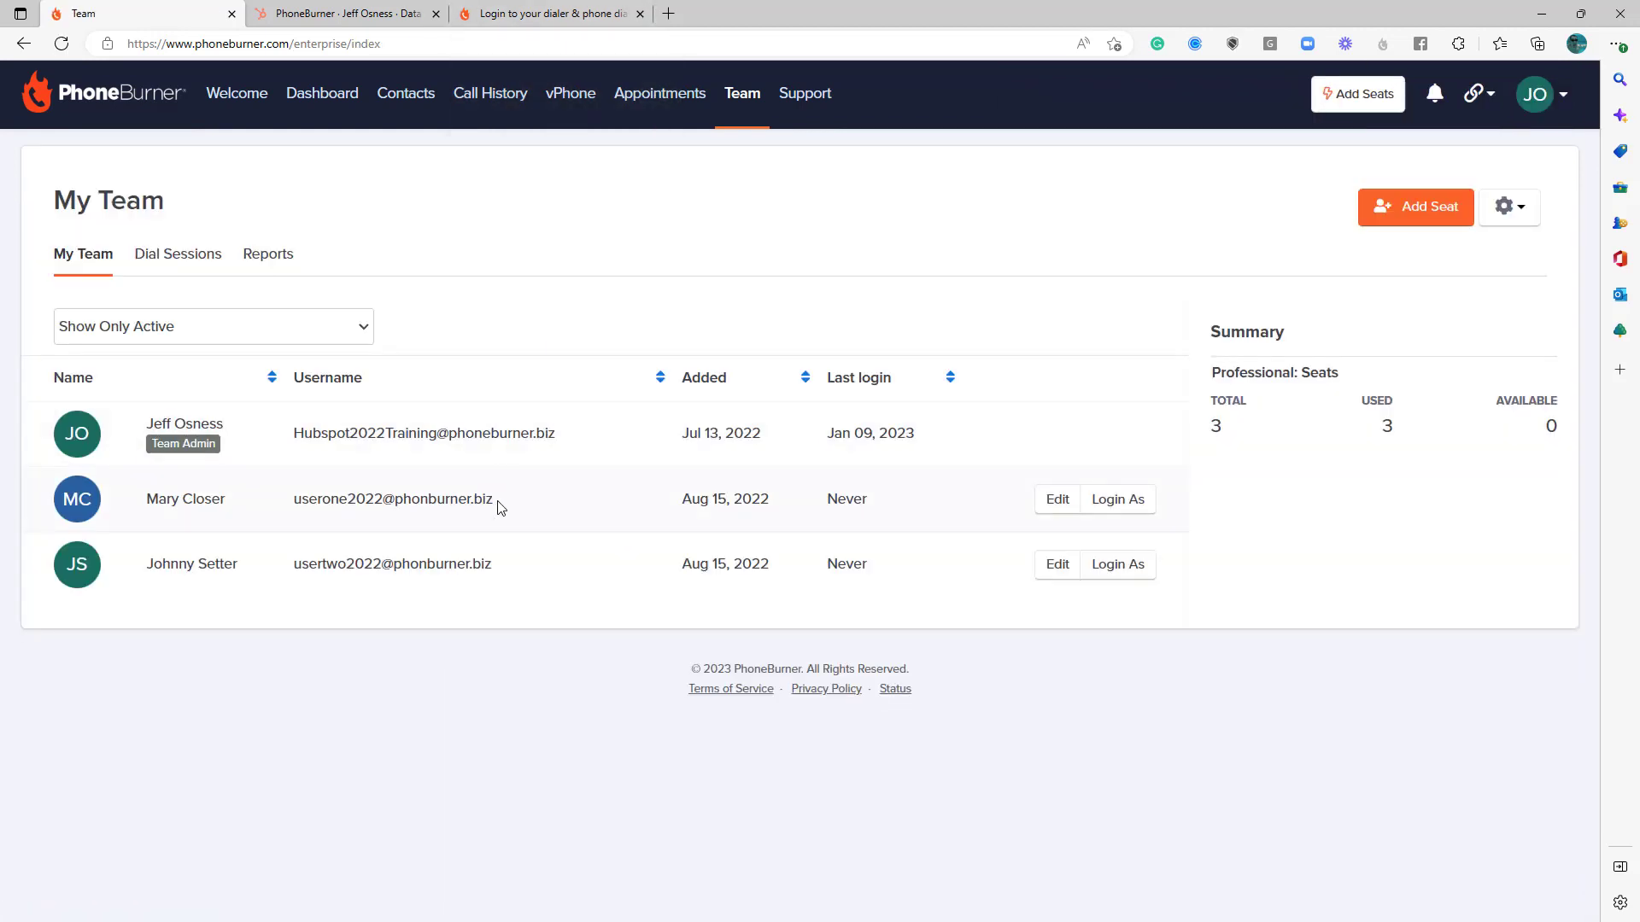
pyautogui.moveTo(500, 505); pyautogui.dragTo(294, 504)
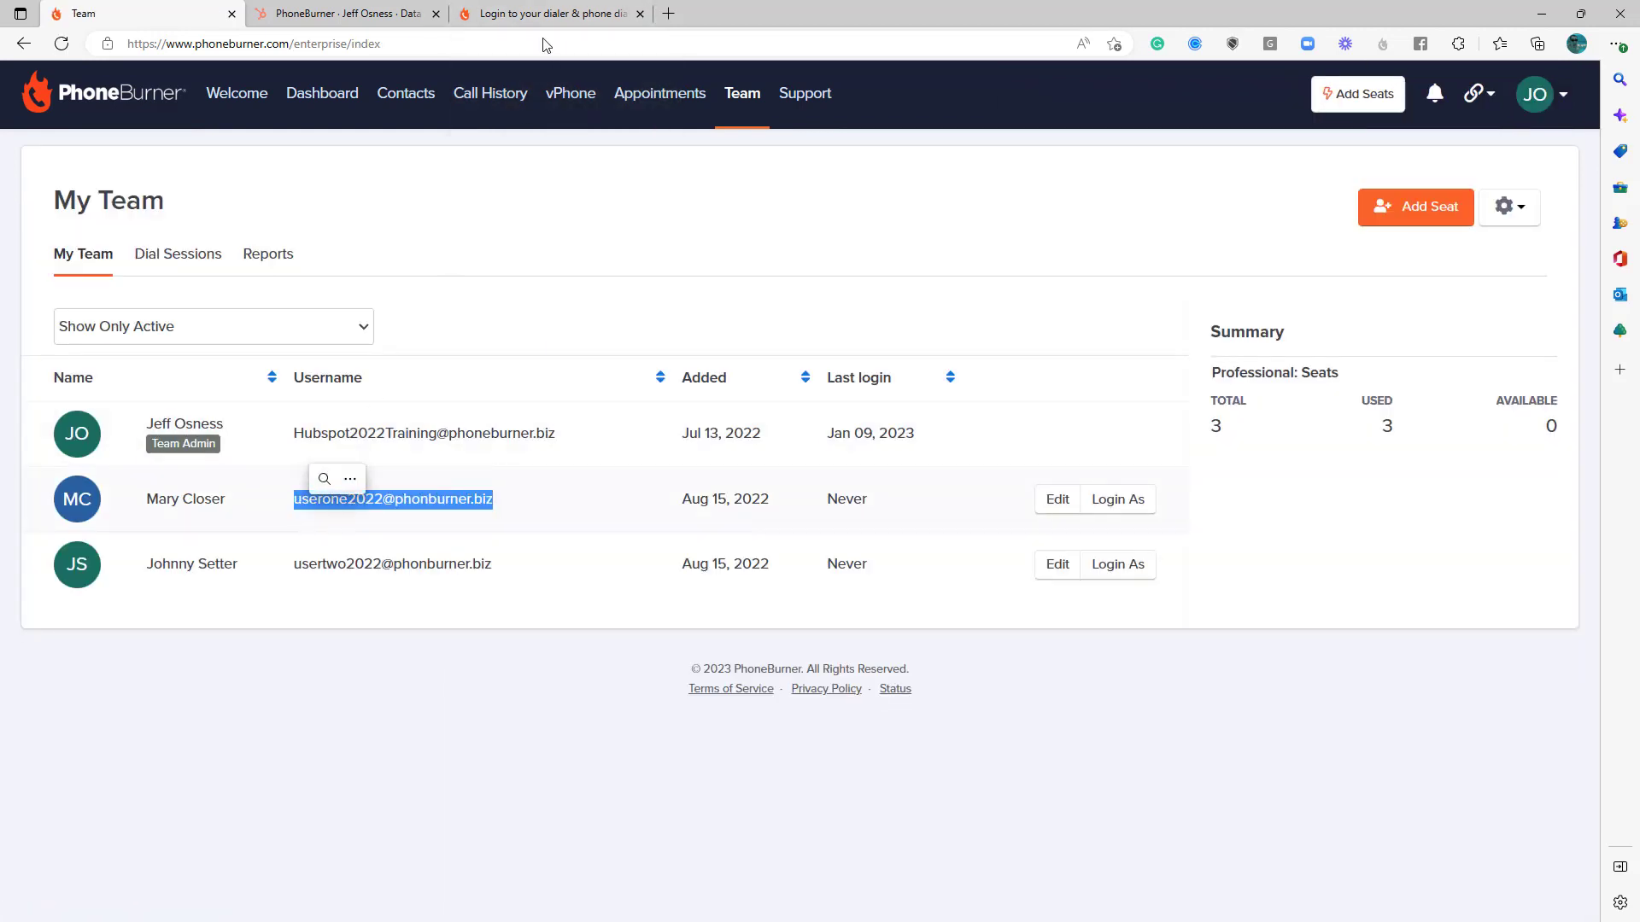
pyautogui.click(531, 12)
pyautogui.moveTo(715, 555); pyautogui.dragTo(549, 561)
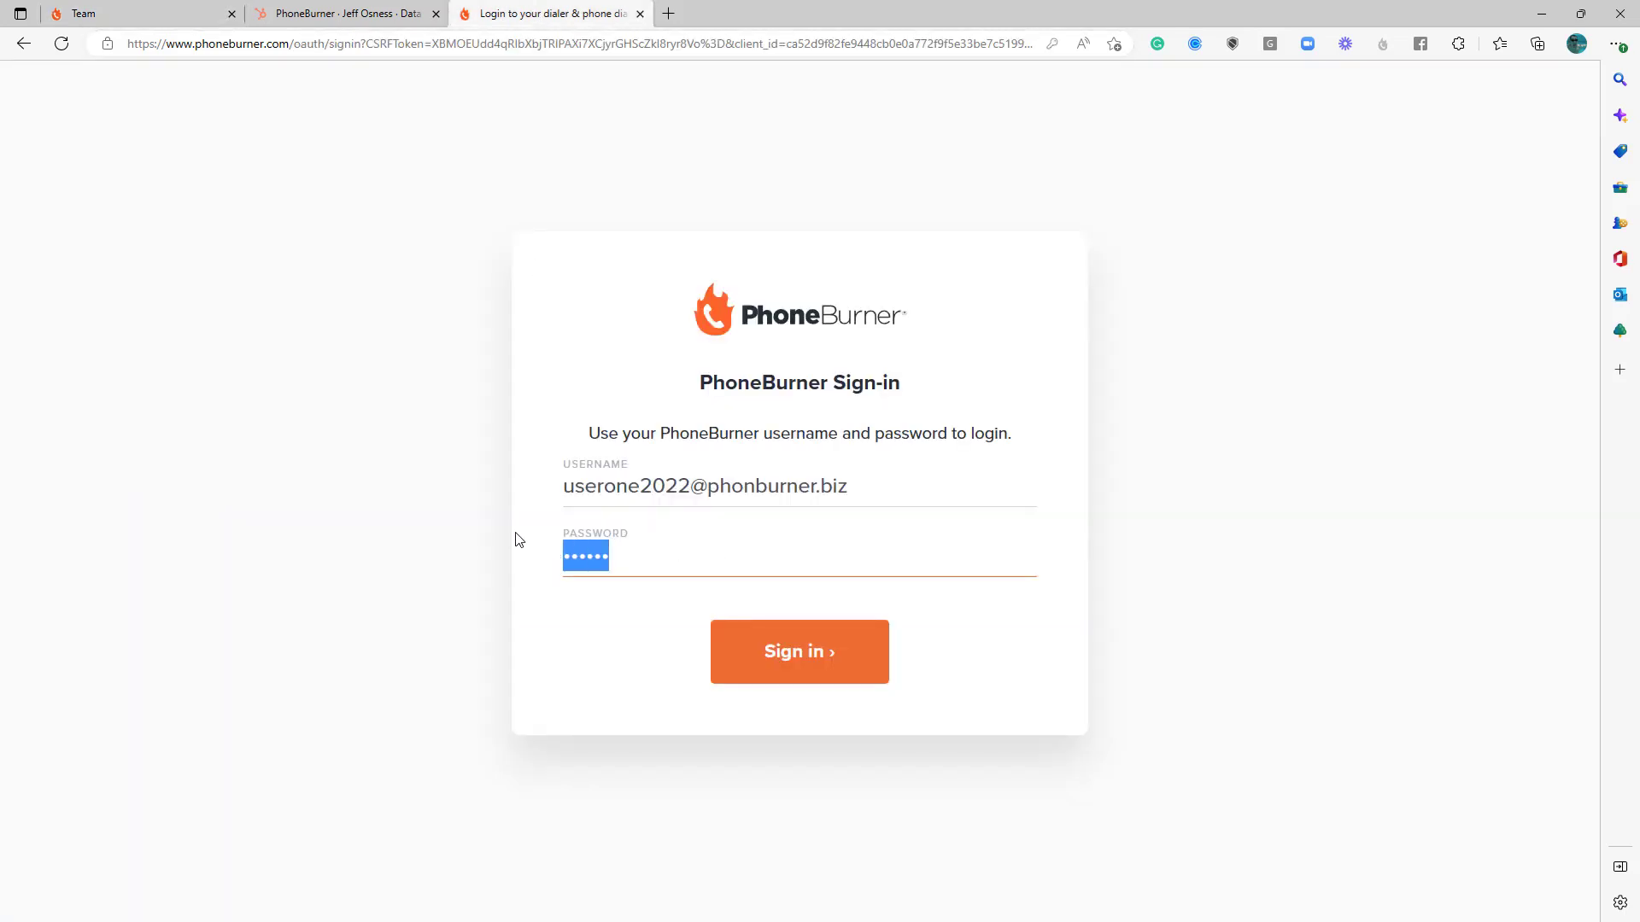
pyautogui.write('••••••')
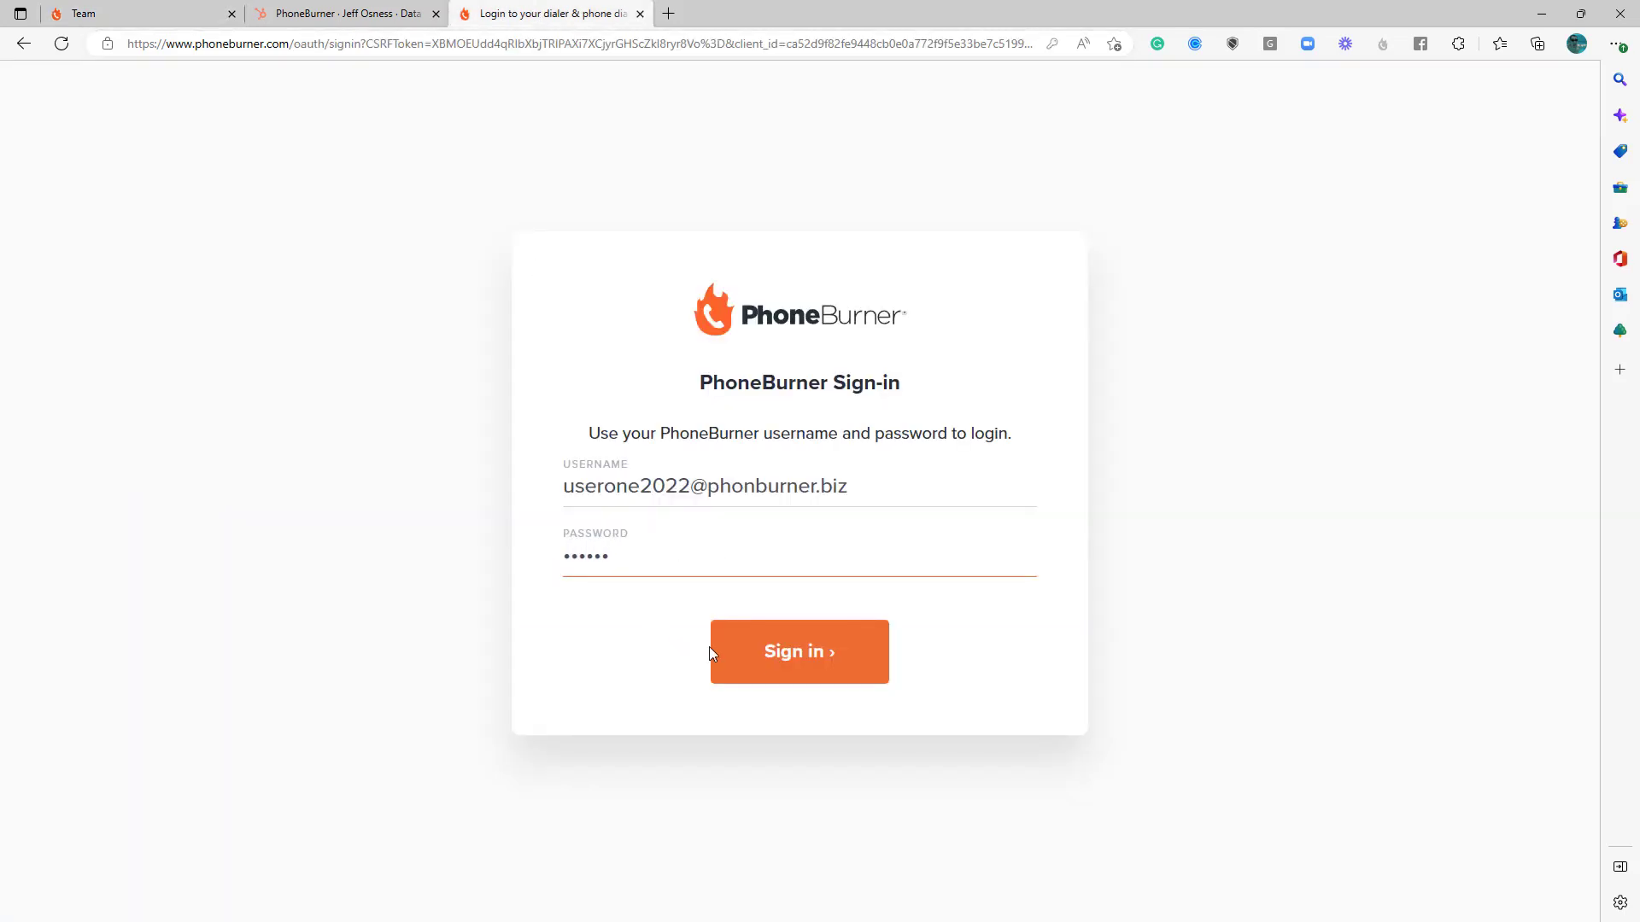
pyautogui.click(829, 663)
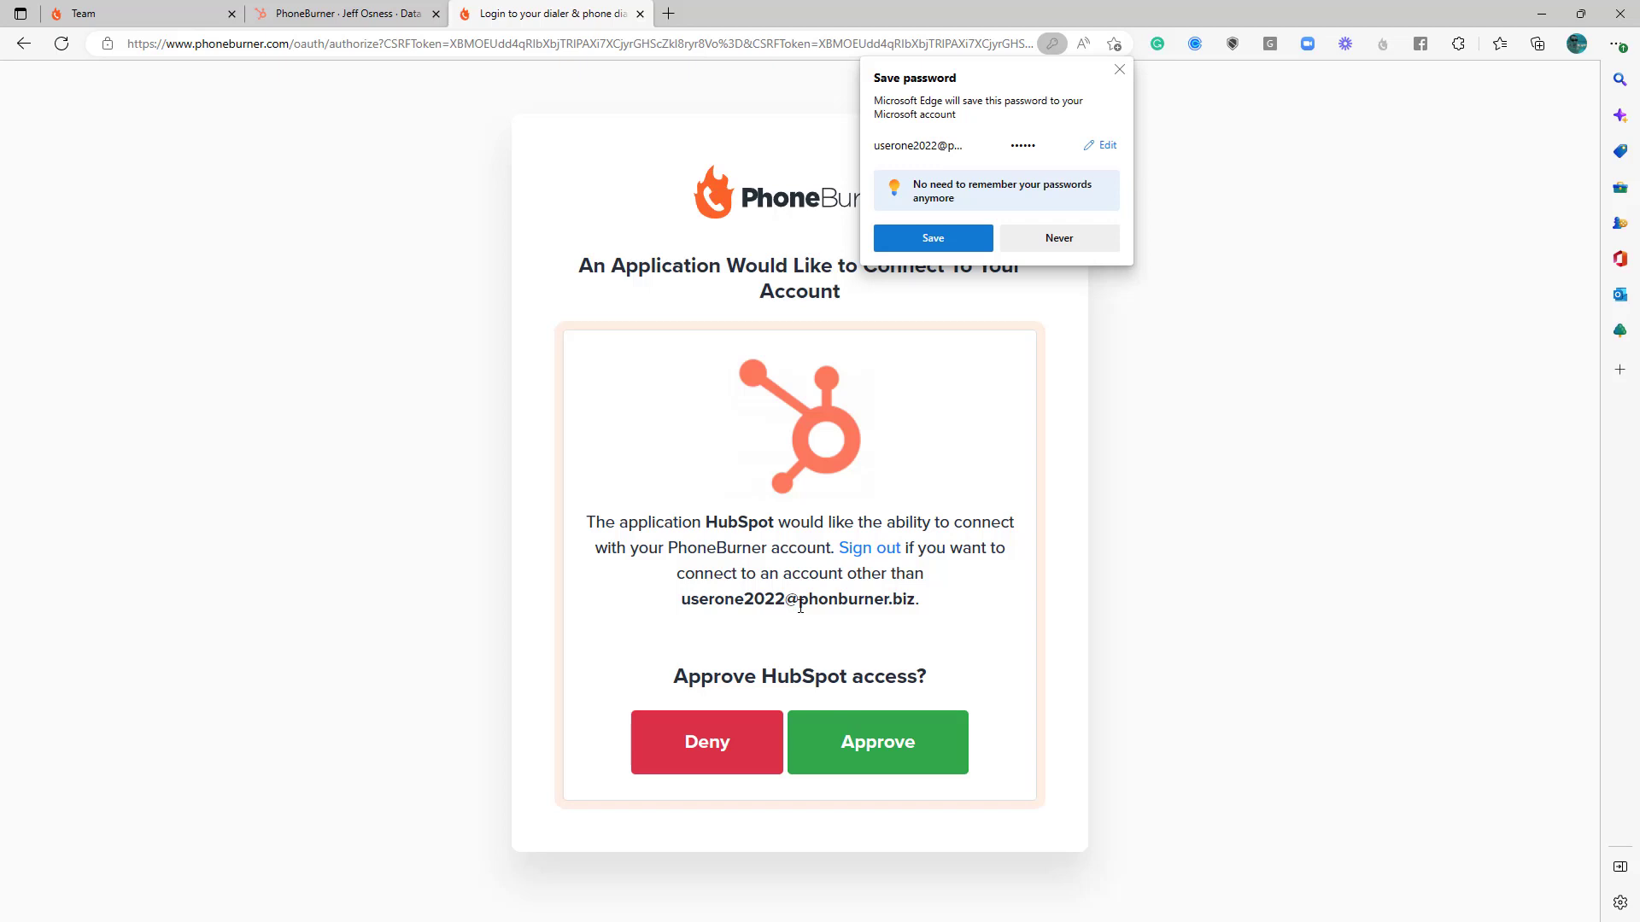
# Step: Approve HubSpot's access to the PhoneBurner account and continue with contact sync
pyautogui.click(882, 745)
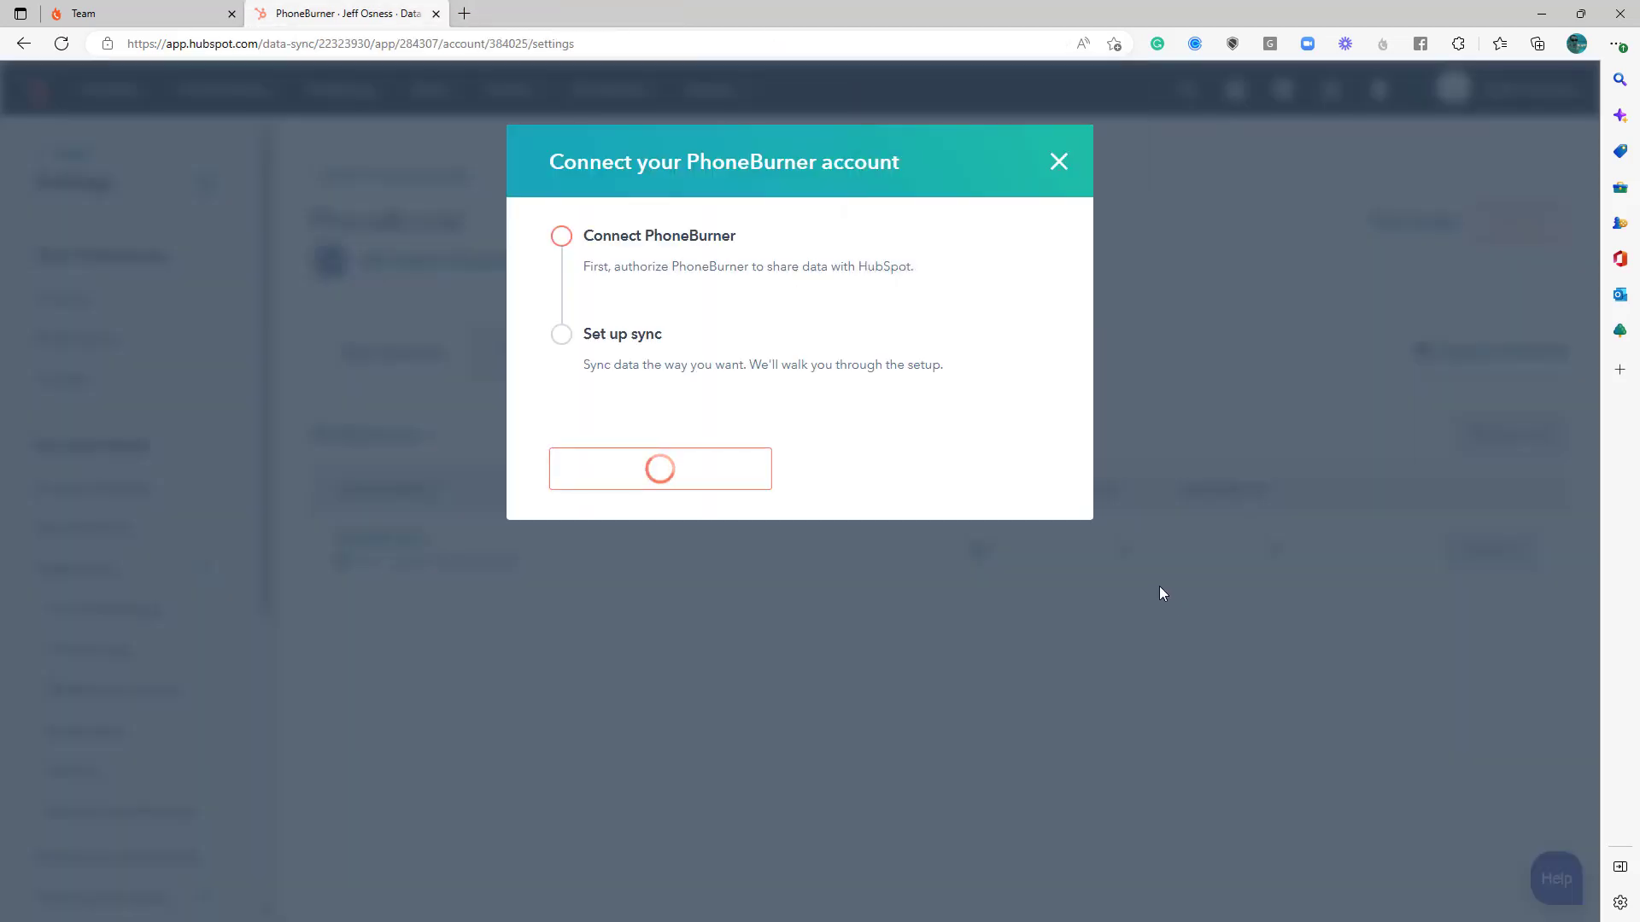
pyautogui.click(657, 671)
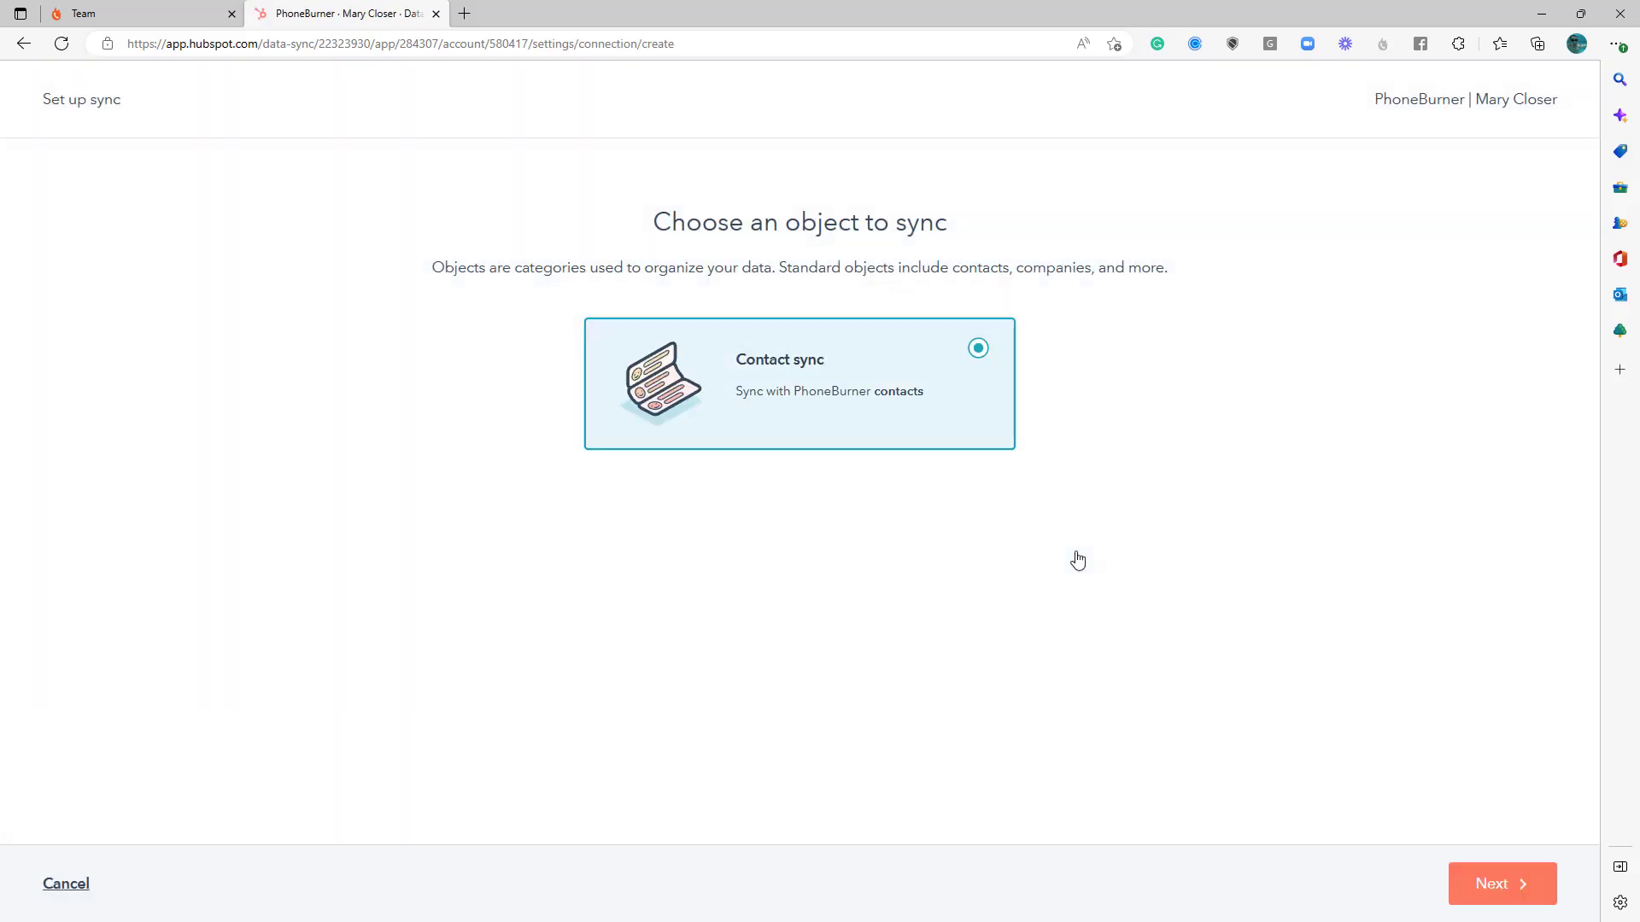
pyautogui.click(1515, 893)
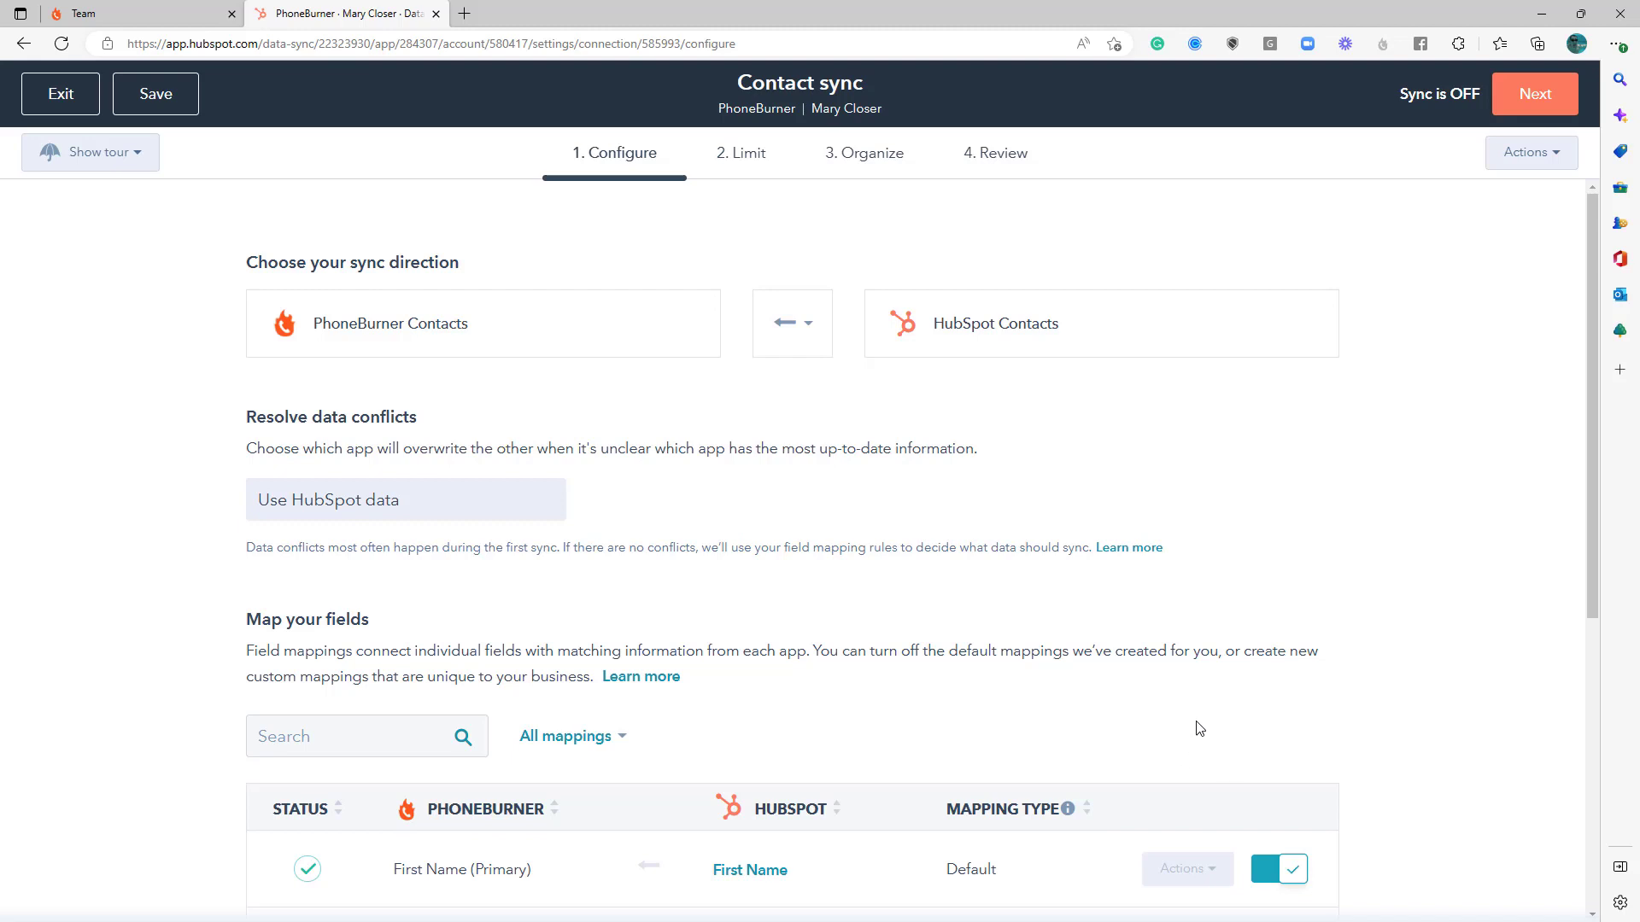
# Step: Reveal all contact field mappings with See more and add a blank custom mapping row
pyautogui.scroll(-1, 1263, 616)
pyautogui.scroll(1, 1239, 577)
pyautogui.scroll(-6, 1230, 532)
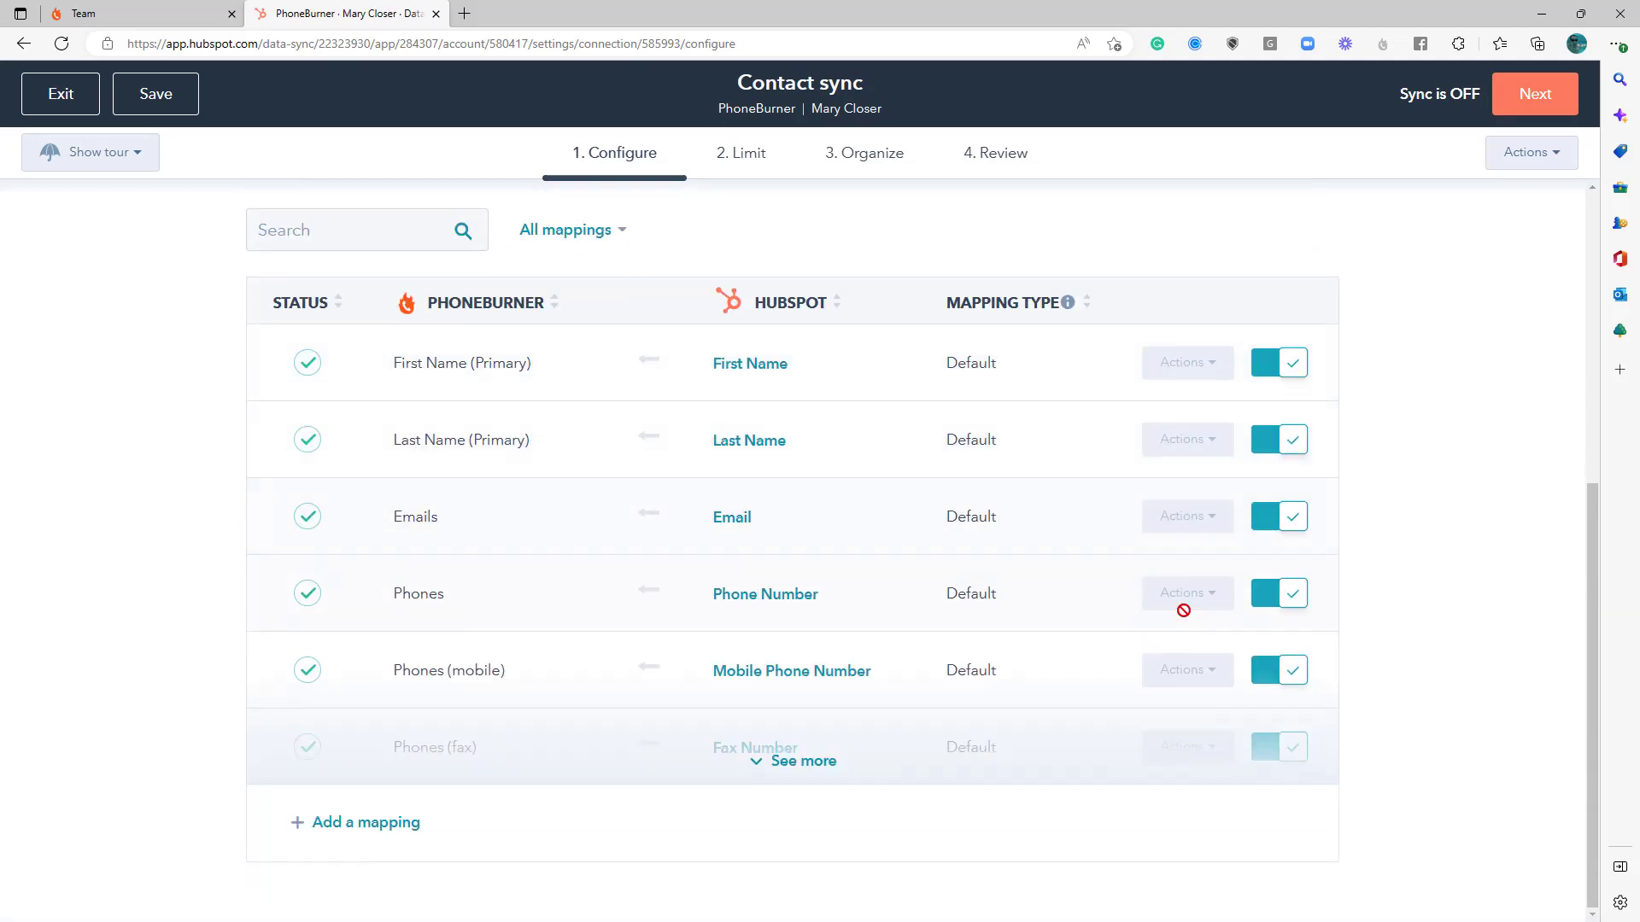
pyautogui.click(755, 760)
pyautogui.scroll(-4, 683, 726)
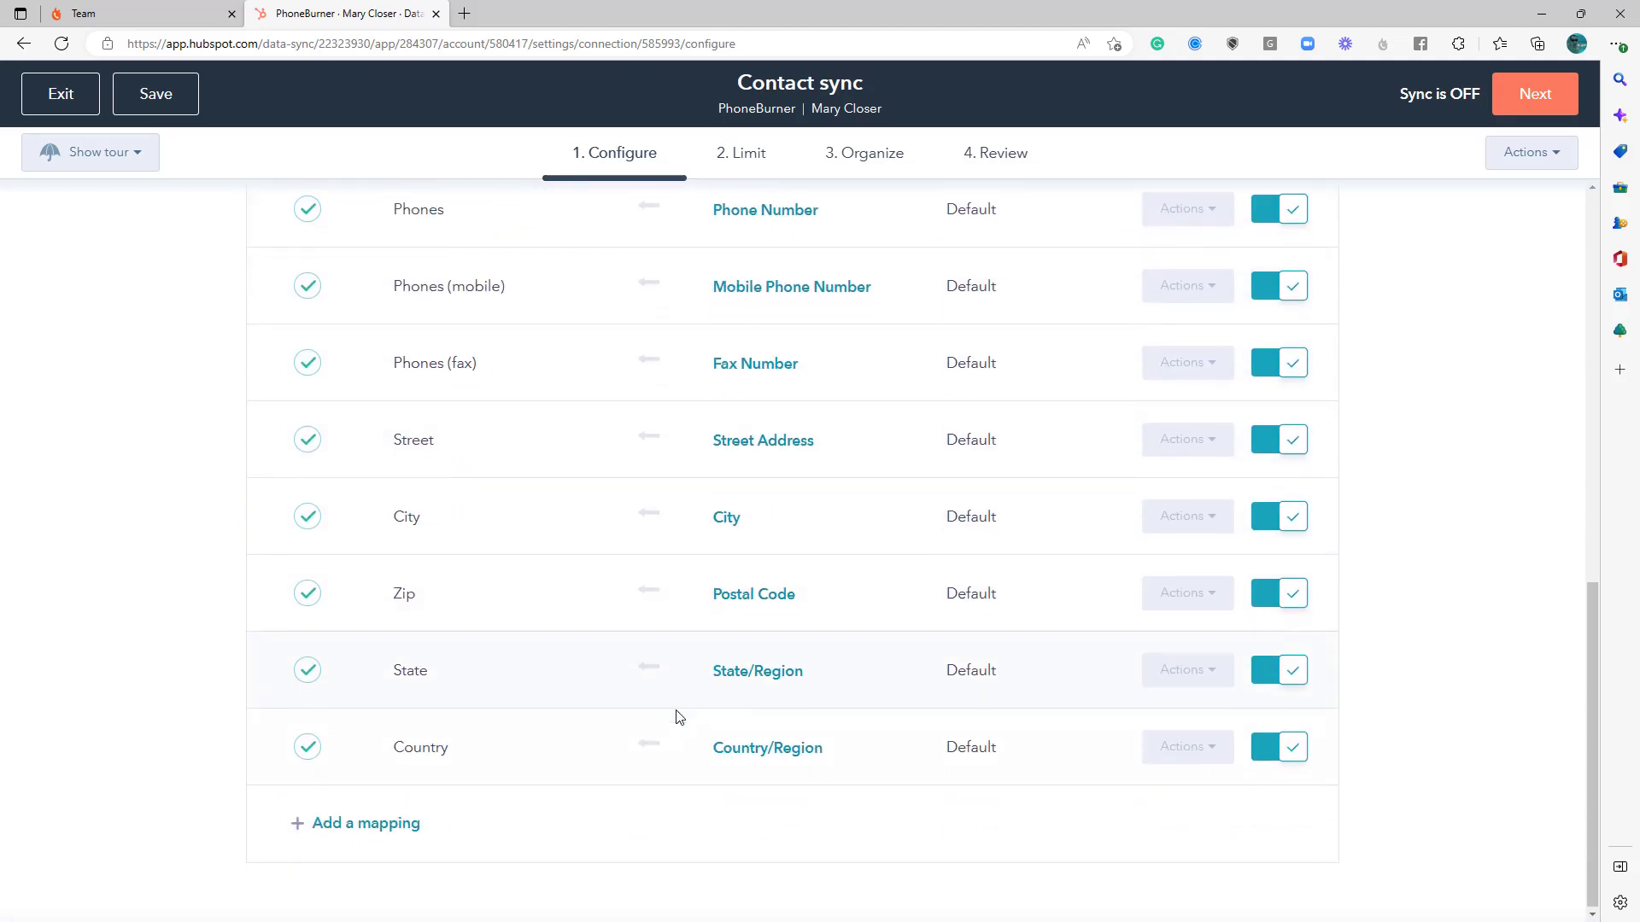
pyautogui.click(363, 822)
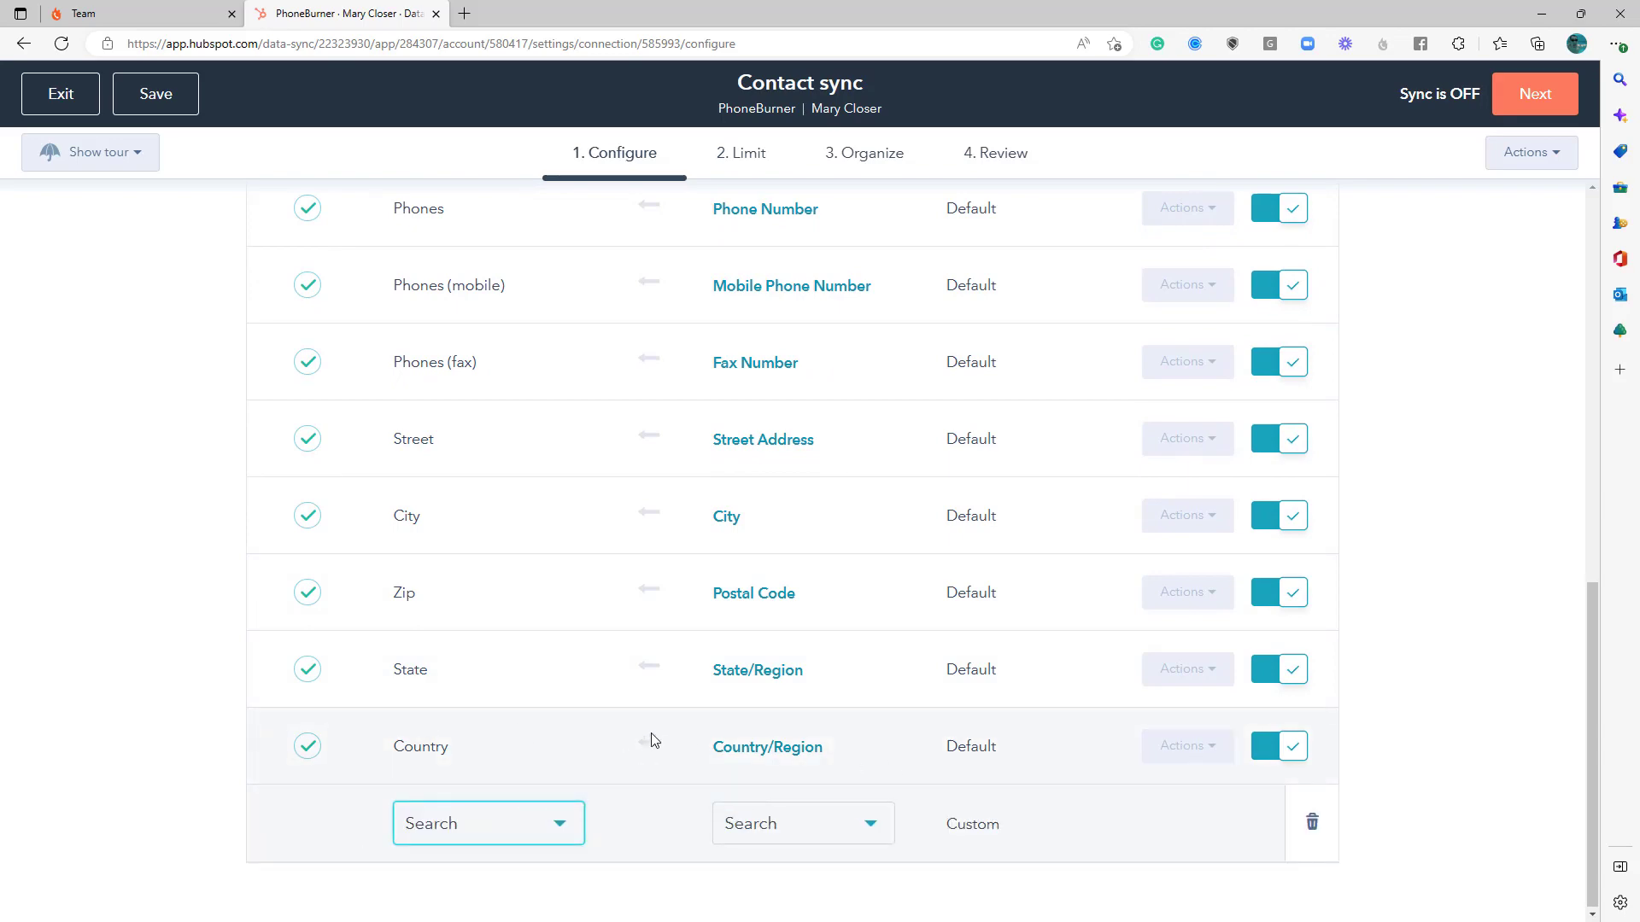
pyautogui.scroll(15, 650, 740)
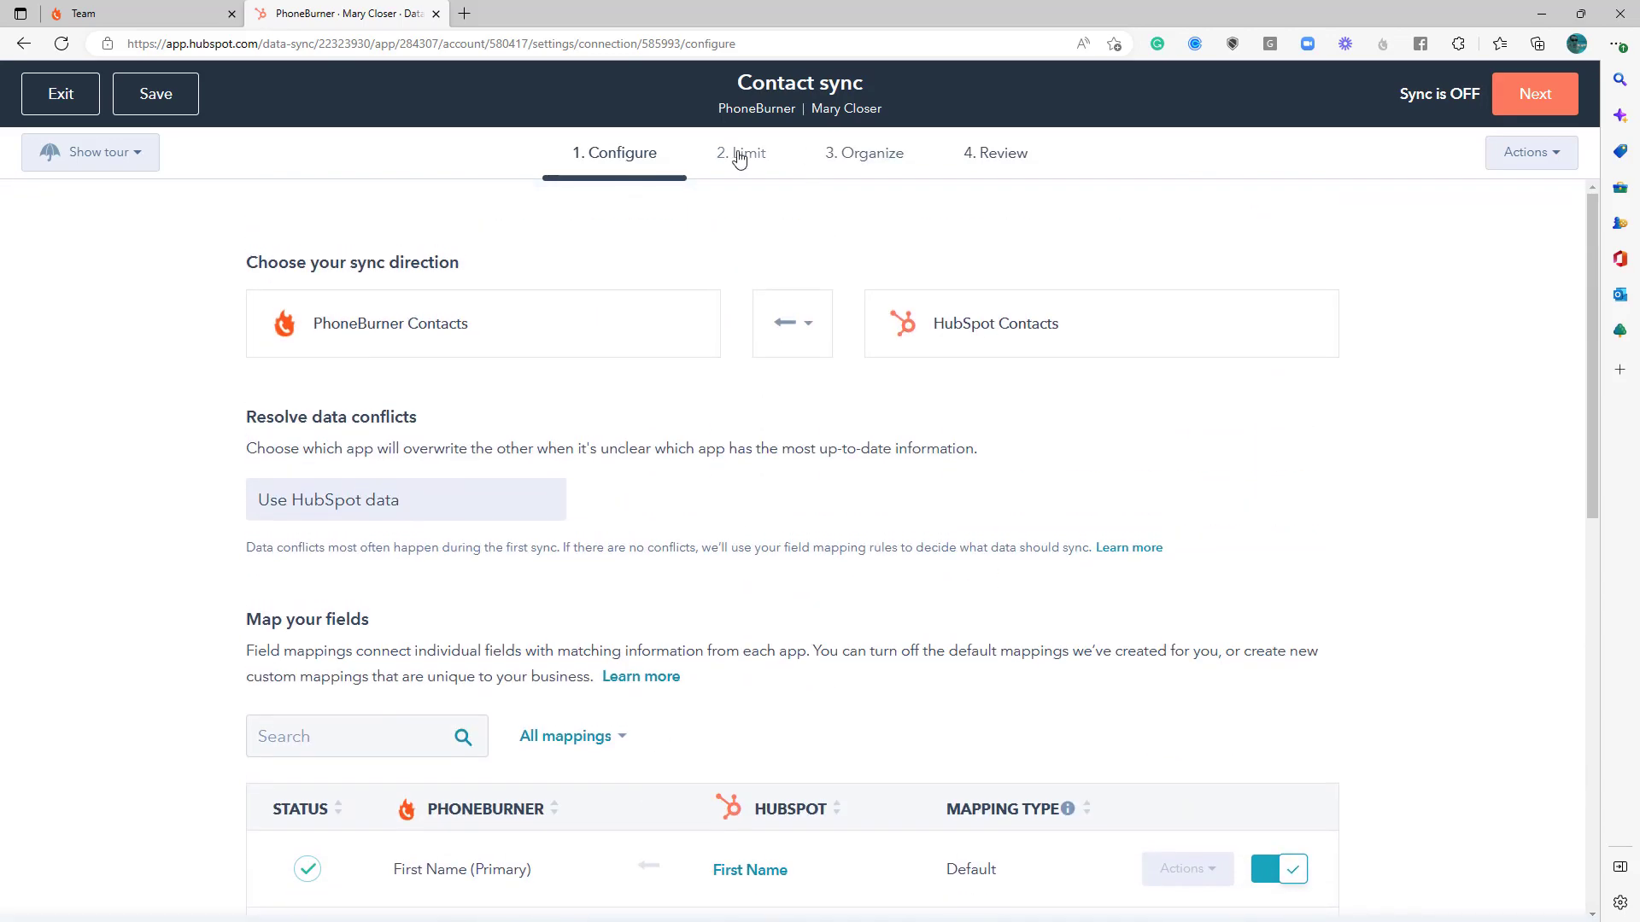
# Step: On the Limit step, choose the 'Sync to PhoneBurner' list for HubSpot → PhoneBurner, then start a new list
pyautogui.click(739, 159)
pyautogui.scroll(-3, 940, 453)
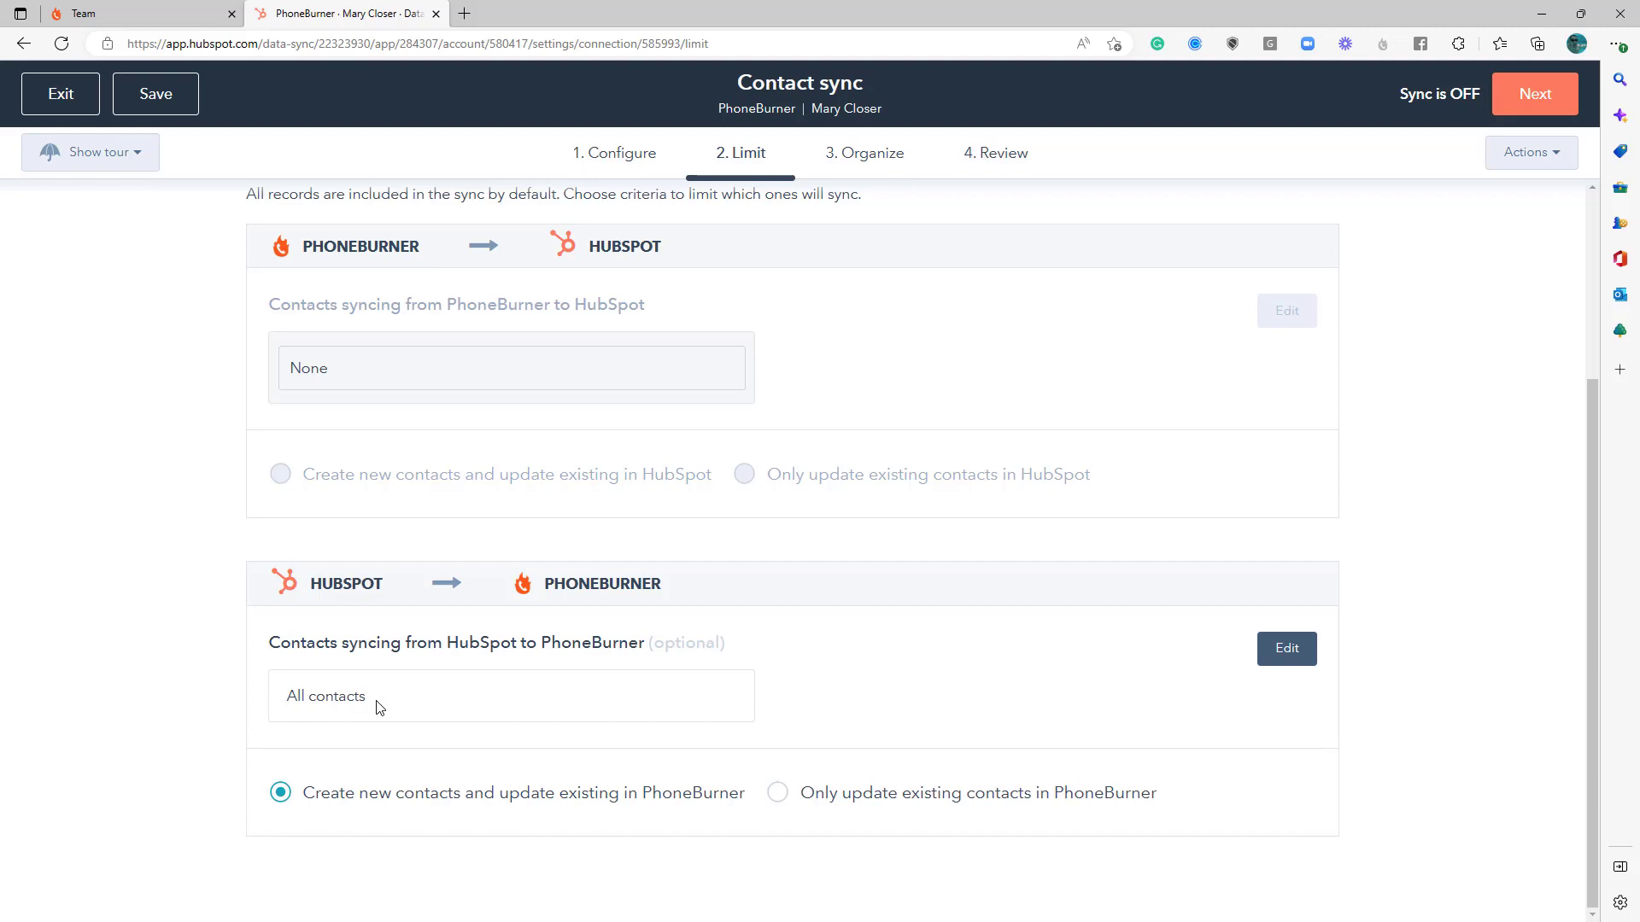
pyautogui.click(1281, 651)
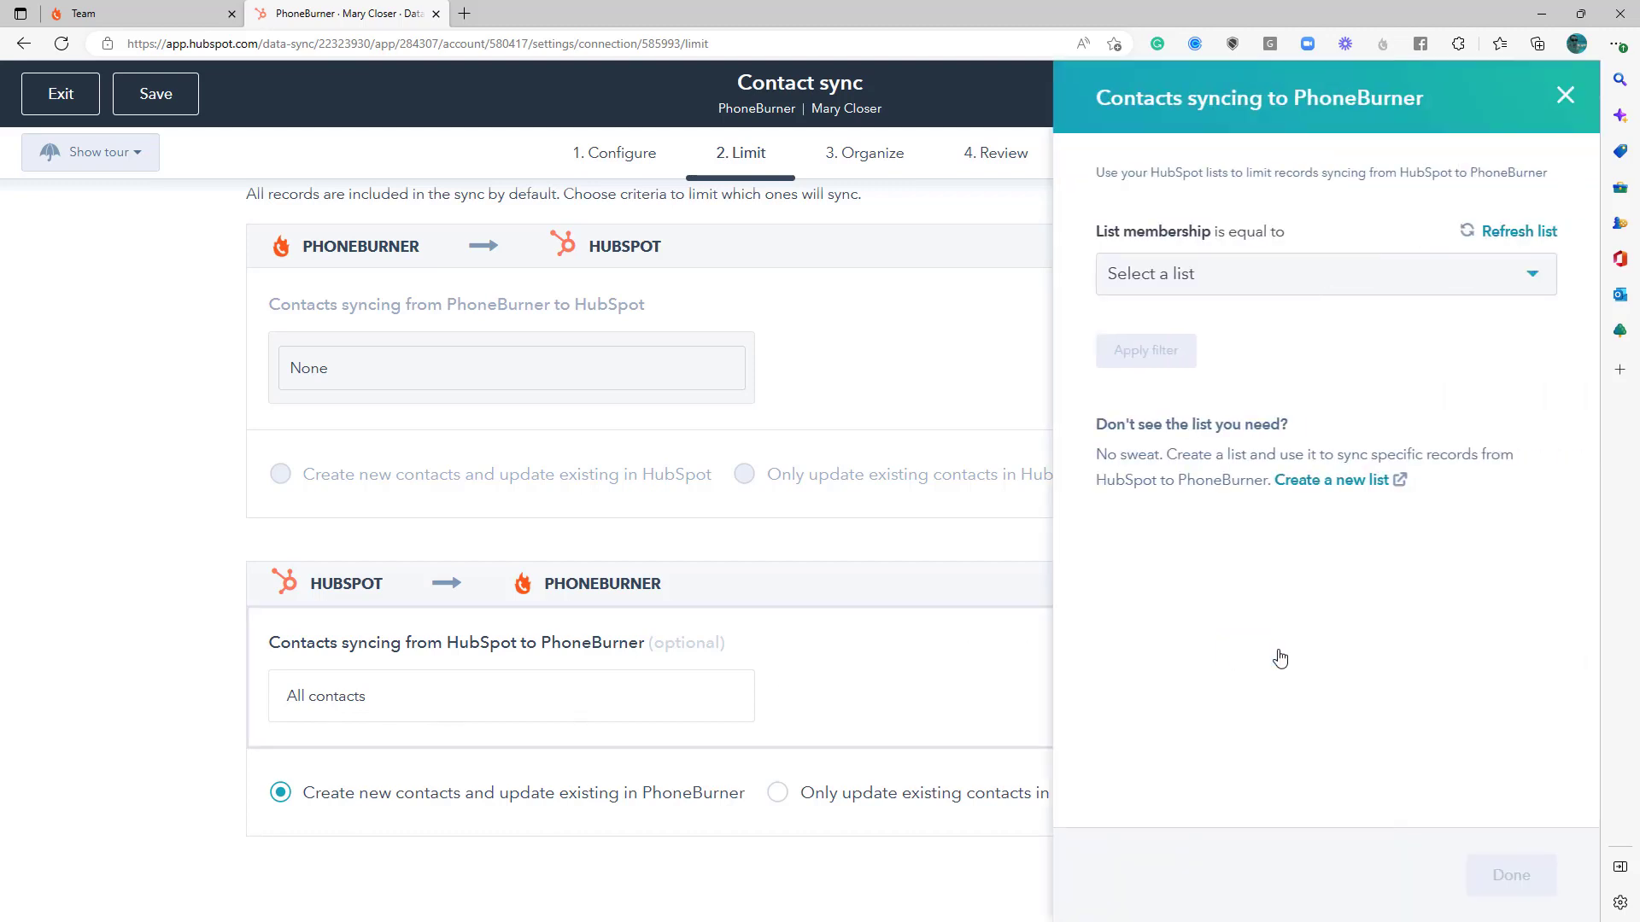
pyautogui.click(1297, 285)
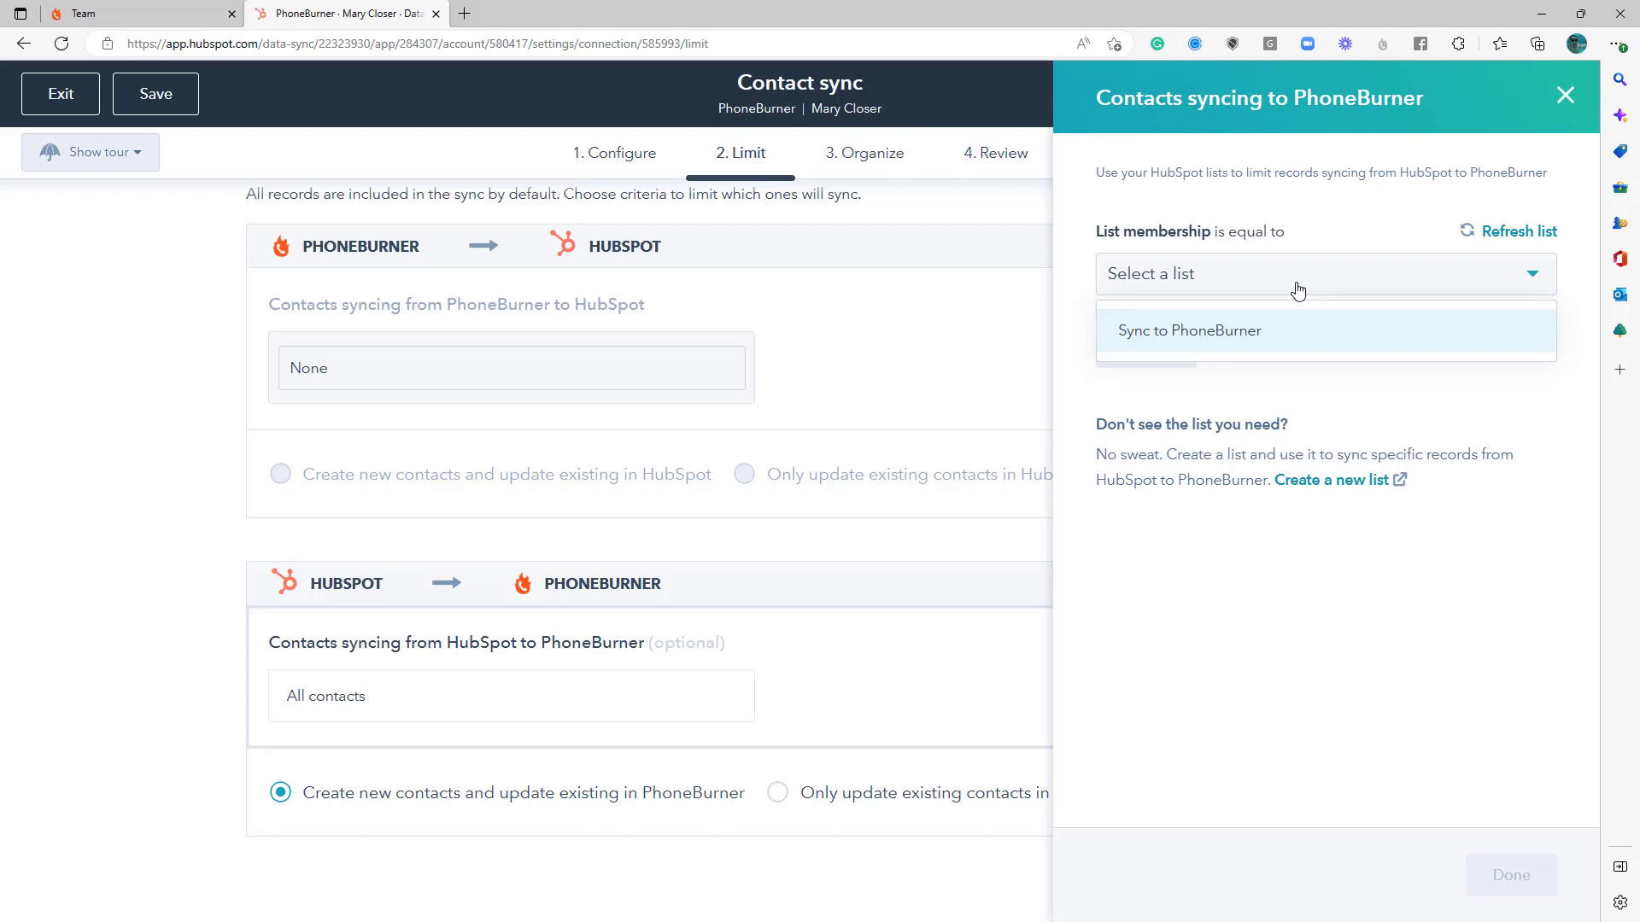
pyautogui.click(1279, 335)
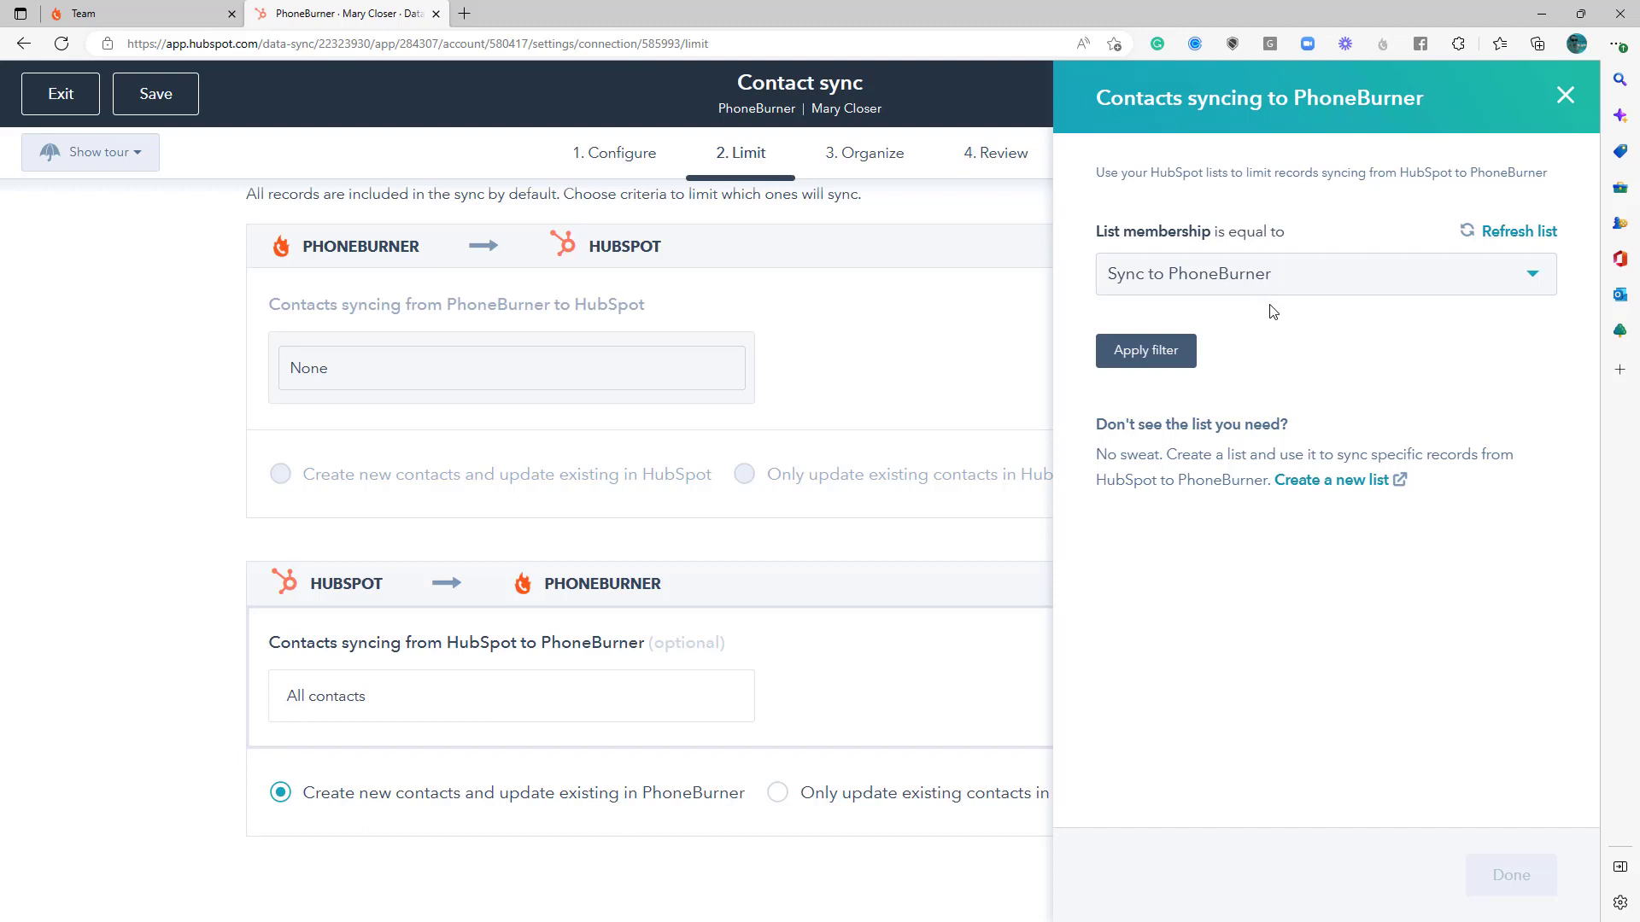
pyautogui.click(1336, 481)
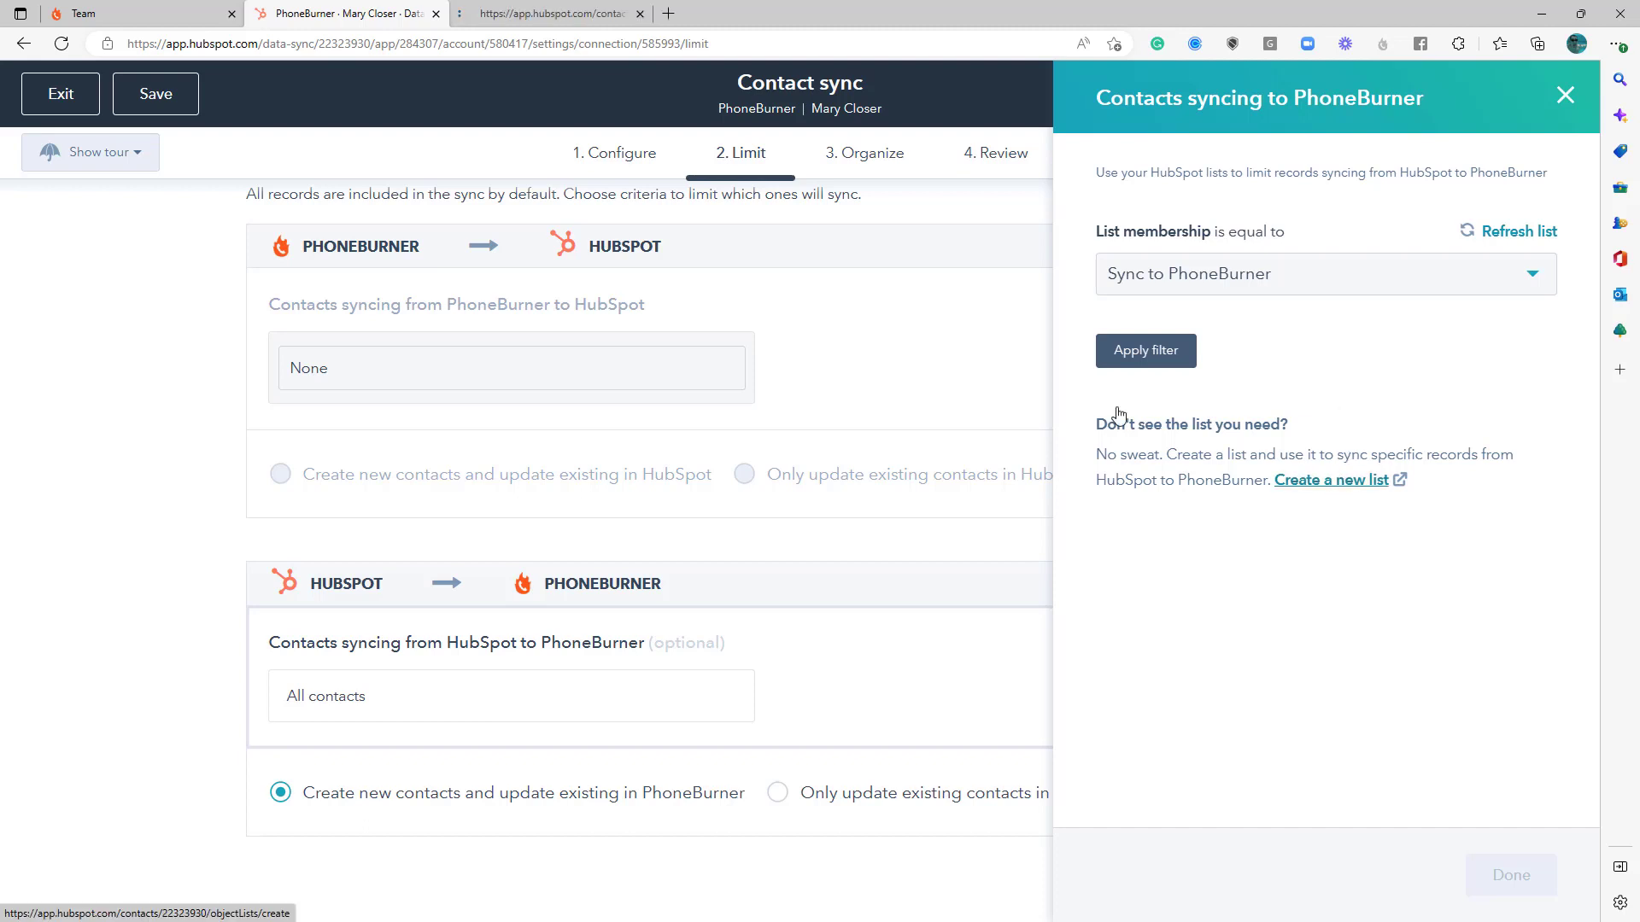
# Step: Start a contact-based list named 'User One' and continue to its filters
pyautogui.click(559, 16)
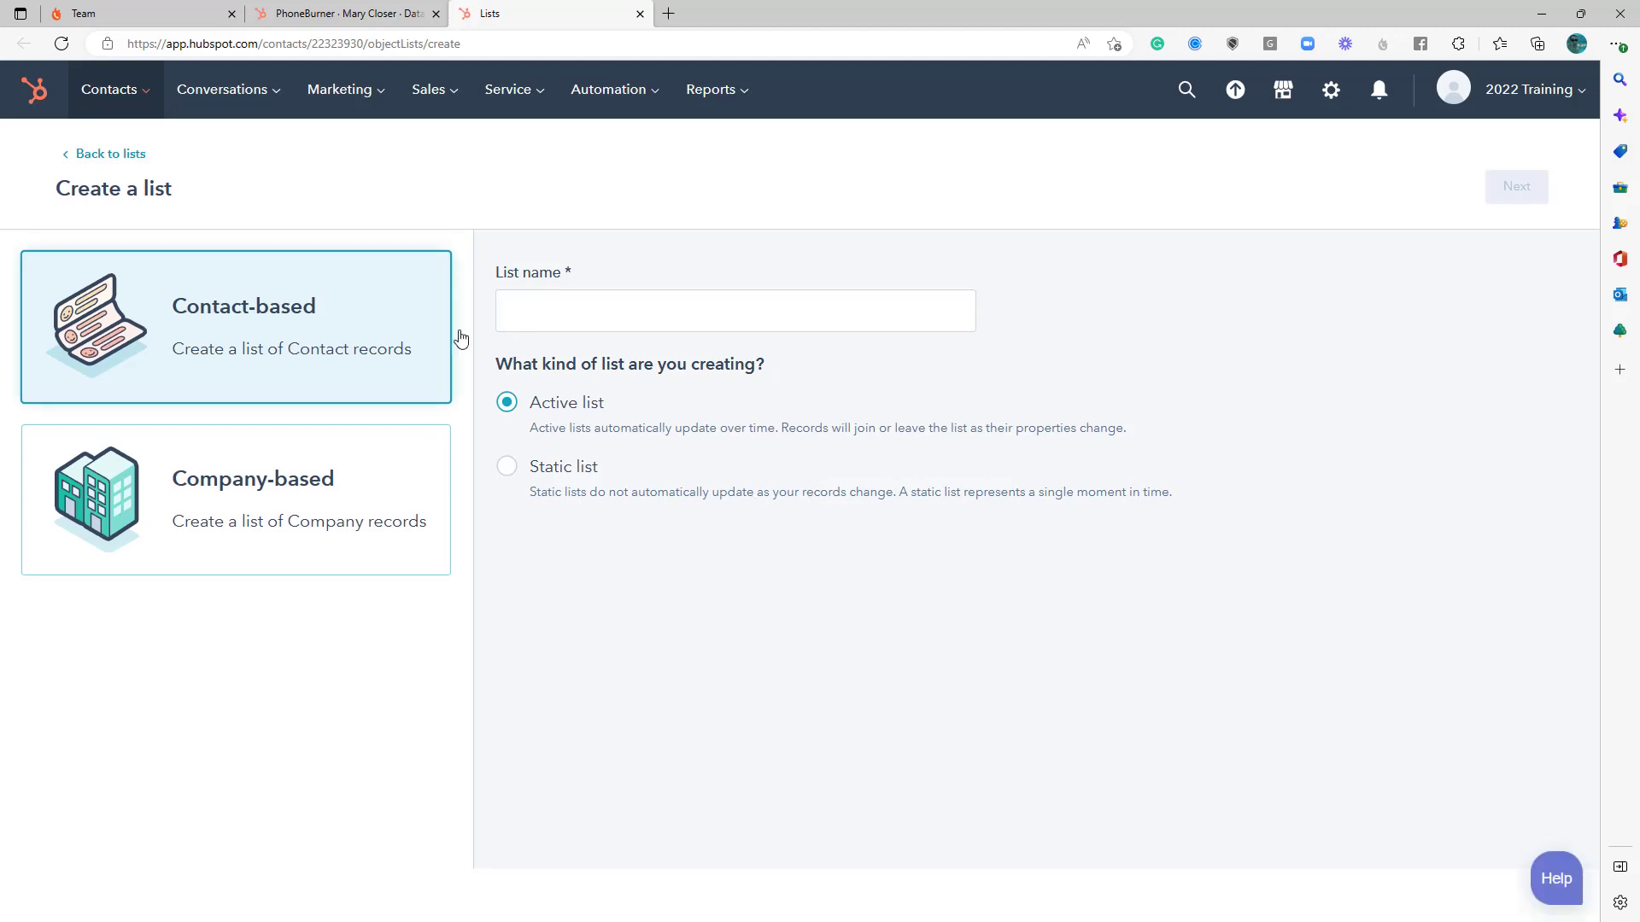
pyautogui.click(606, 313)
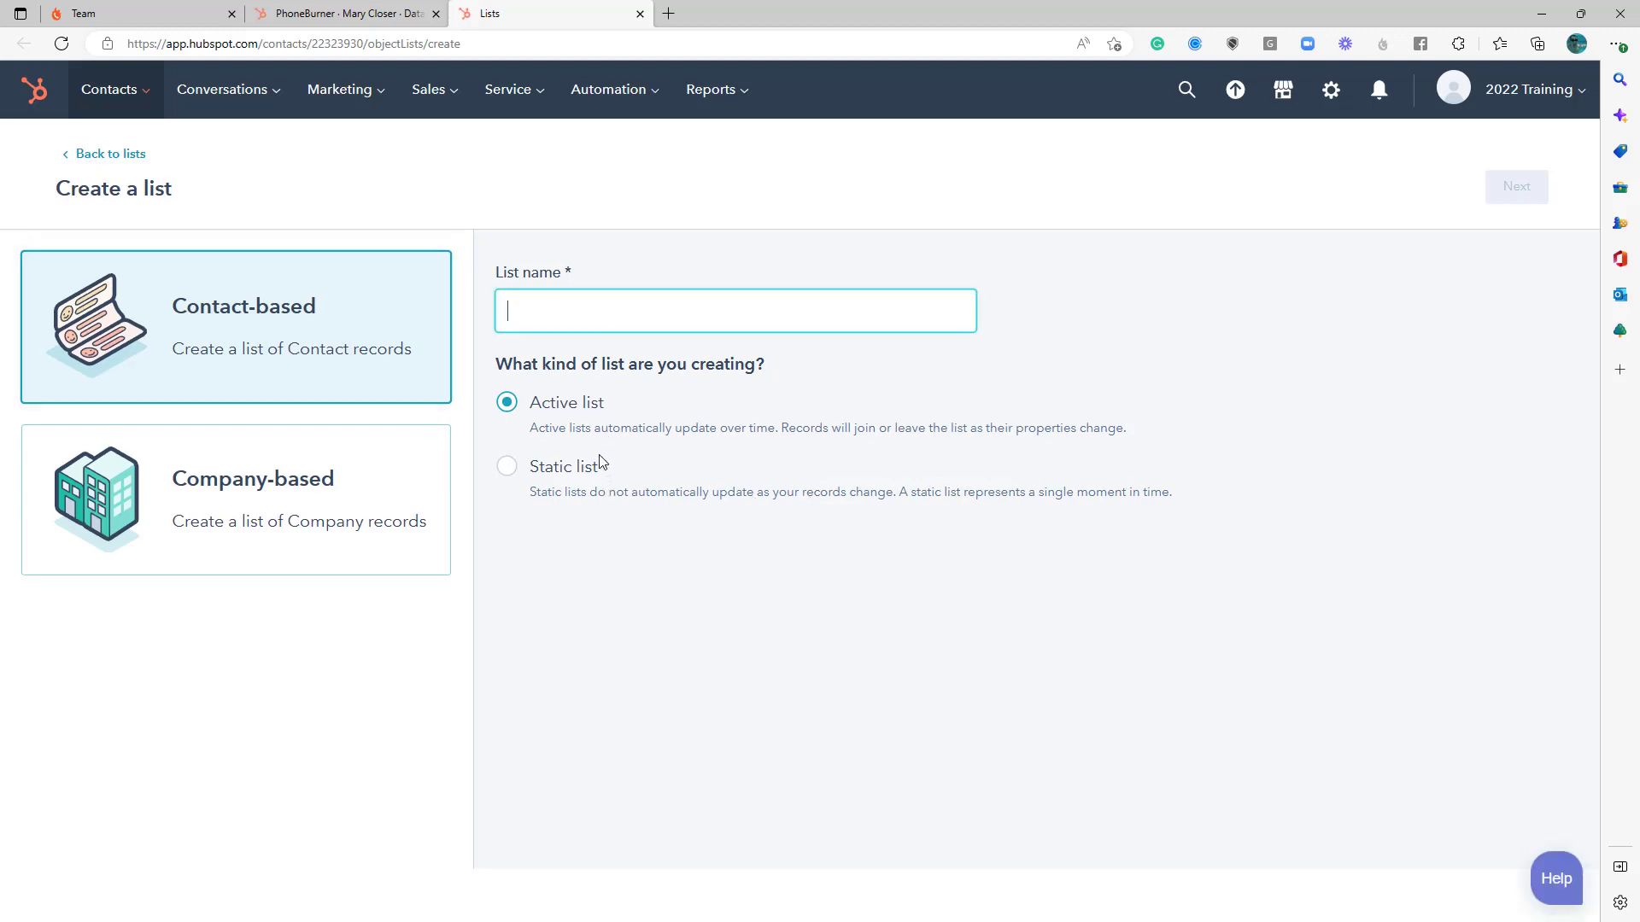
pyautogui.click(262, 332)
pyautogui.click(526, 309)
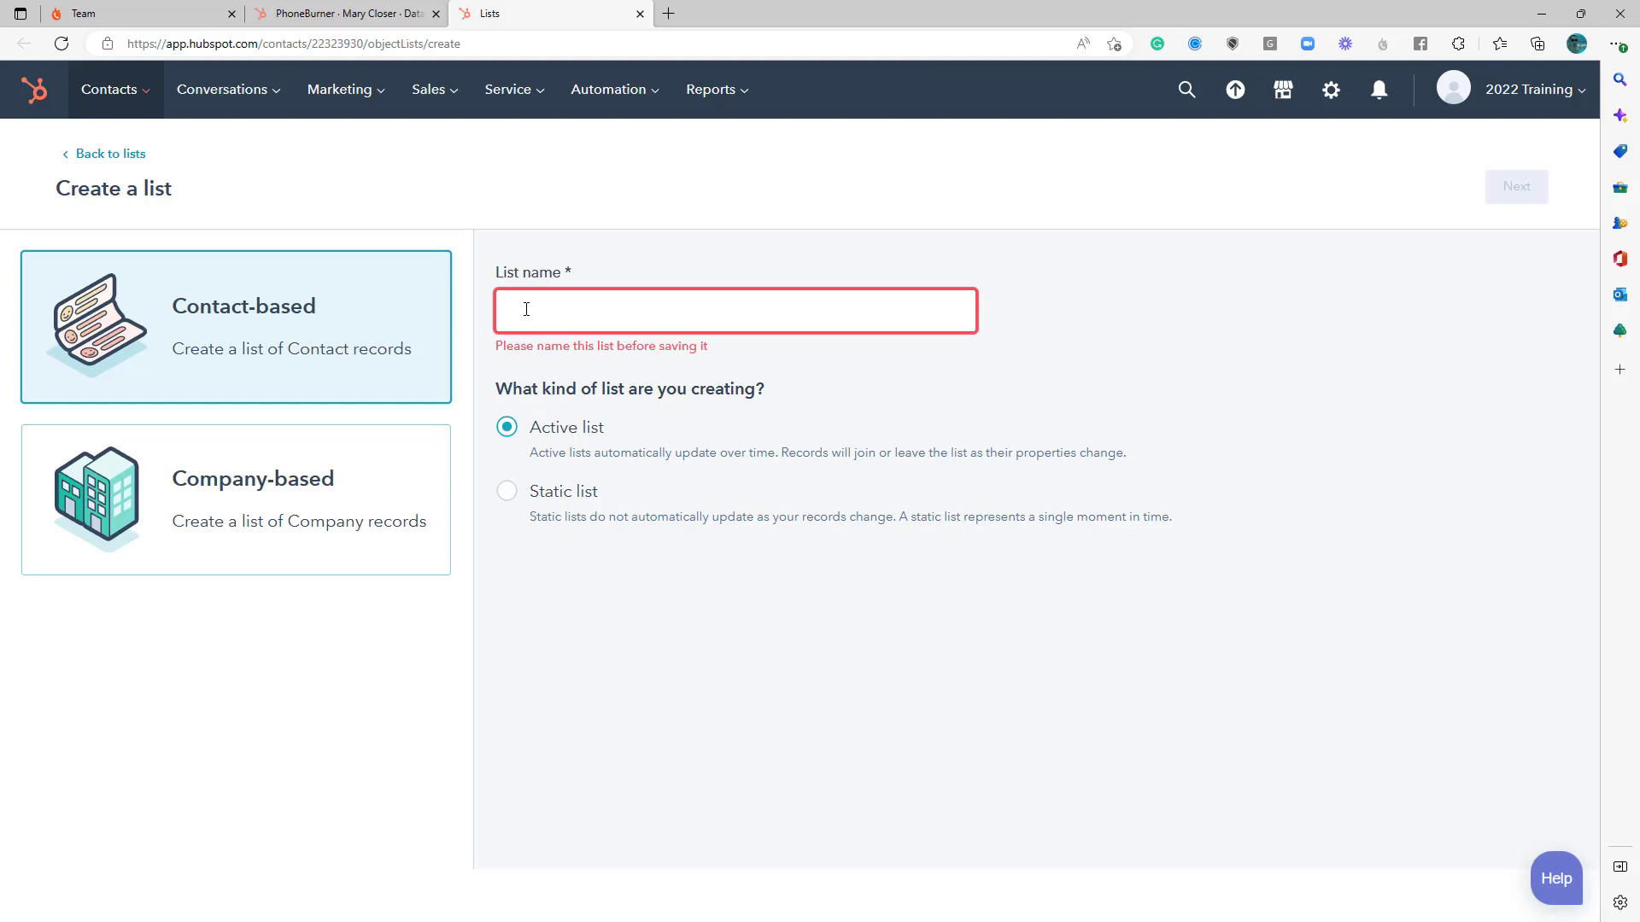
pyautogui.write('User One')
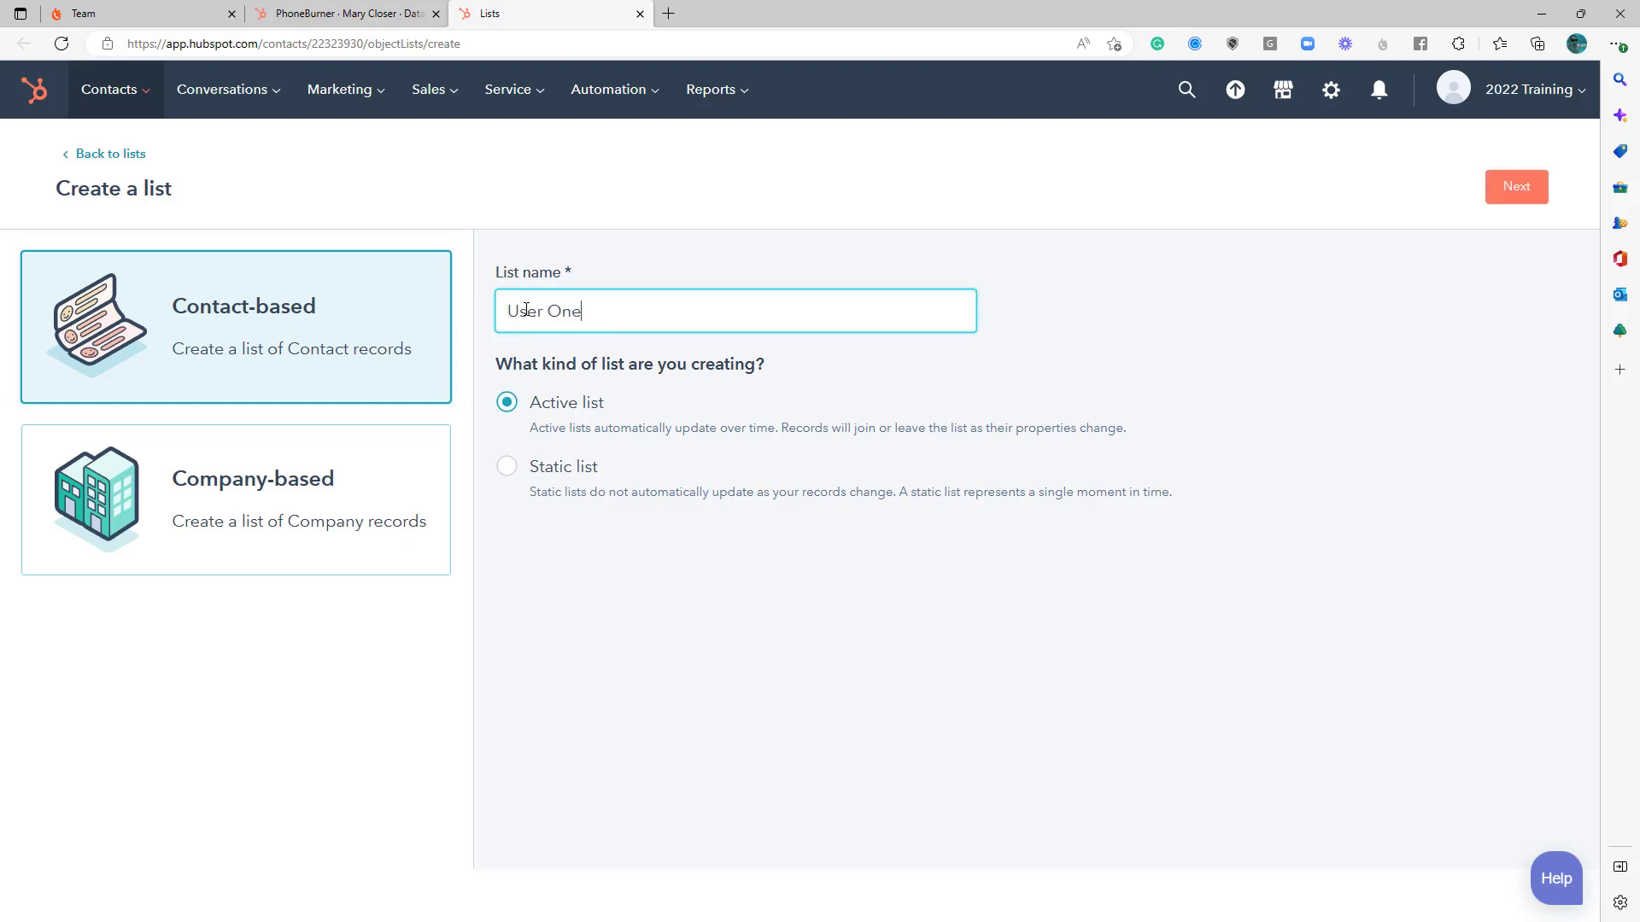
pyautogui.click(1501, 201)
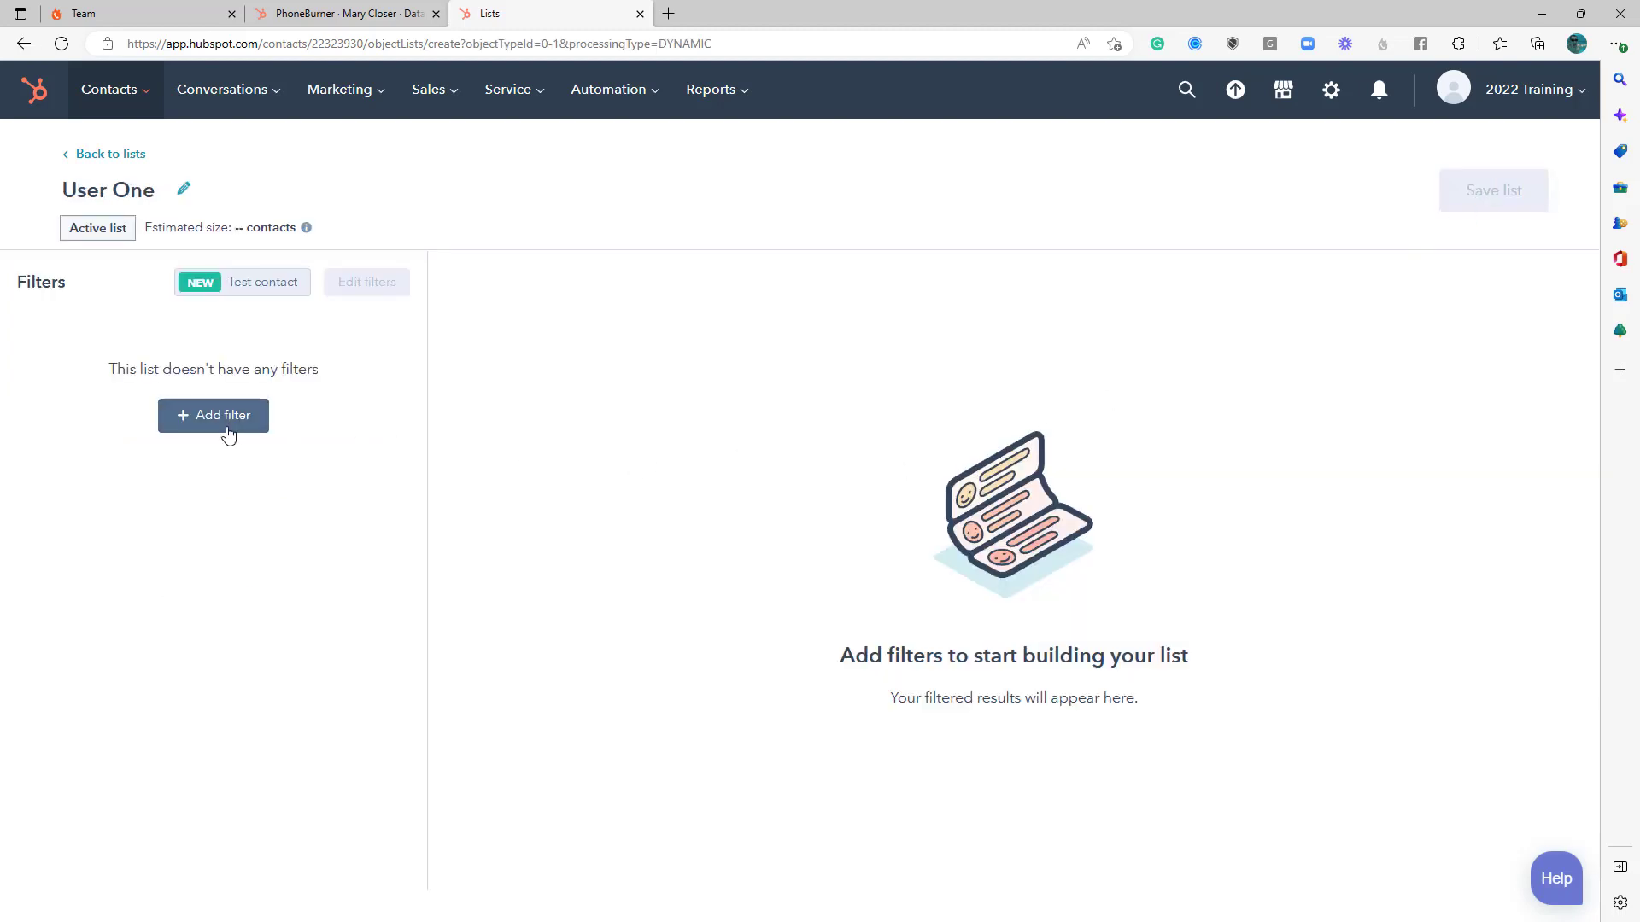
# Step: Filter the User One list to contacts whose Contact owner is Caller One
pyautogui.click(226, 424)
pyautogui.click(538, 472)
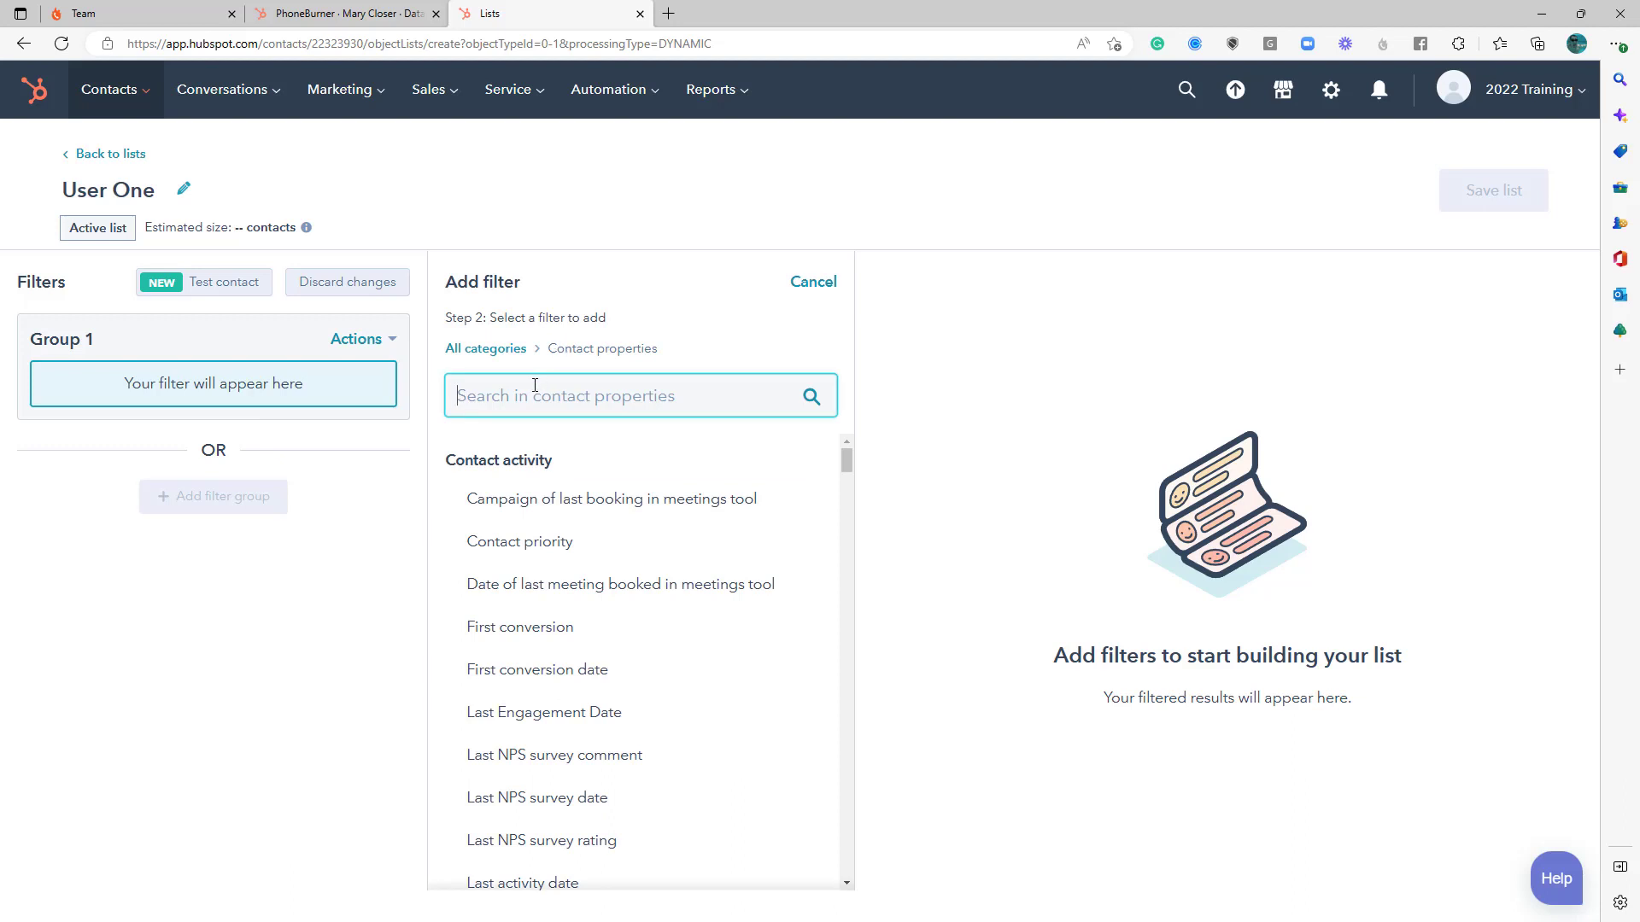
pyautogui.write('owne')
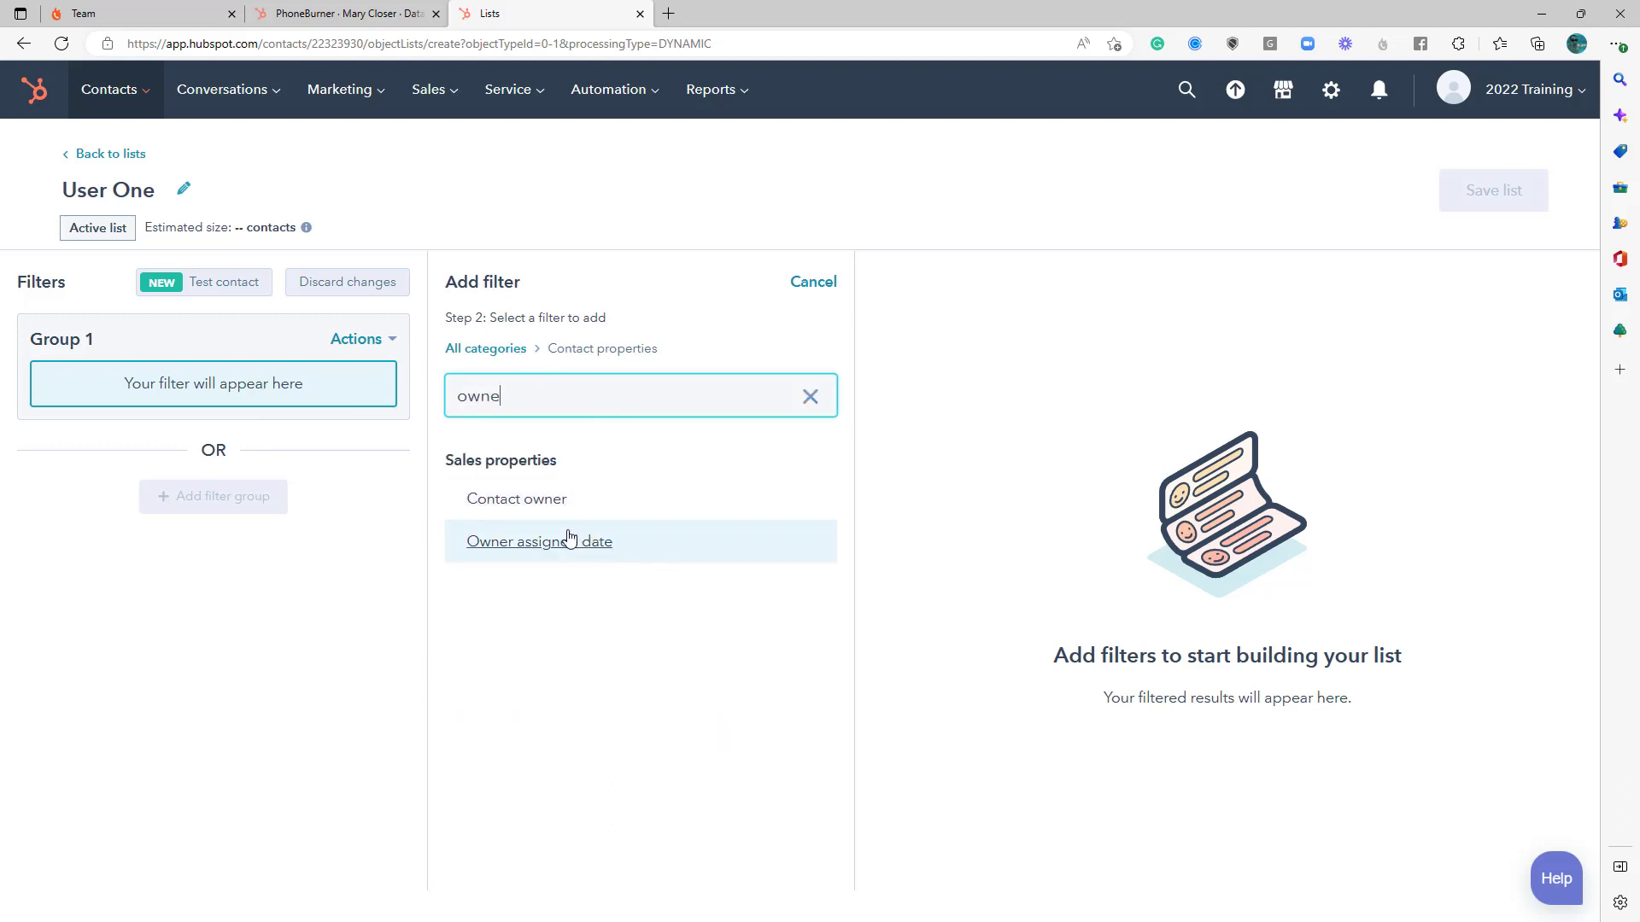
pyautogui.click(567, 505)
pyautogui.click(690, 415)
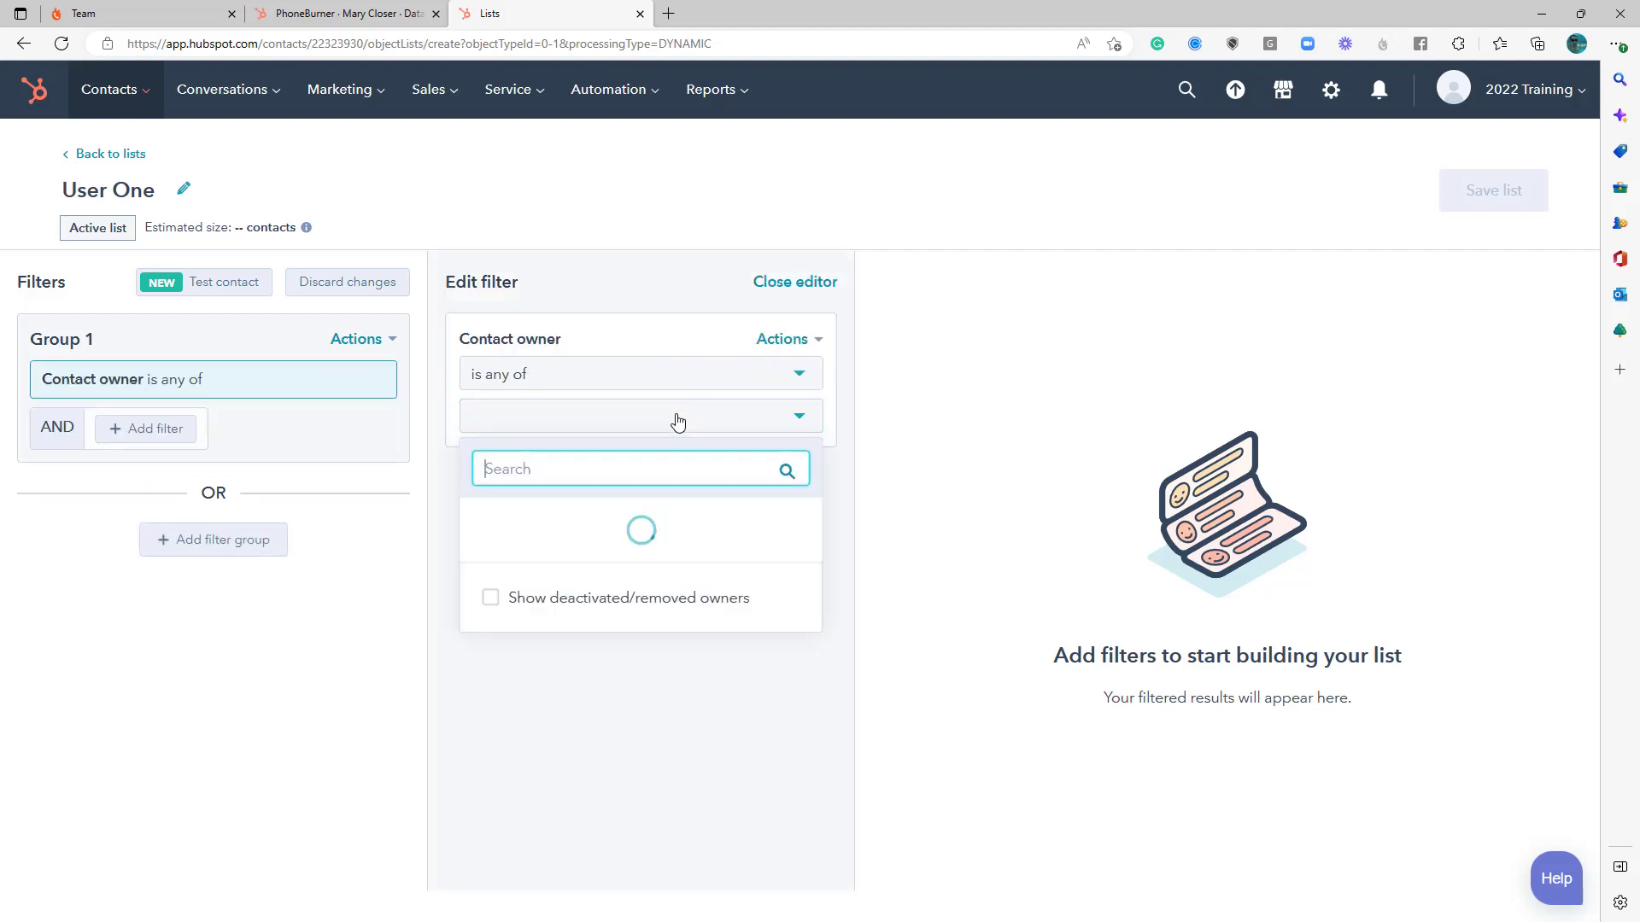
pyautogui.scroll(-1, 594, 645)
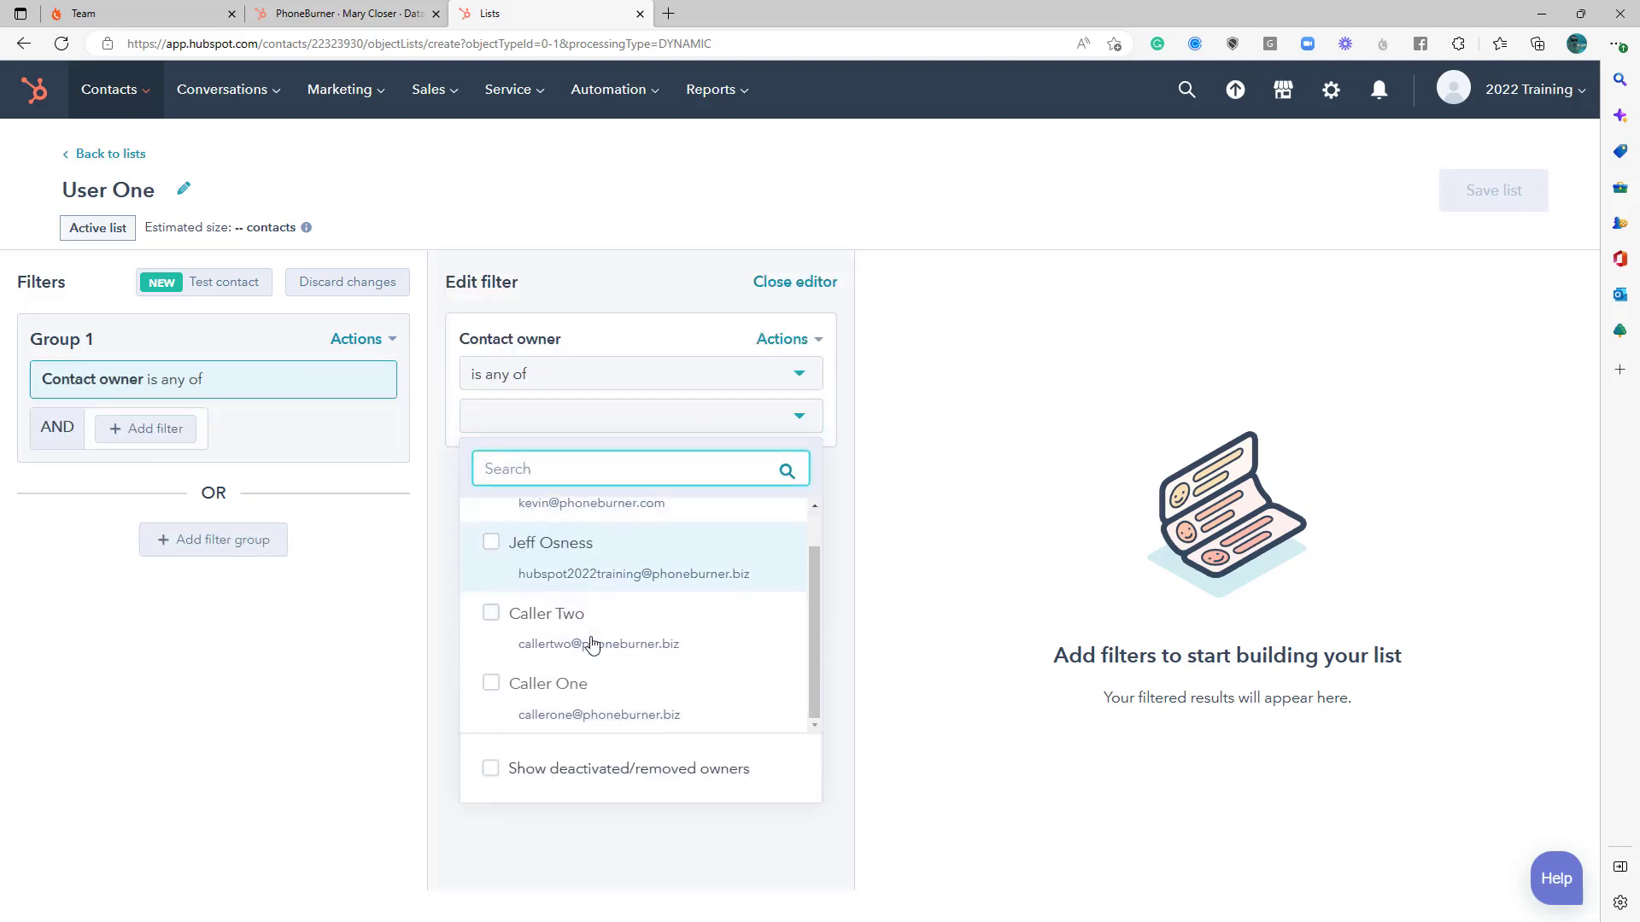
pyautogui.click(610, 684)
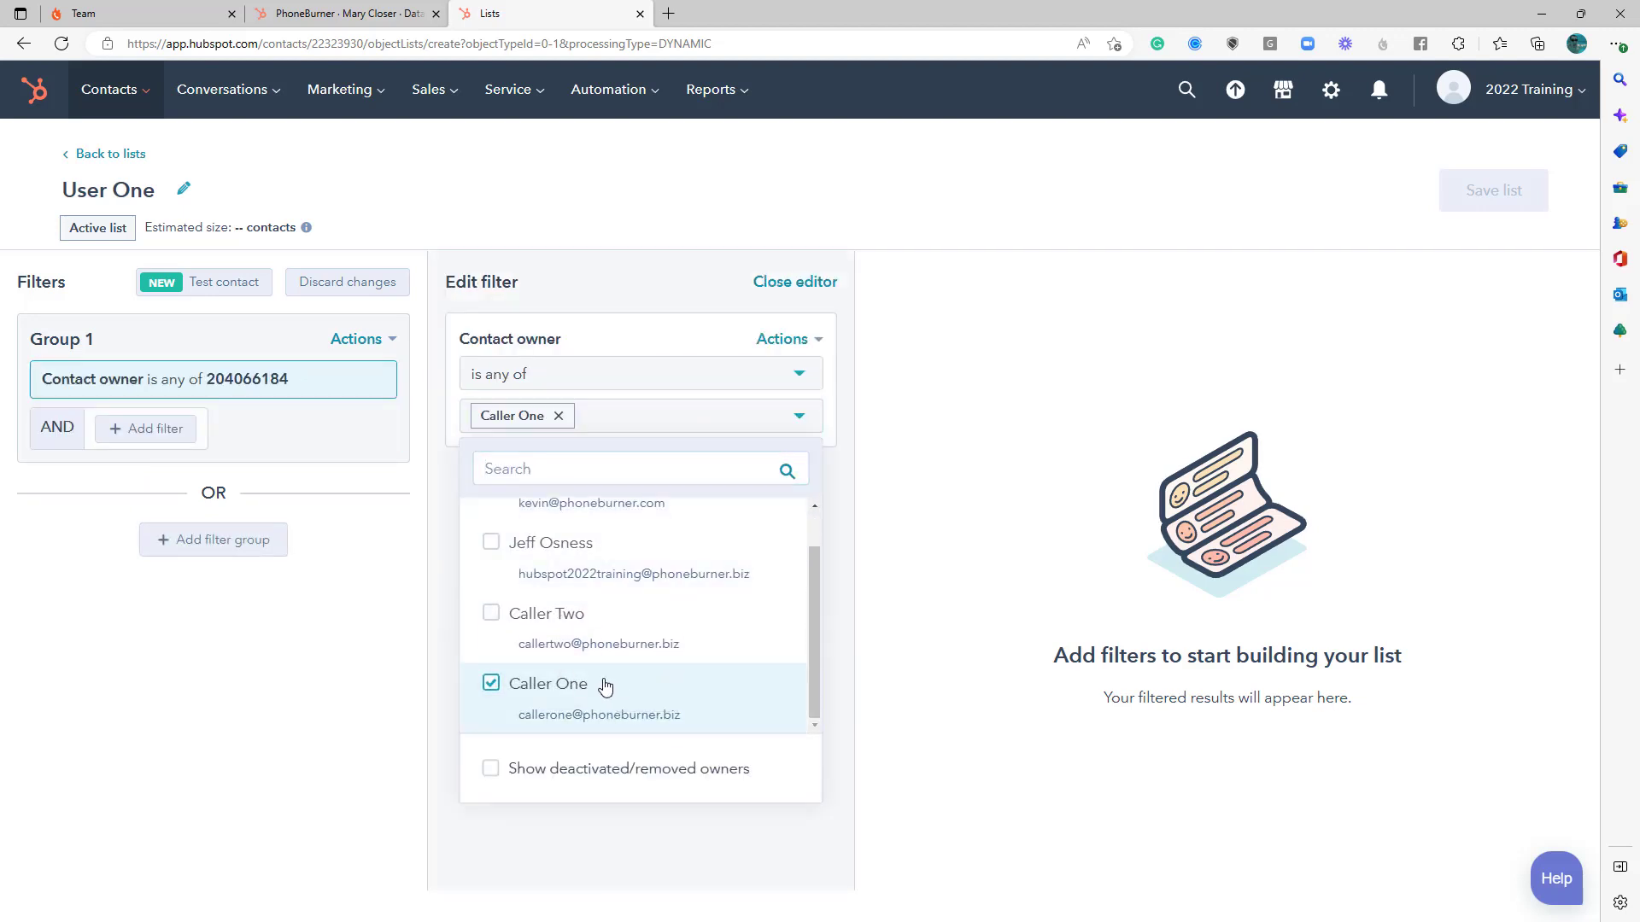
pyautogui.click(540, 854)
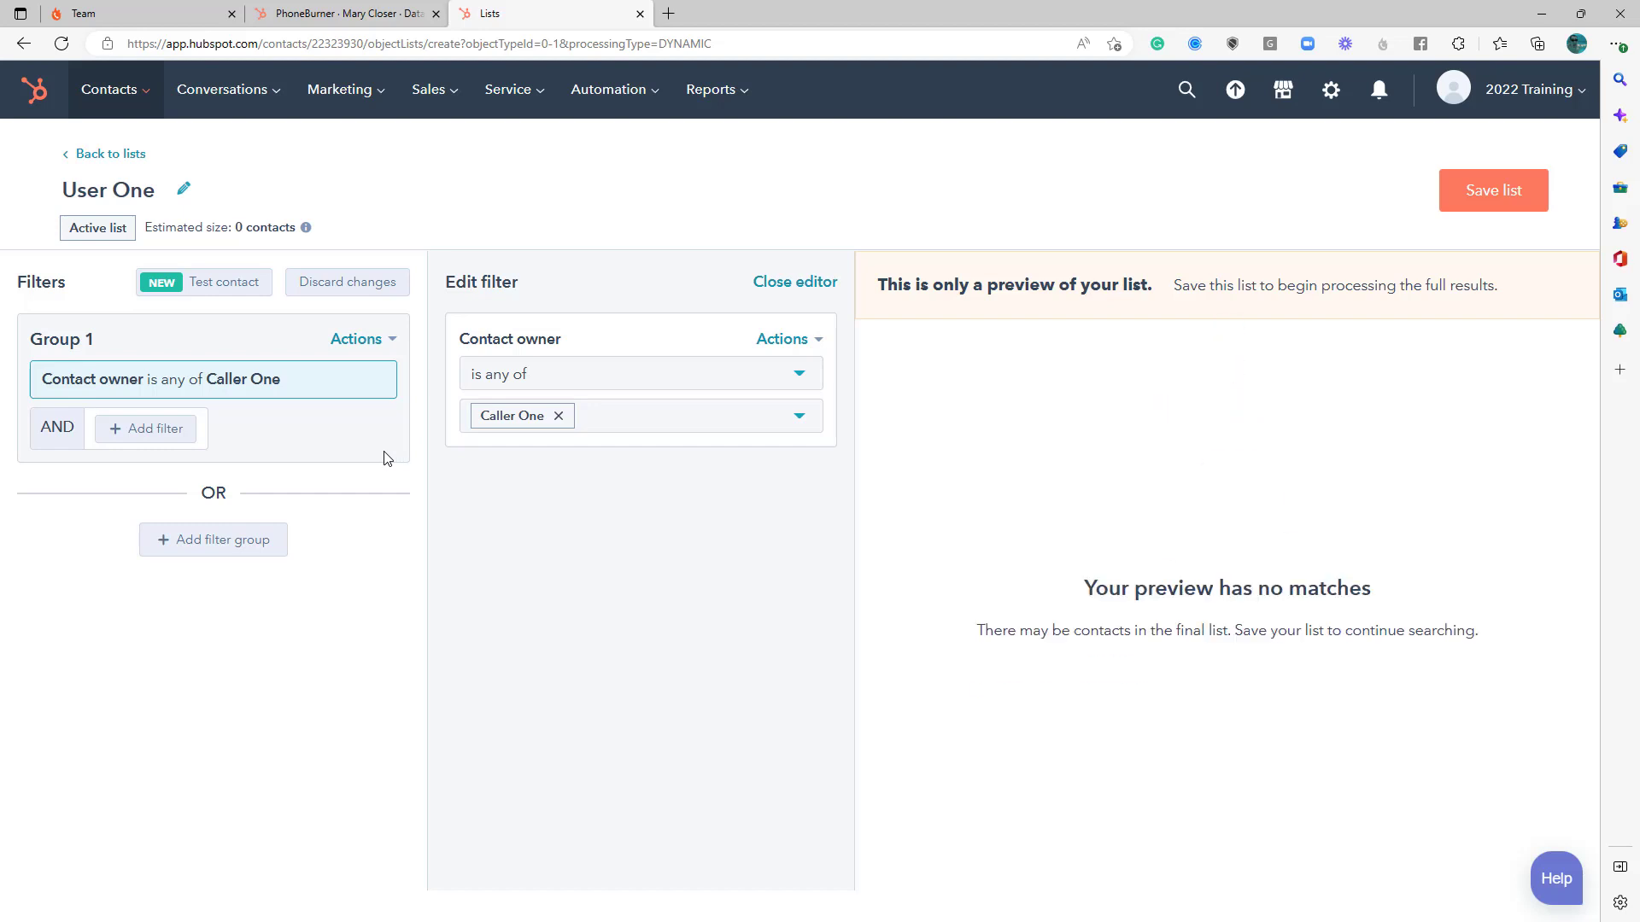
# Step: Save the User One list and return to the contact sync setup
pyautogui.click(1486, 193)
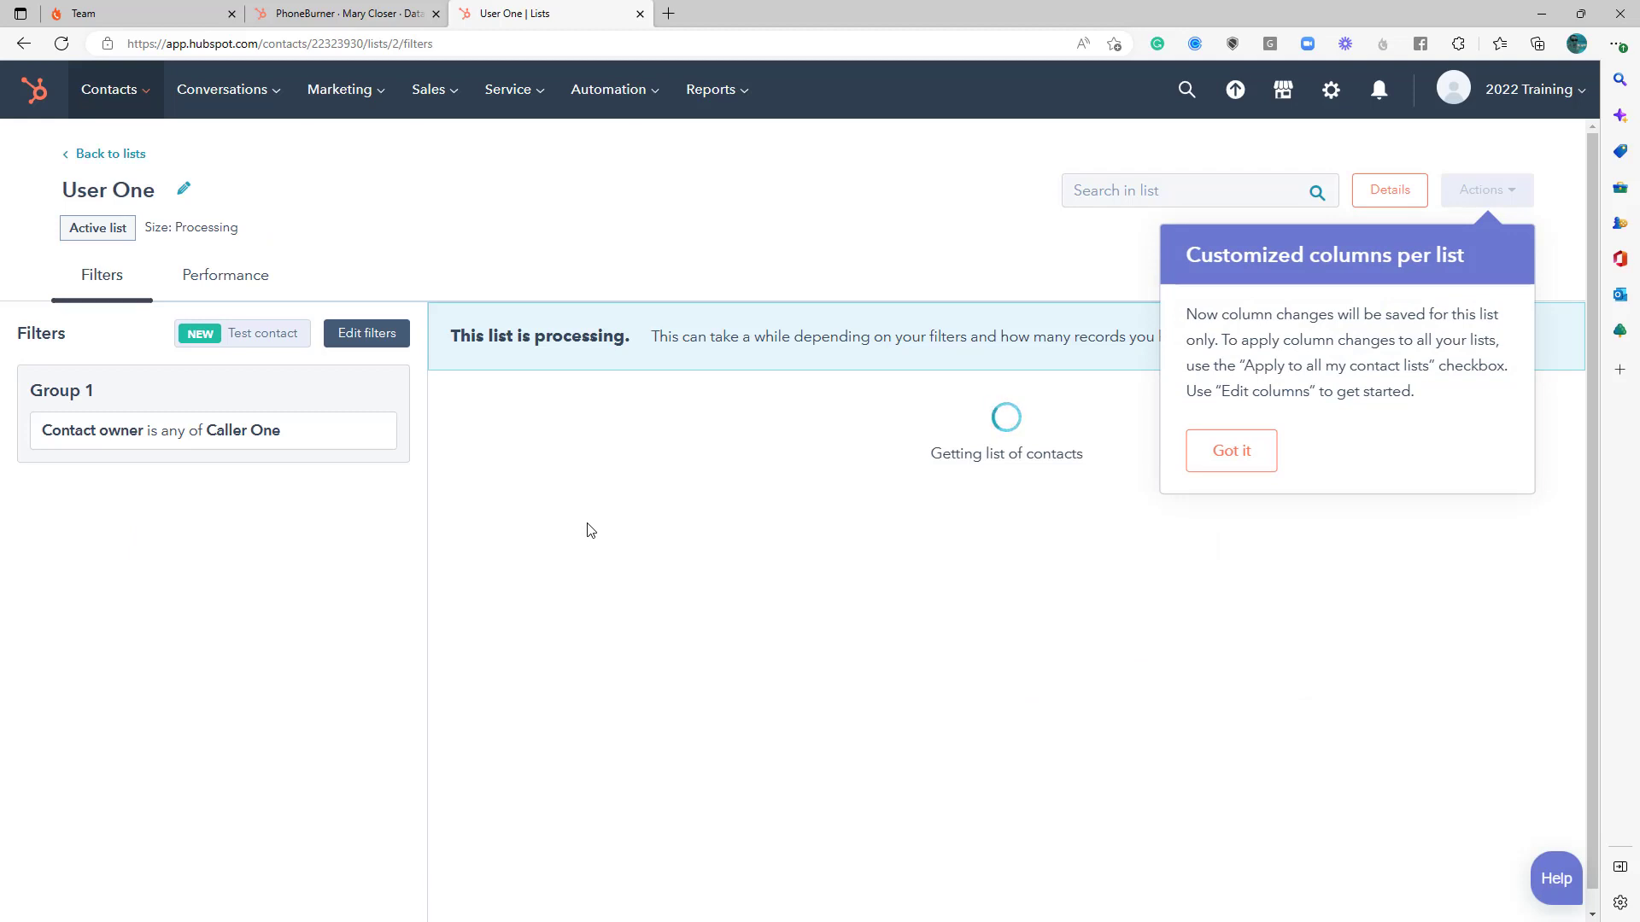
pyautogui.click(1223, 457)
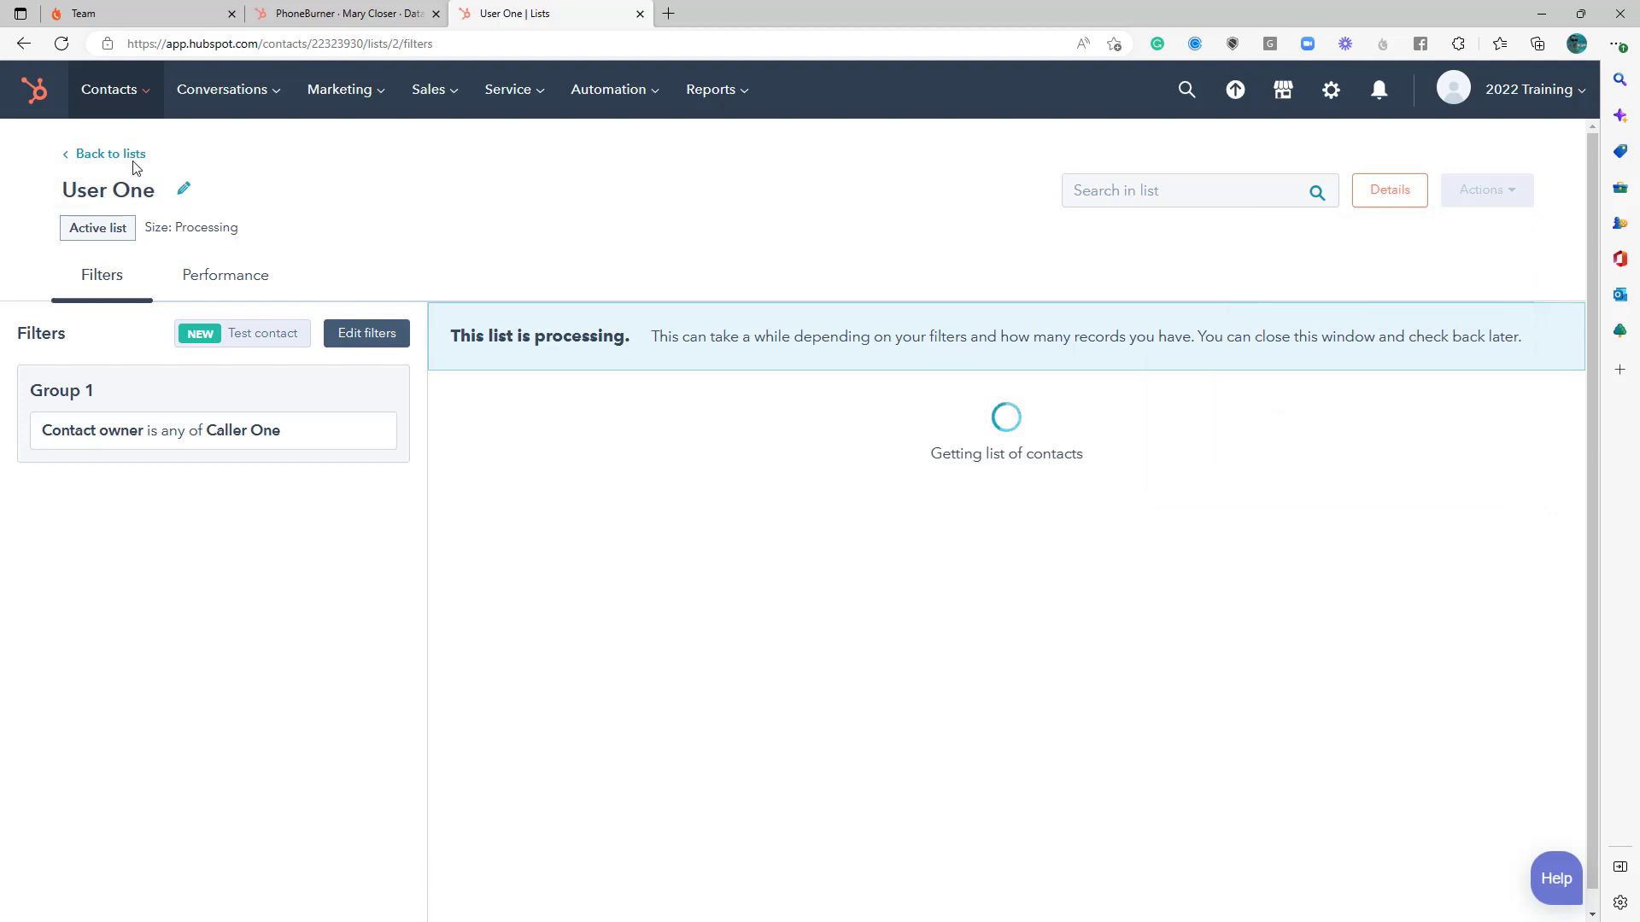
pyautogui.click(132, 157)
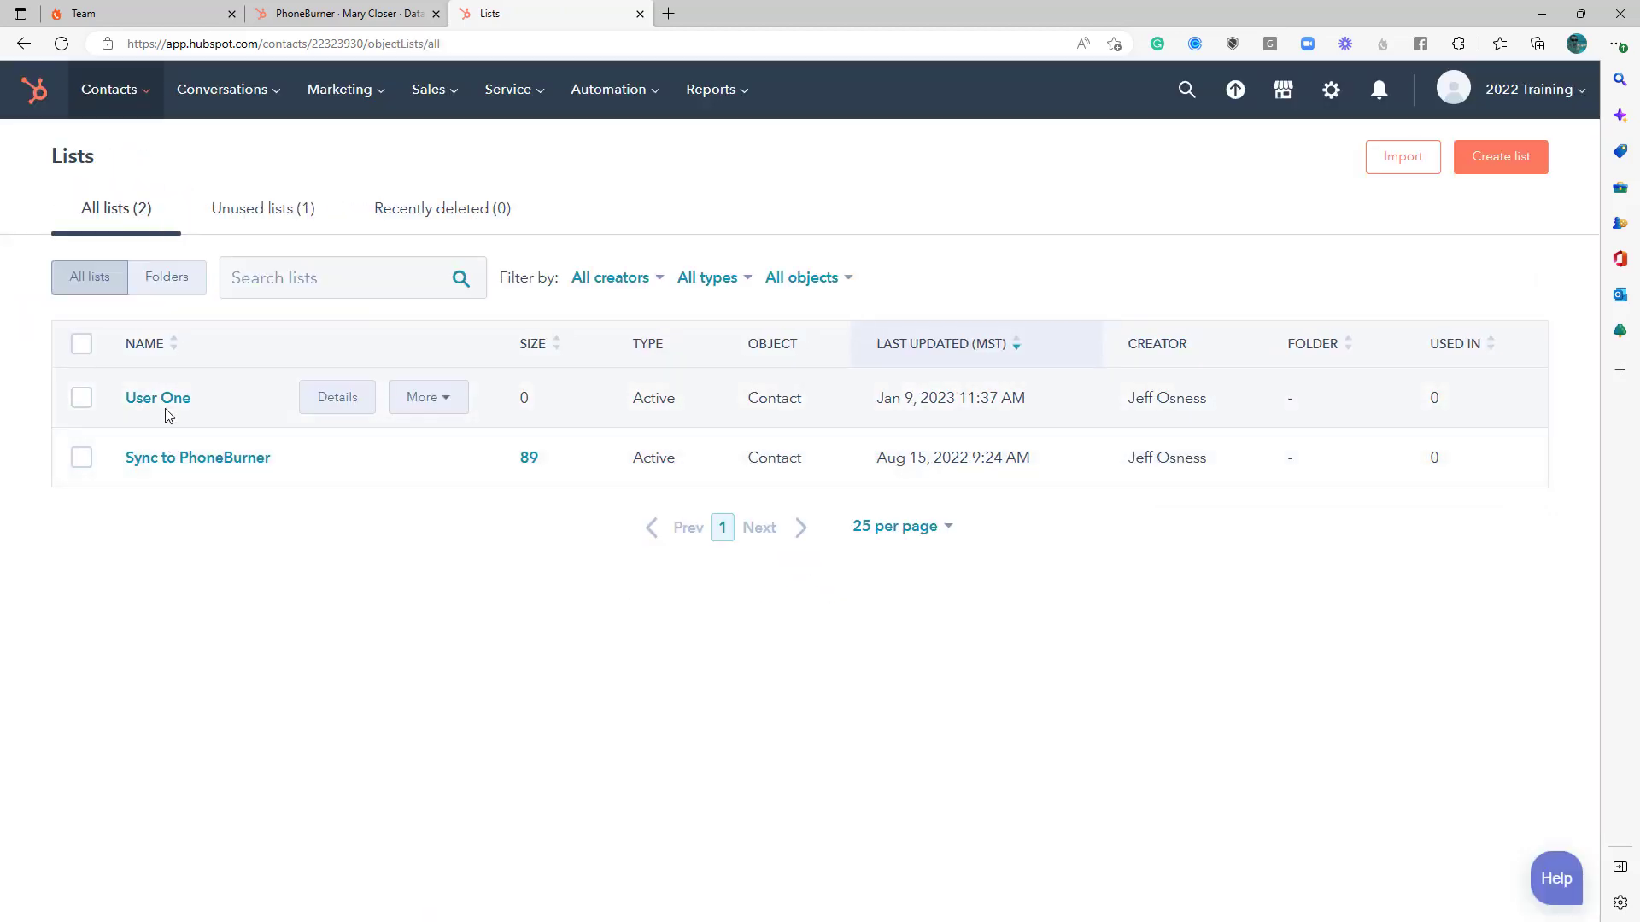
pyautogui.click(349, 22)
# Step: Refresh the lists and apply User One as the filter for contacts syncing to PhoneBurner
pyautogui.click(1460, 275)
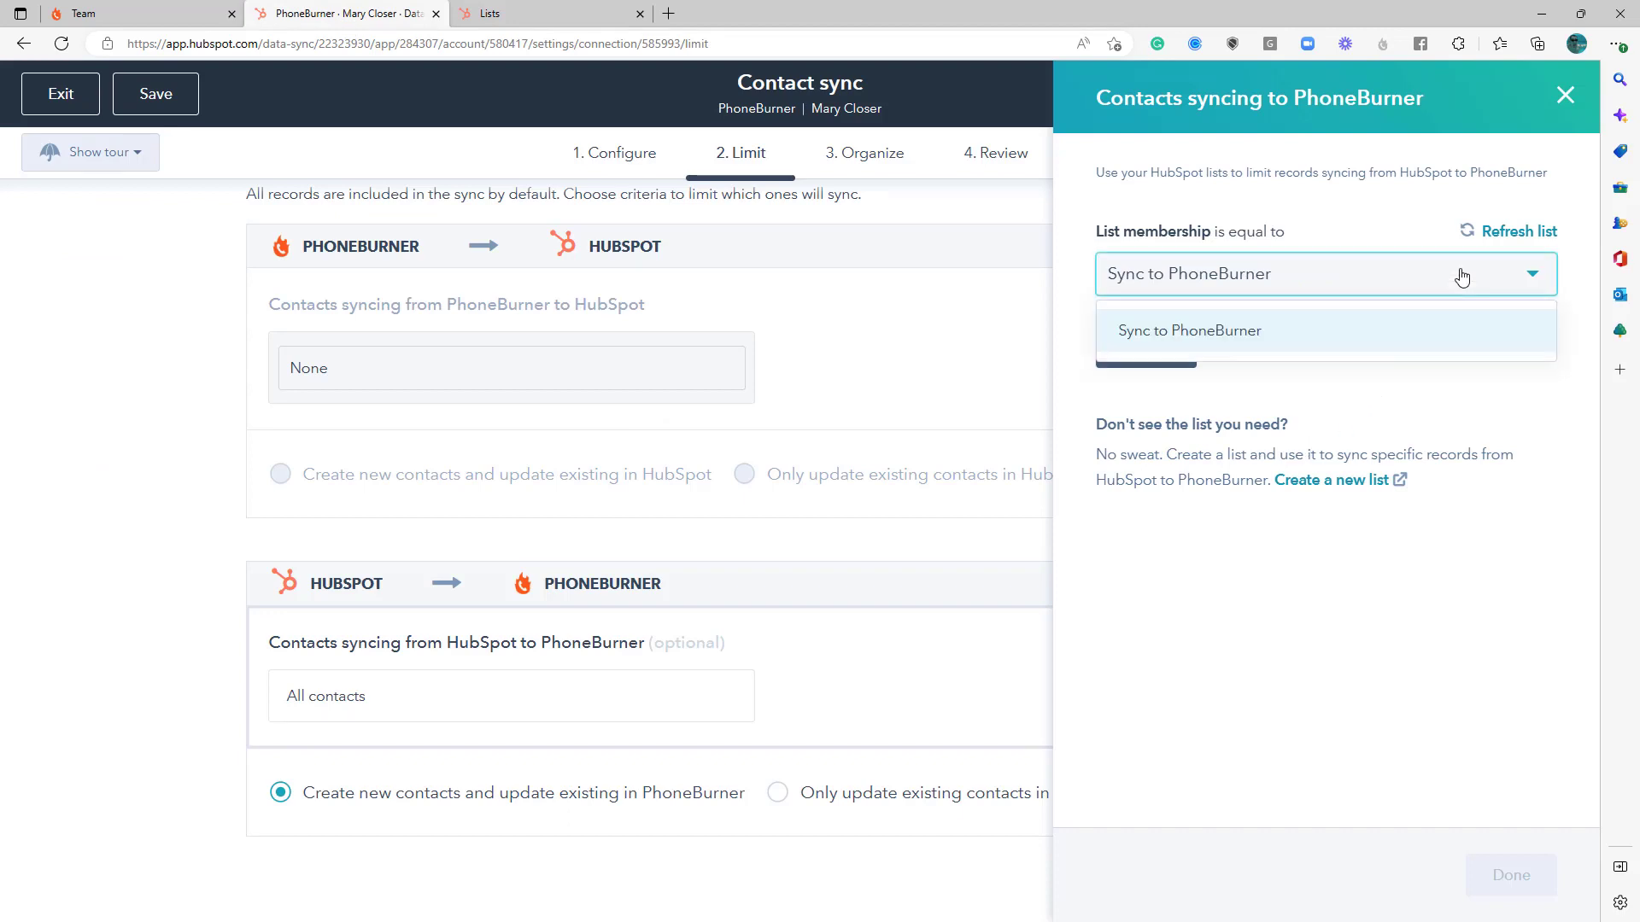
pyautogui.click(1503, 232)
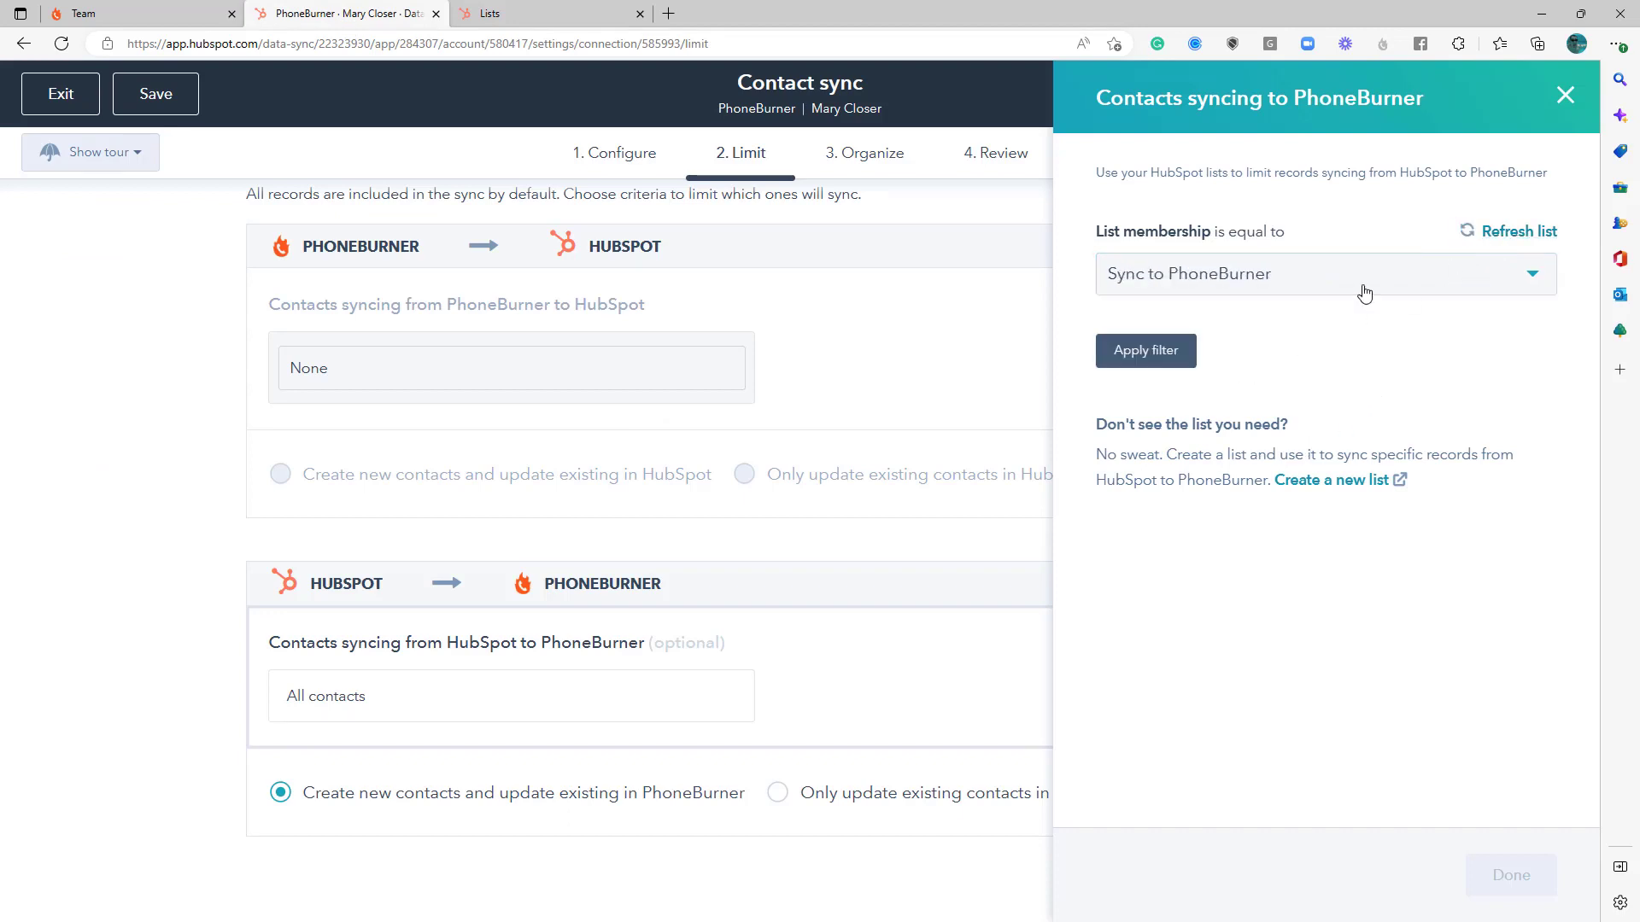
pyautogui.click(1361, 285)
pyautogui.click(1261, 372)
pyautogui.click(1166, 359)
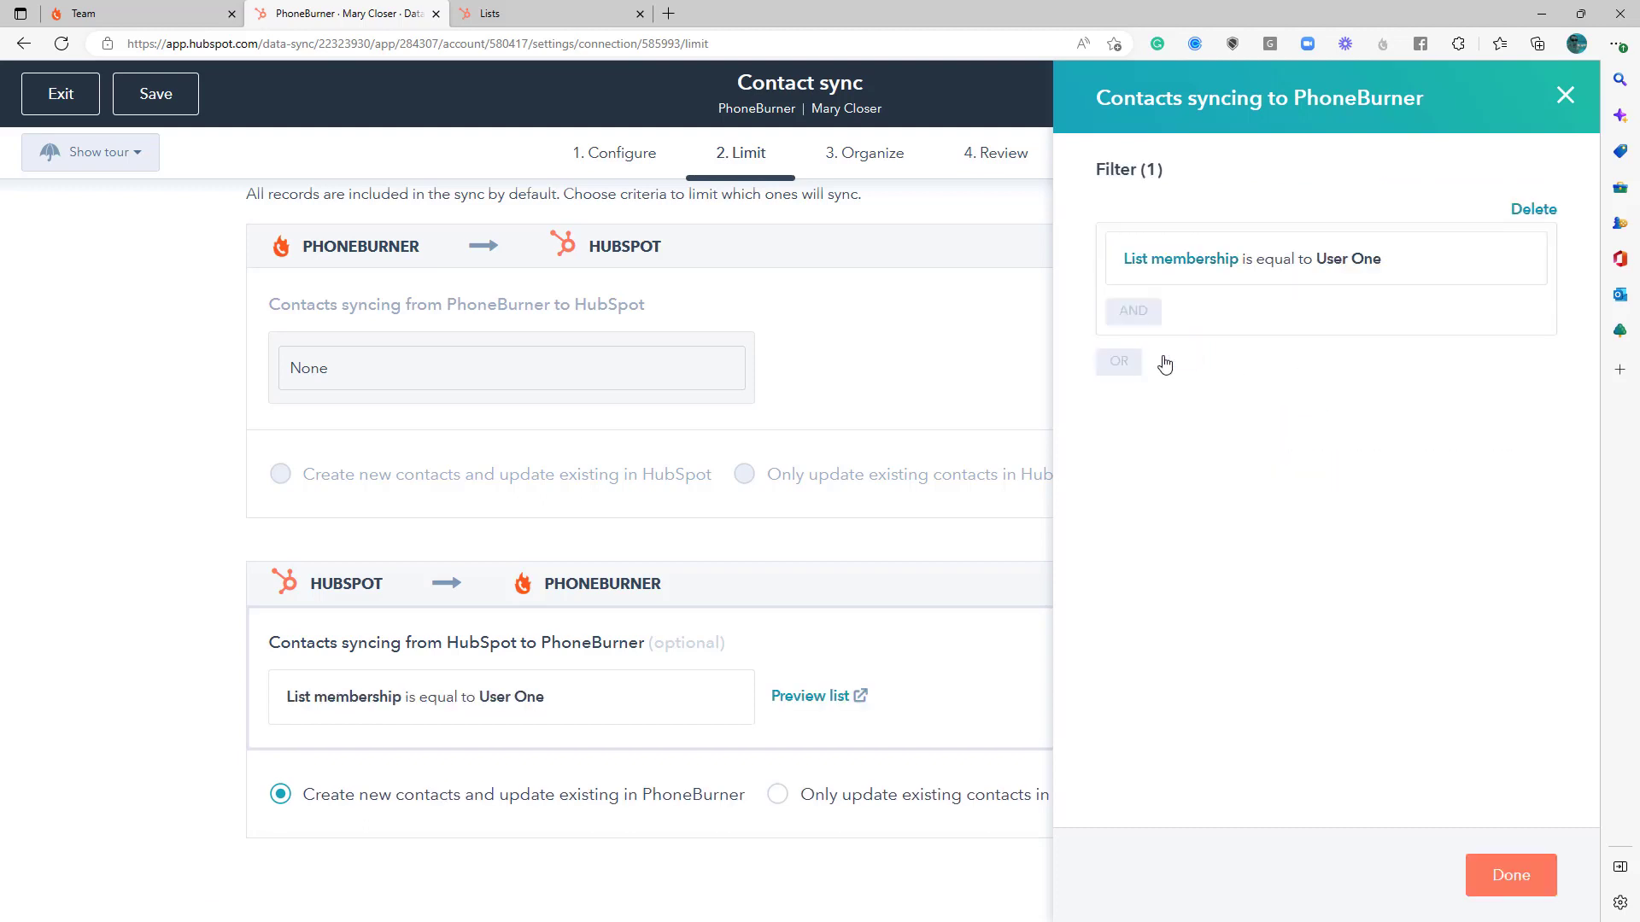
pyautogui.click(1505, 873)
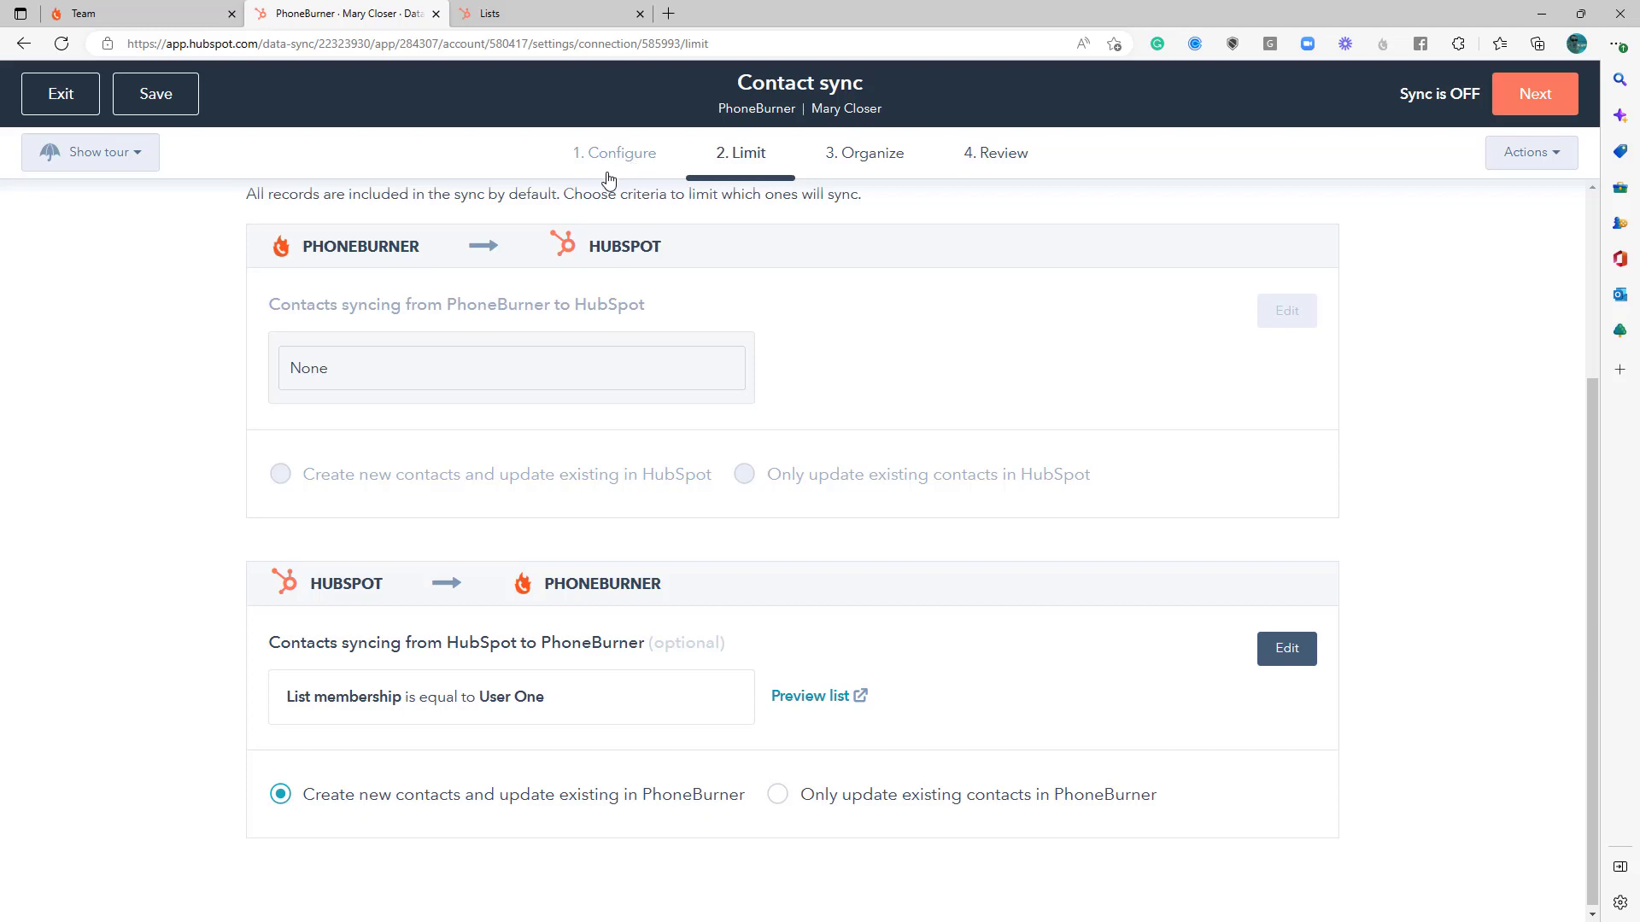
# Step: Advance through Organize to Review and save the contact sync, turning it on
pyautogui.click(1528, 107)
pyautogui.click(1534, 101)
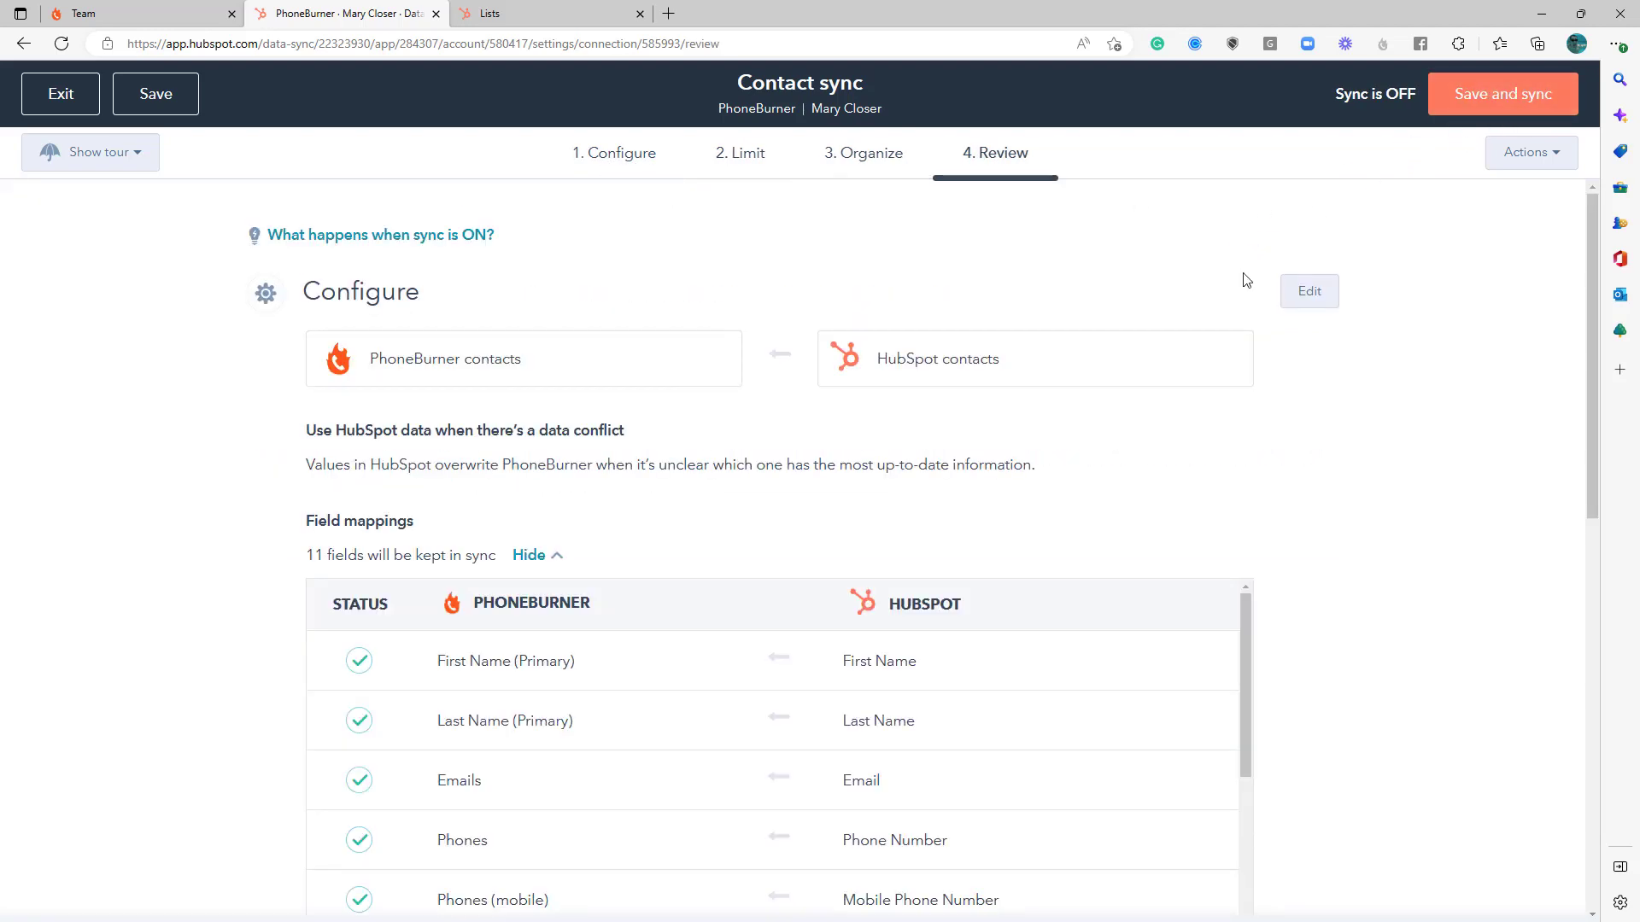
pyautogui.scroll(-4, 1355, 276)
pyautogui.scroll(4, 1355, 277)
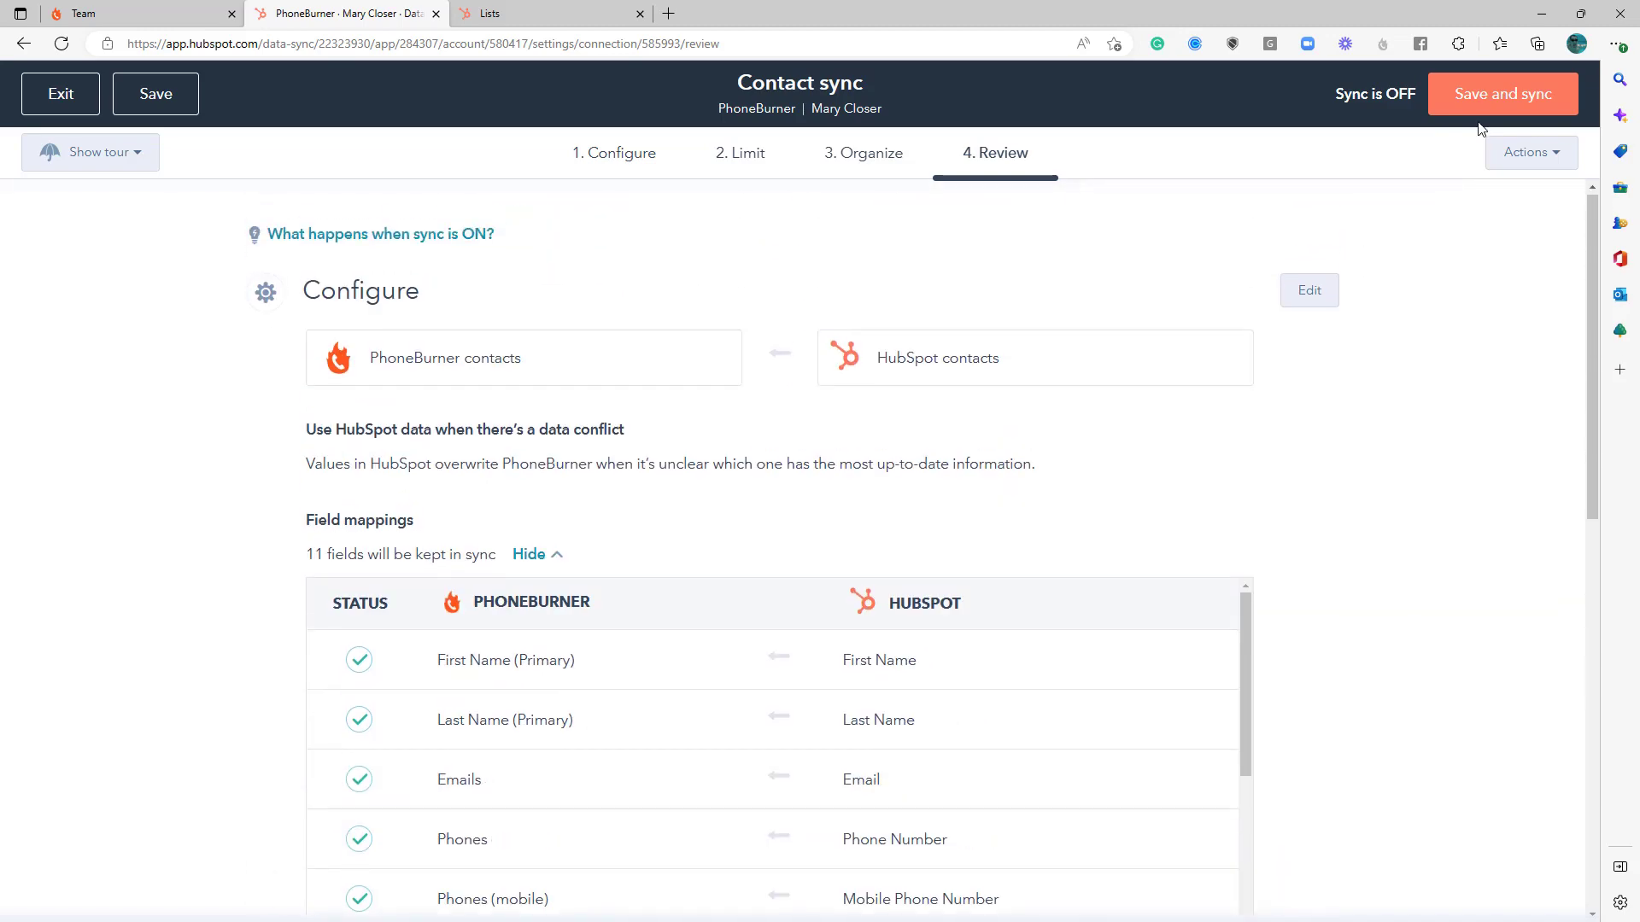
pyautogui.click(1487, 101)
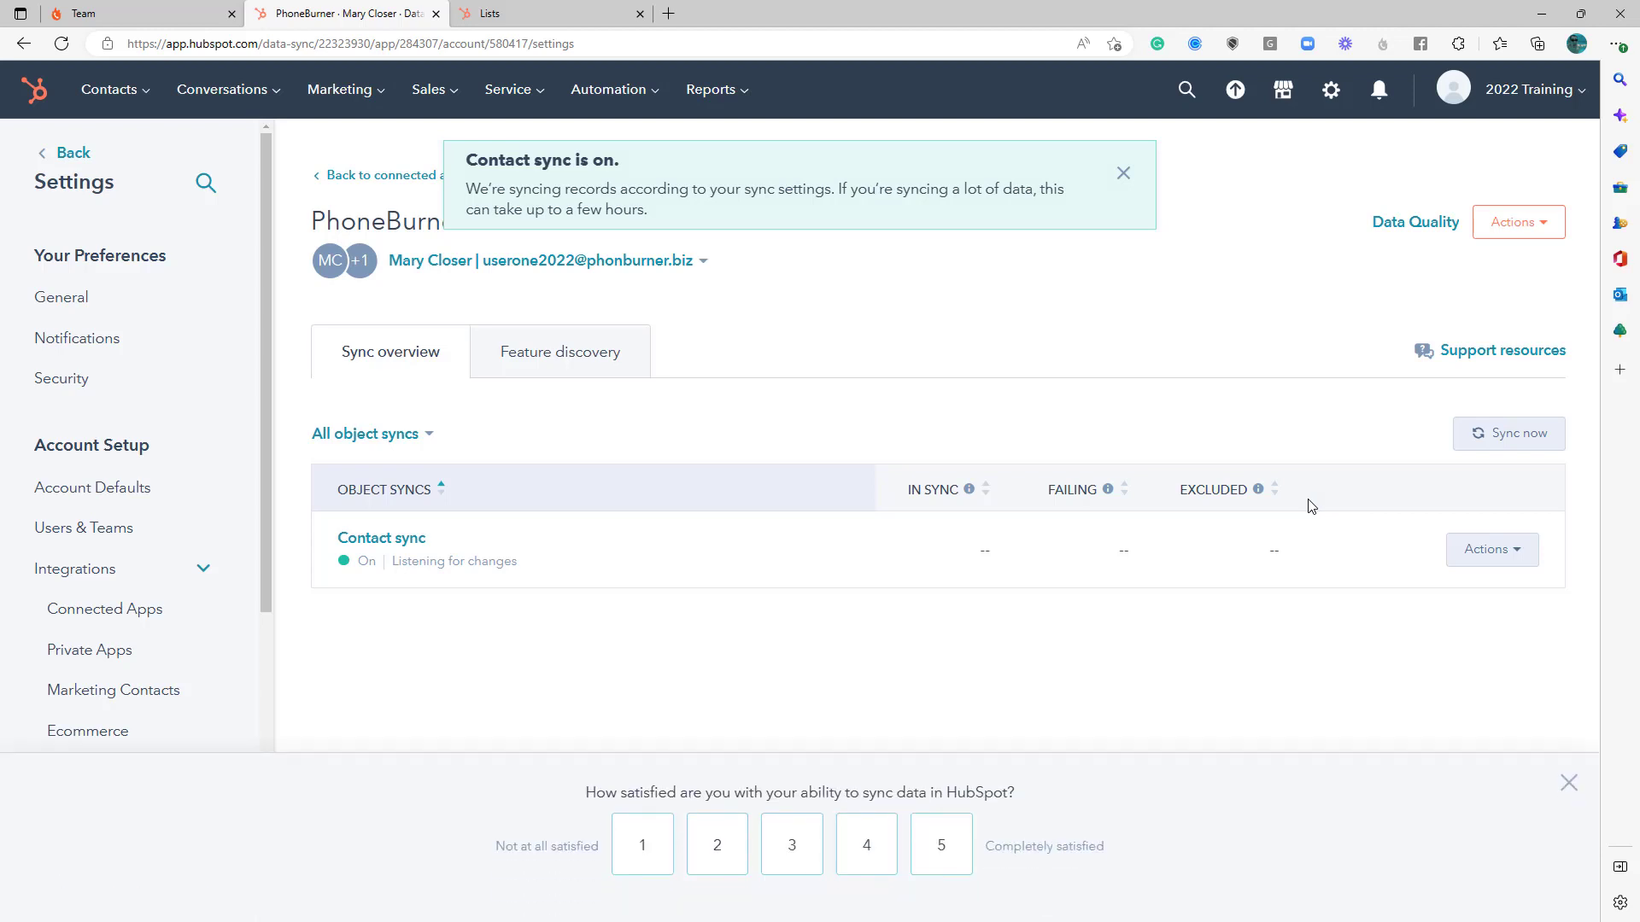
# Step: Dismiss the survey and select two unassigned contacts in the Contacts list
pyautogui.click(1568, 784)
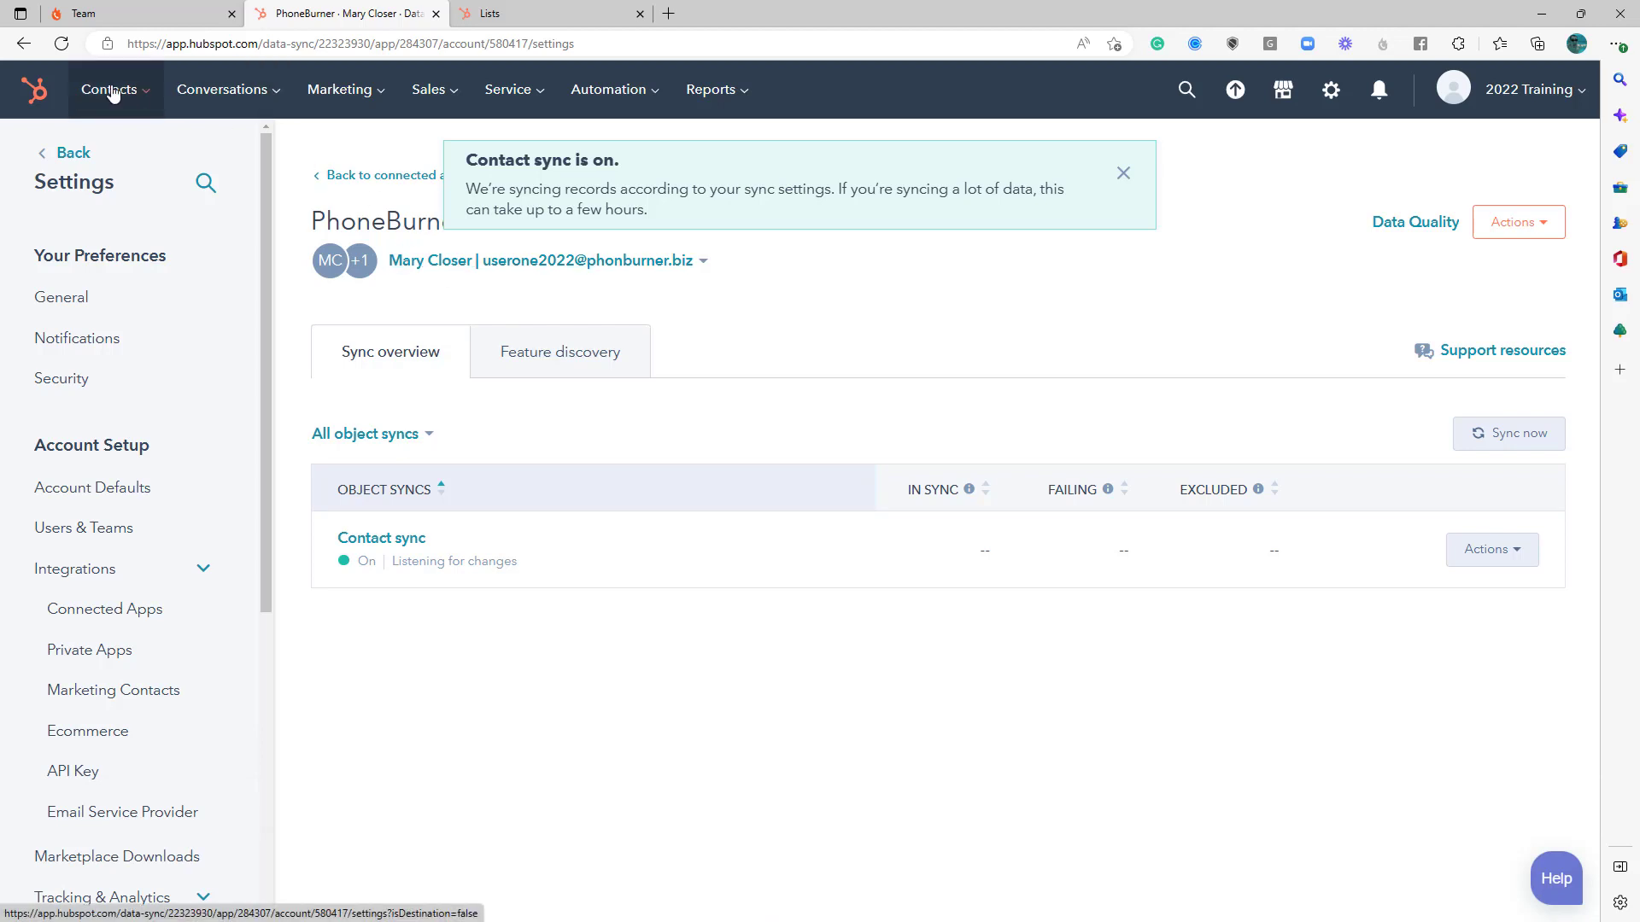
pyautogui.moveTo(112, 94)
pyautogui.click(147, 160)
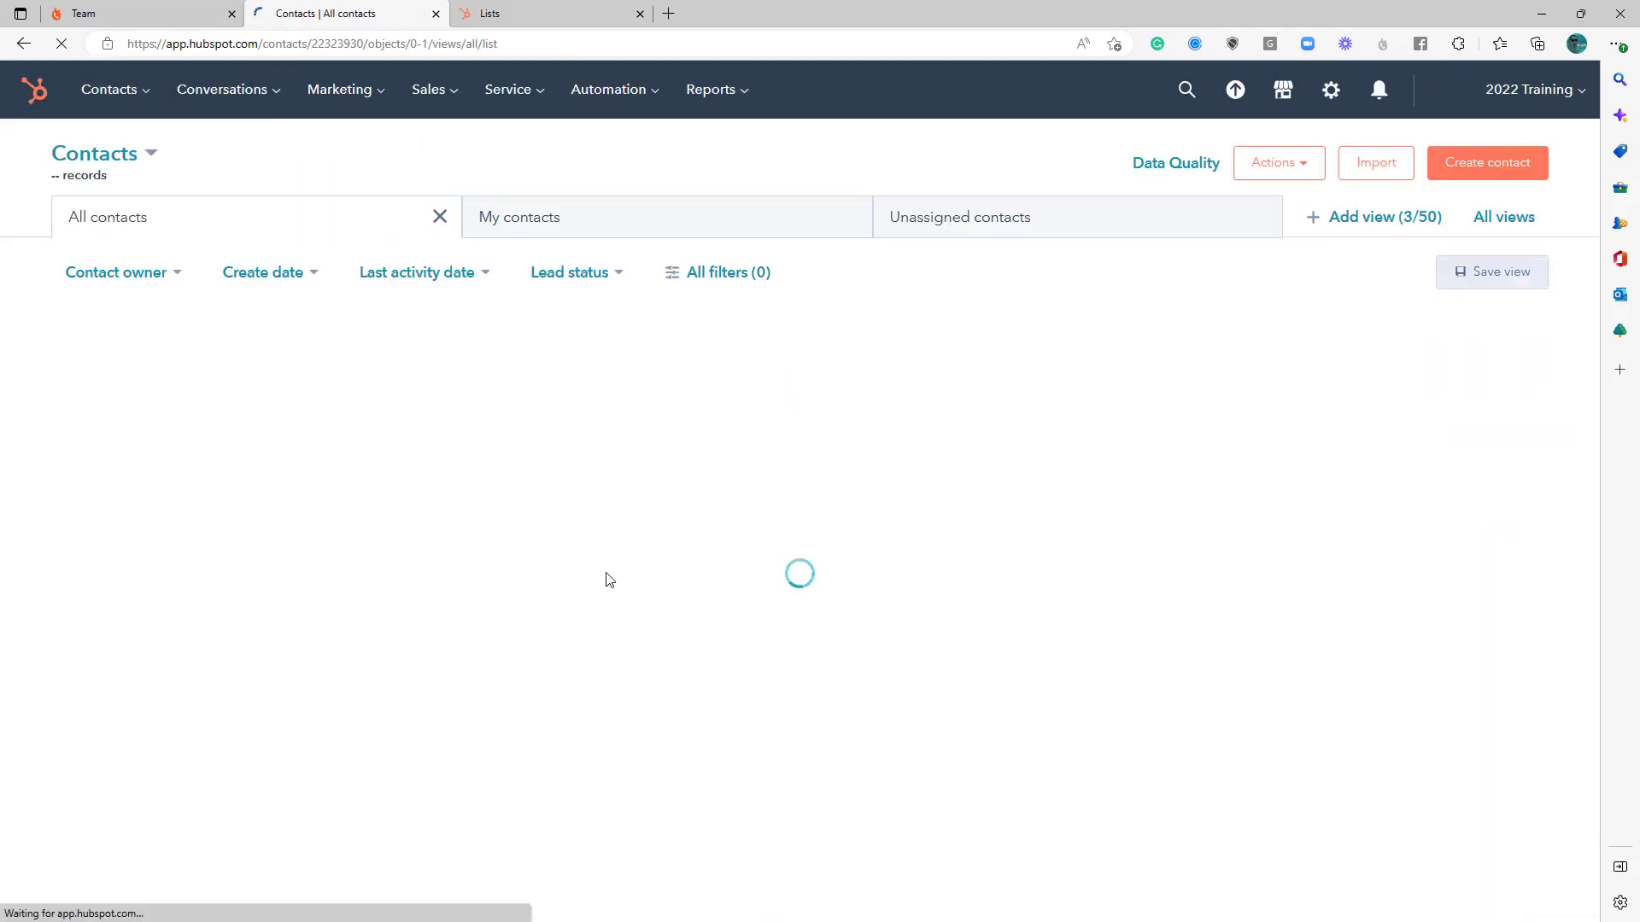
pyautogui.scroll(-3, 256, 636)
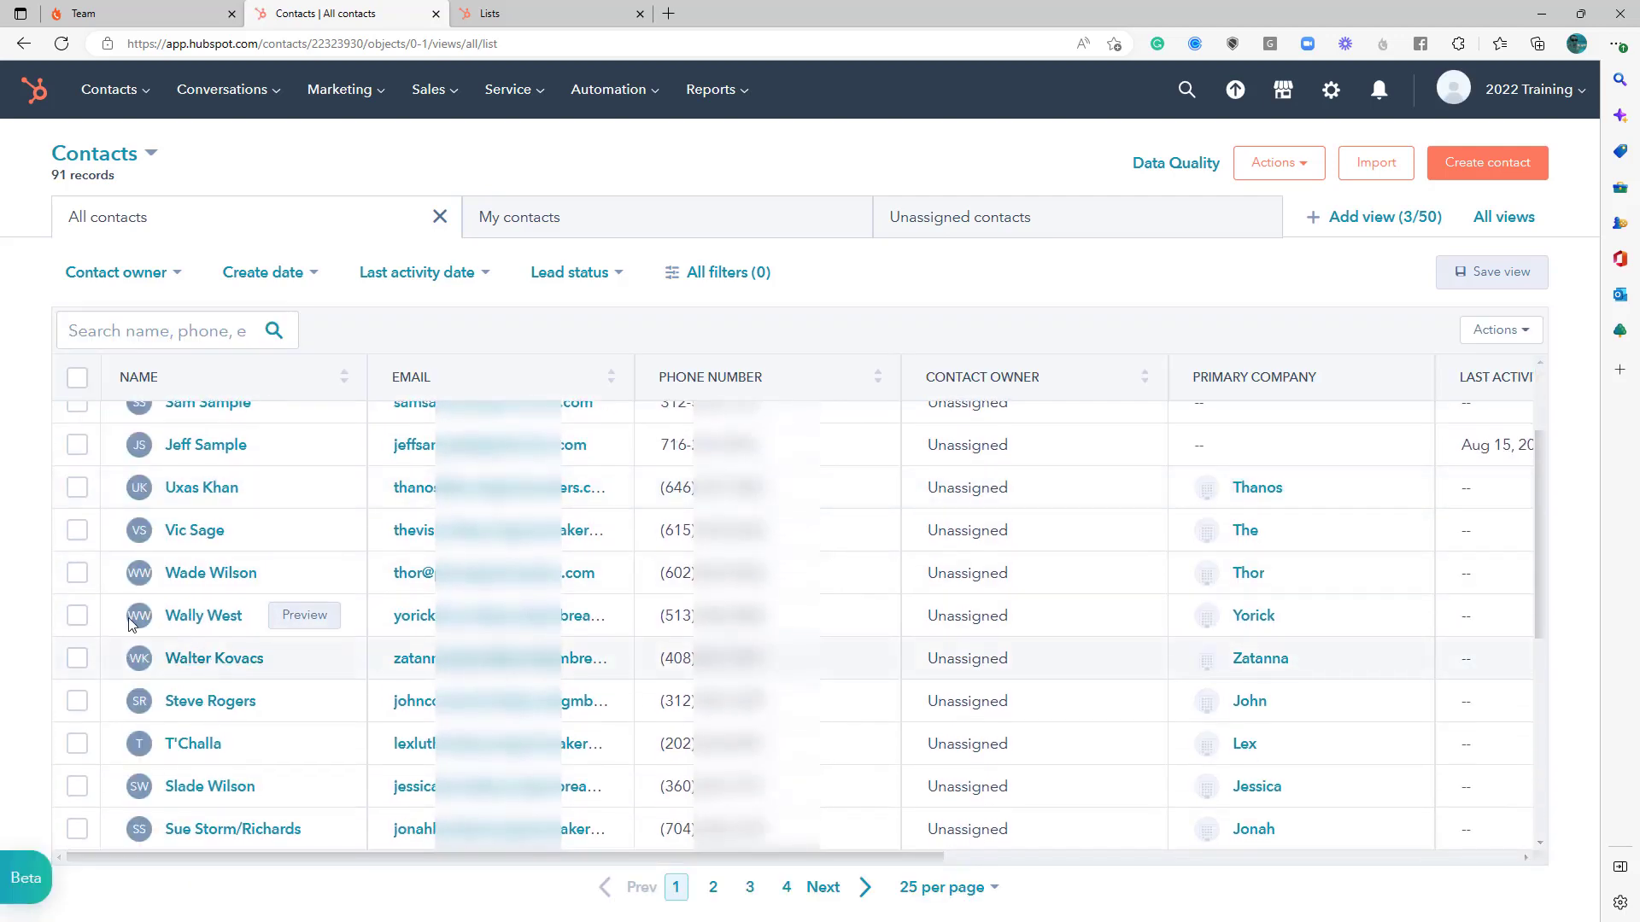
pyautogui.click(77, 615)
pyautogui.click(77, 573)
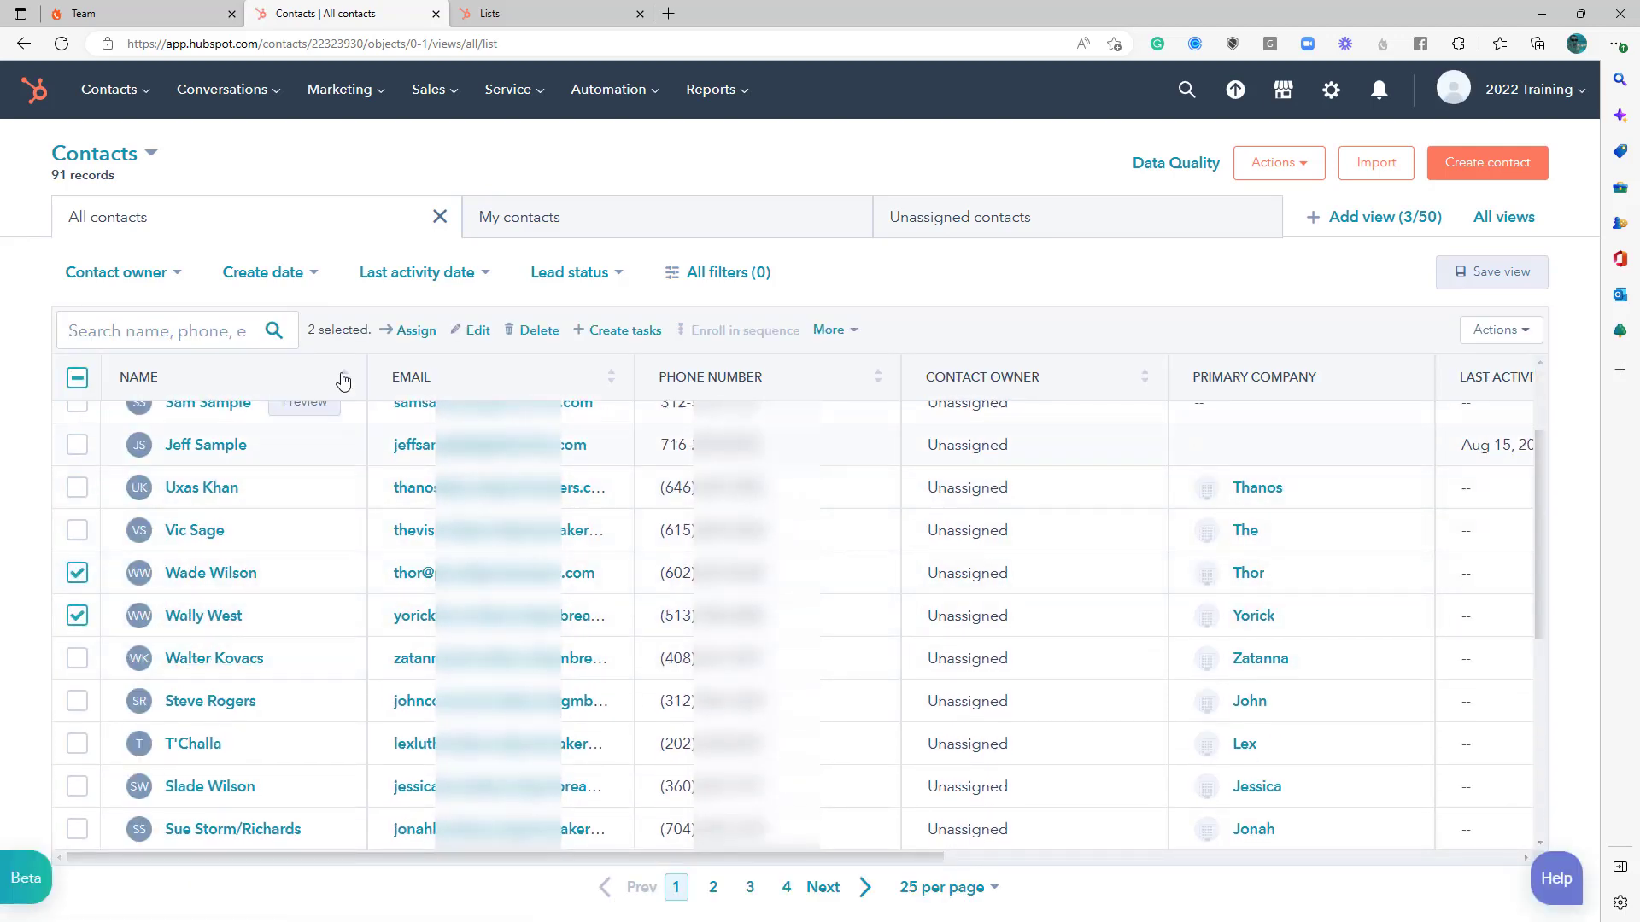
# Step: Assign Caller One as contact owner of both selected contacts
pyautogui.click(411, 331)
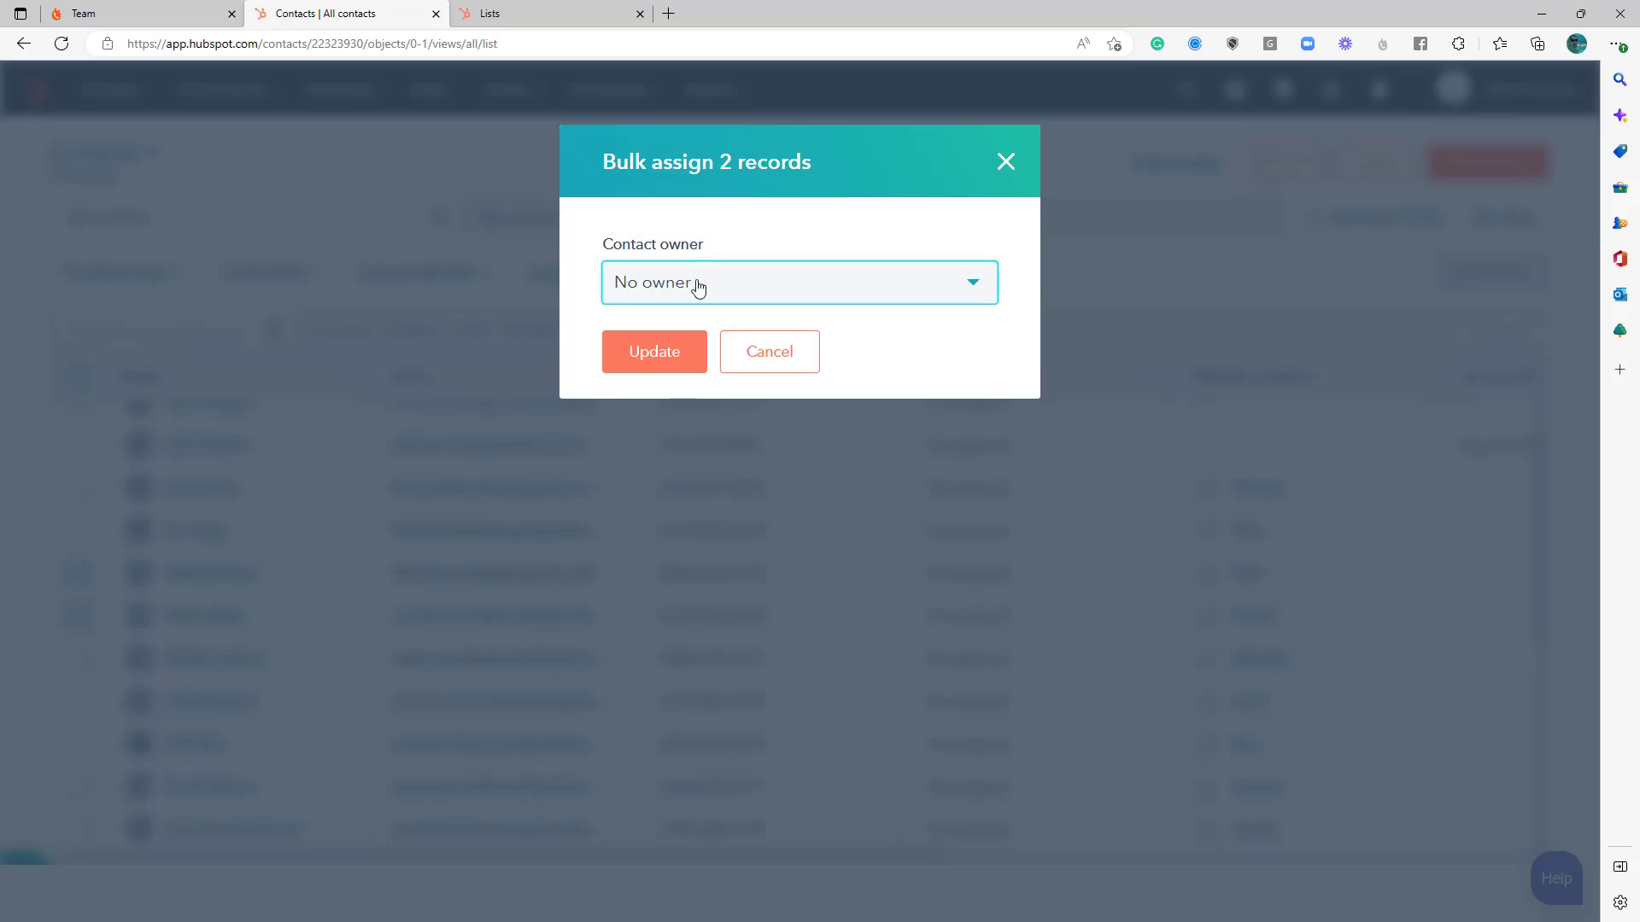
pyautogui.click(698, 286)
pyautogui.scroll(-2, 697, 521)
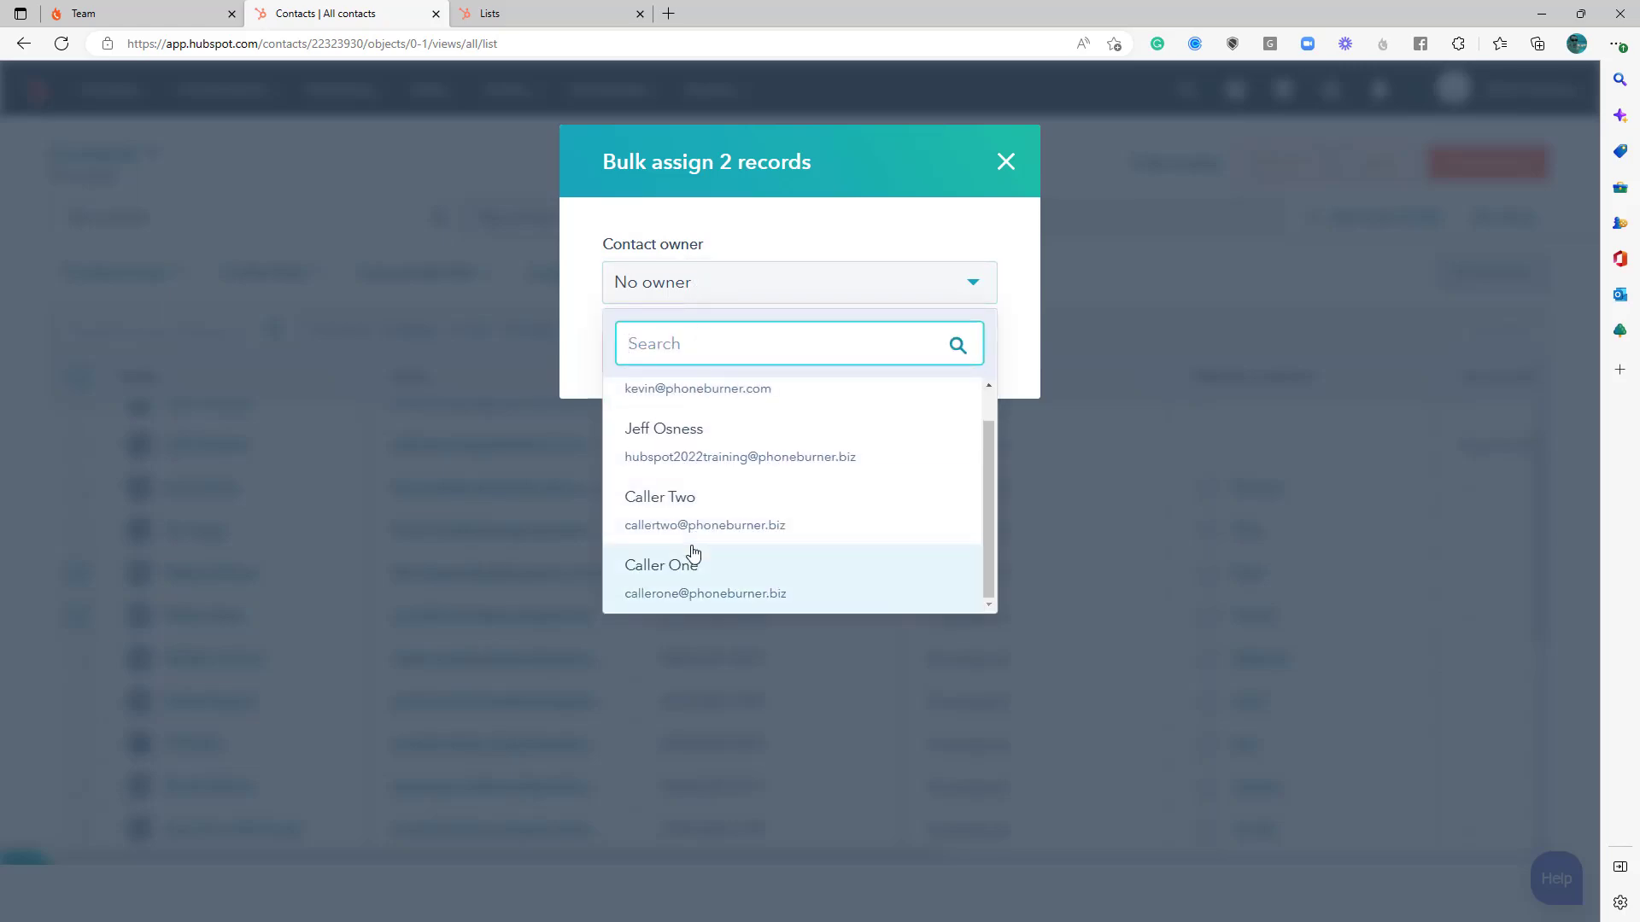
pyautogui.click(691, 555)
pyautogui.click(651, 363)
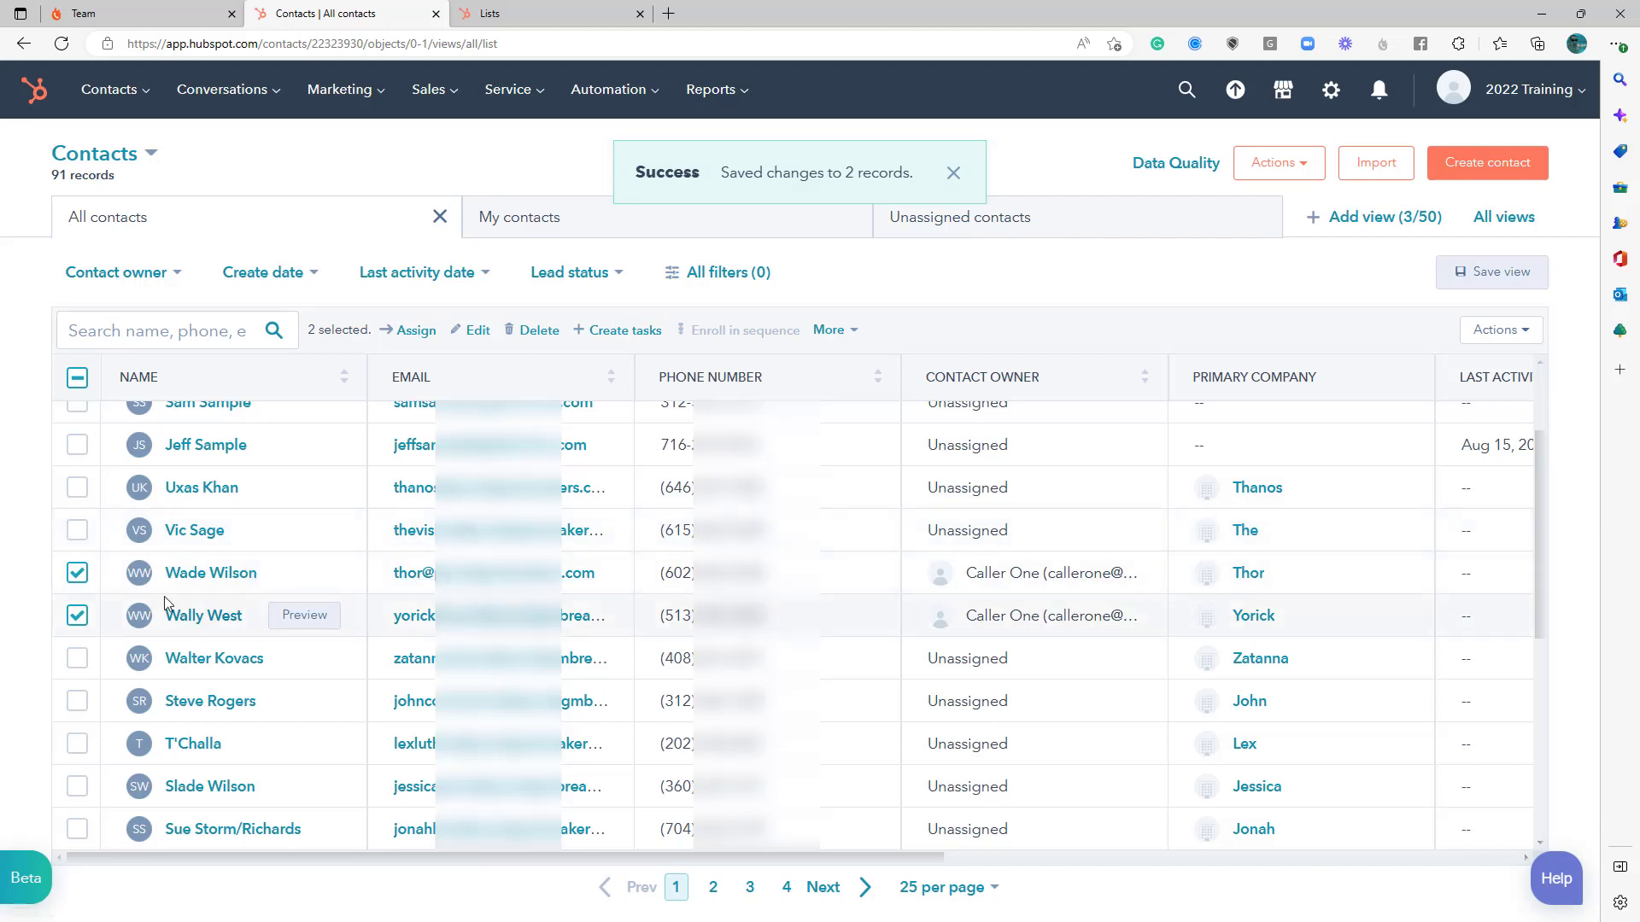
pyautogui.click(149, 17)
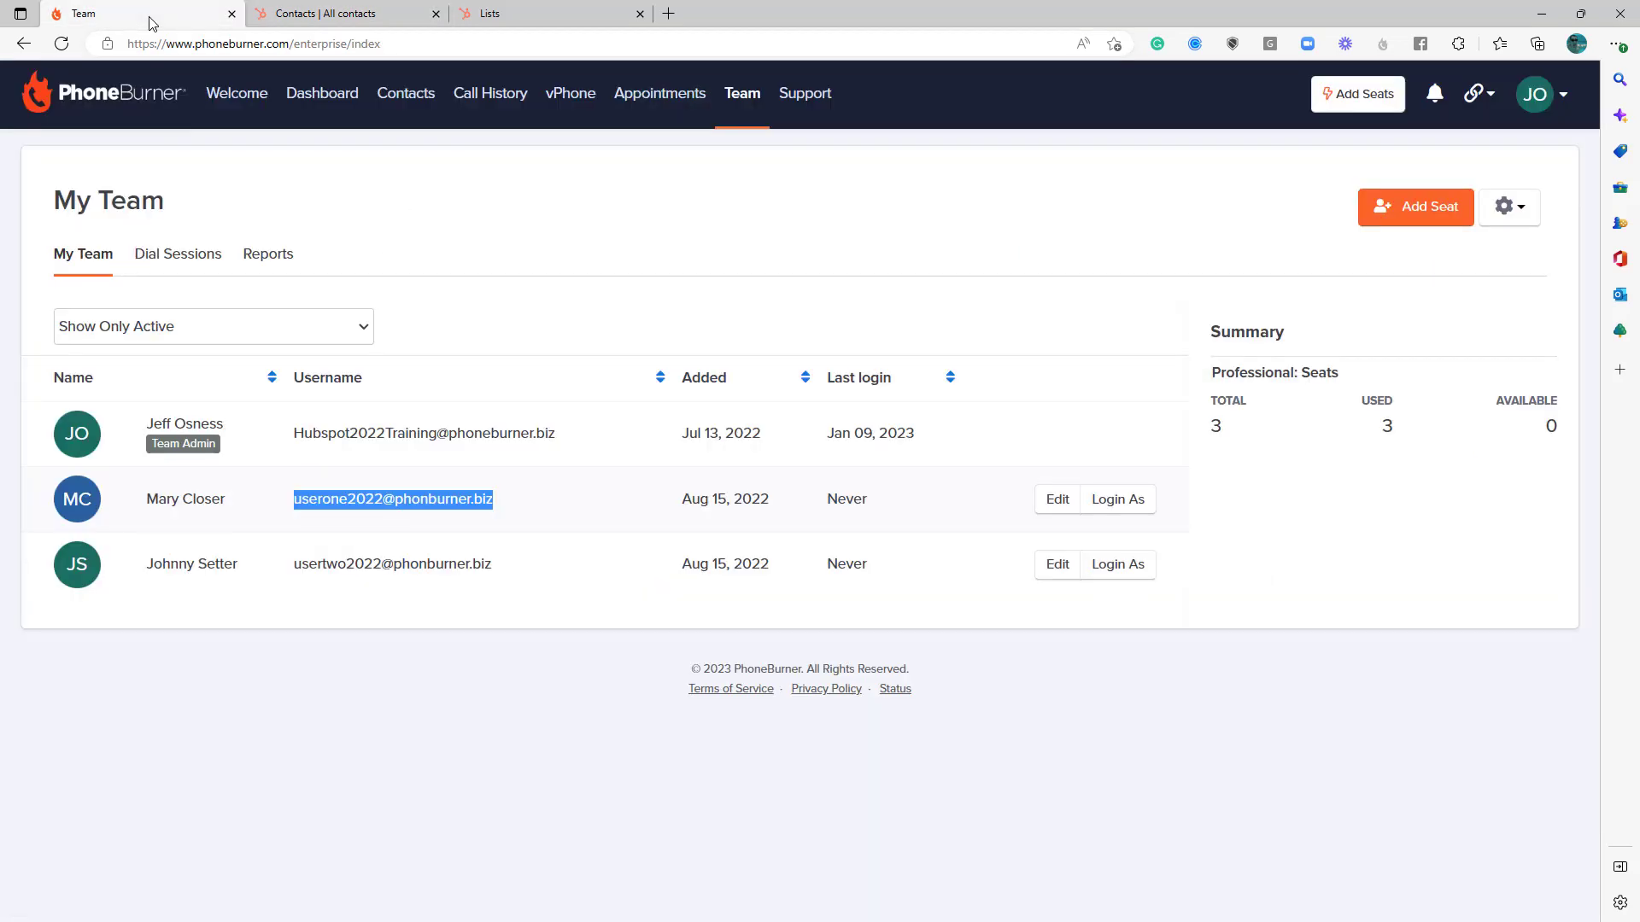
pyautogui.click(248, 531)
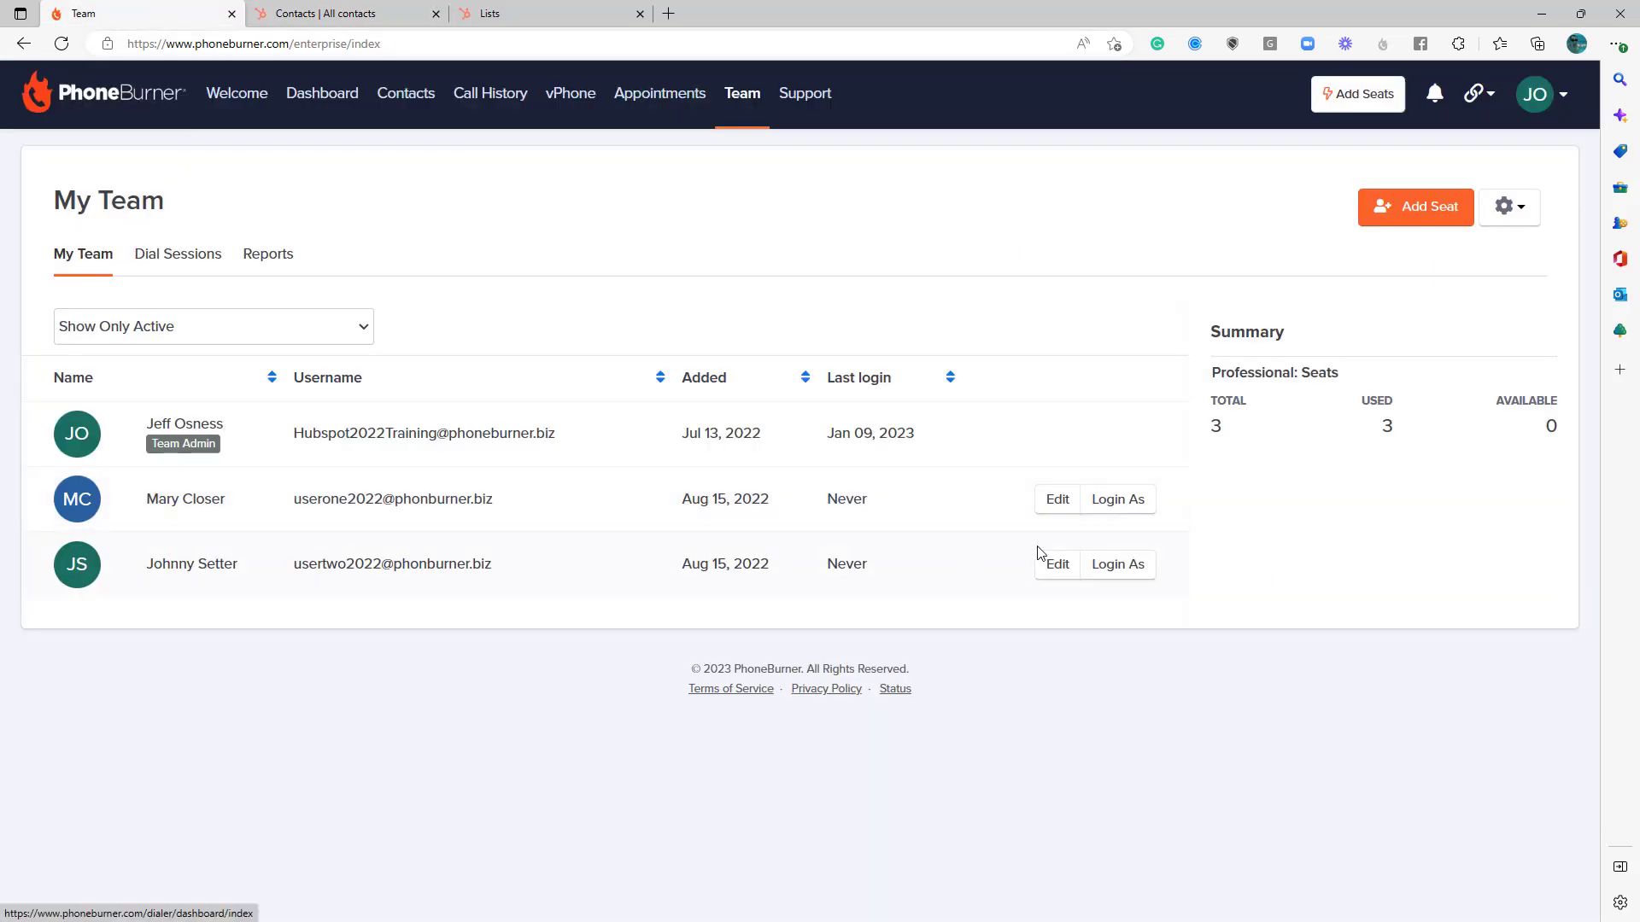
pyautogui.click(1119, 499)
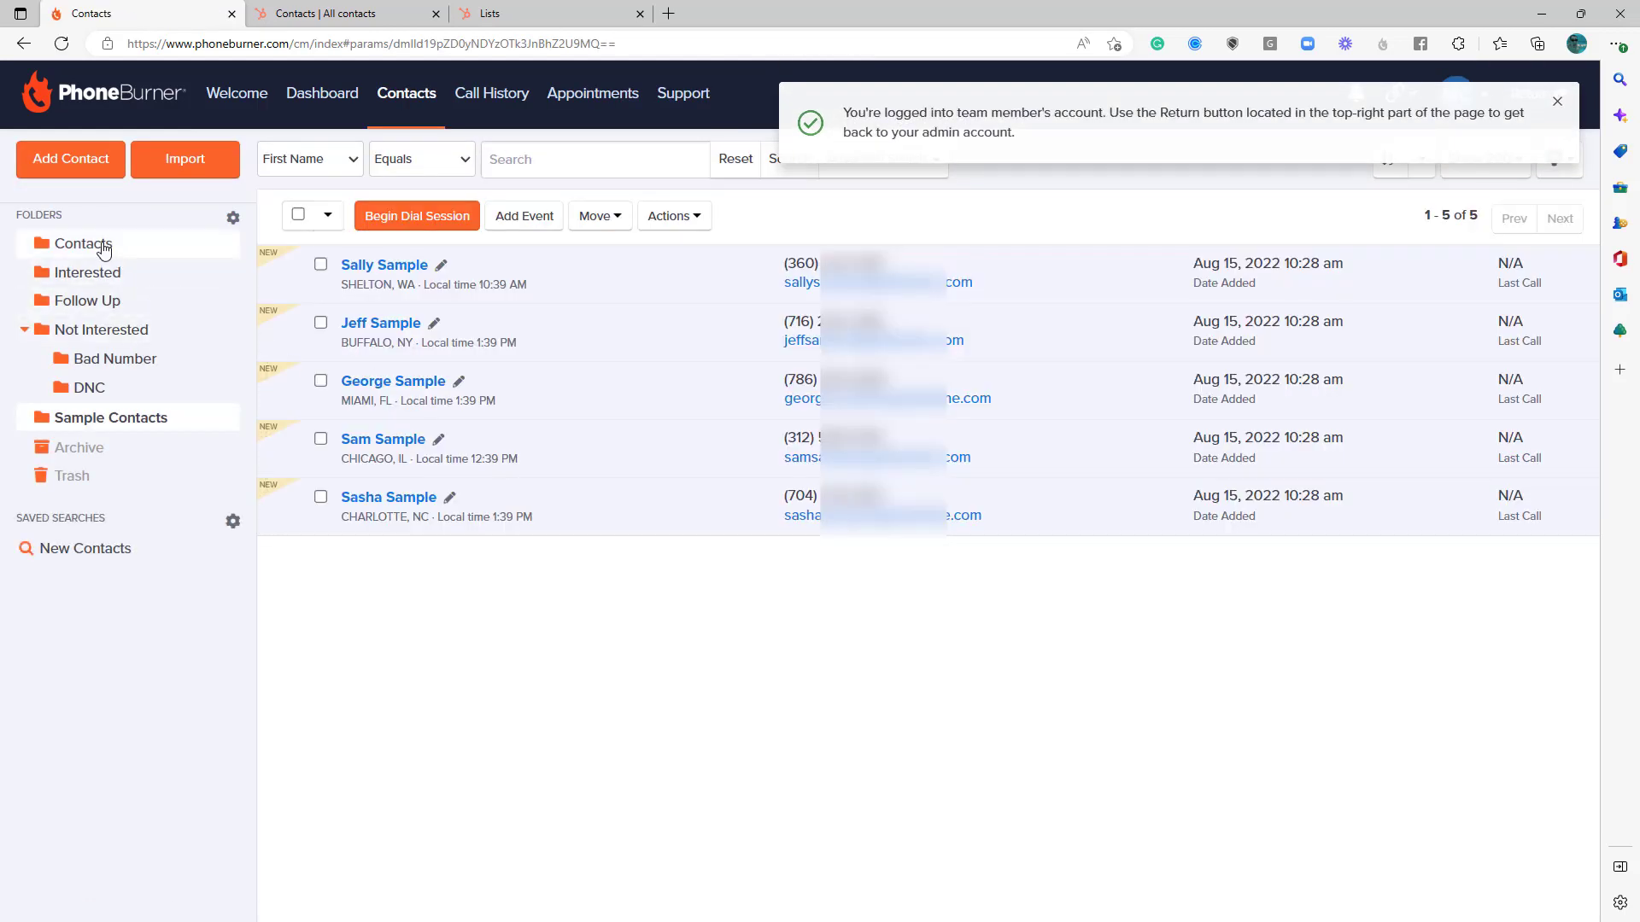
pyautogui.click(103, 246)
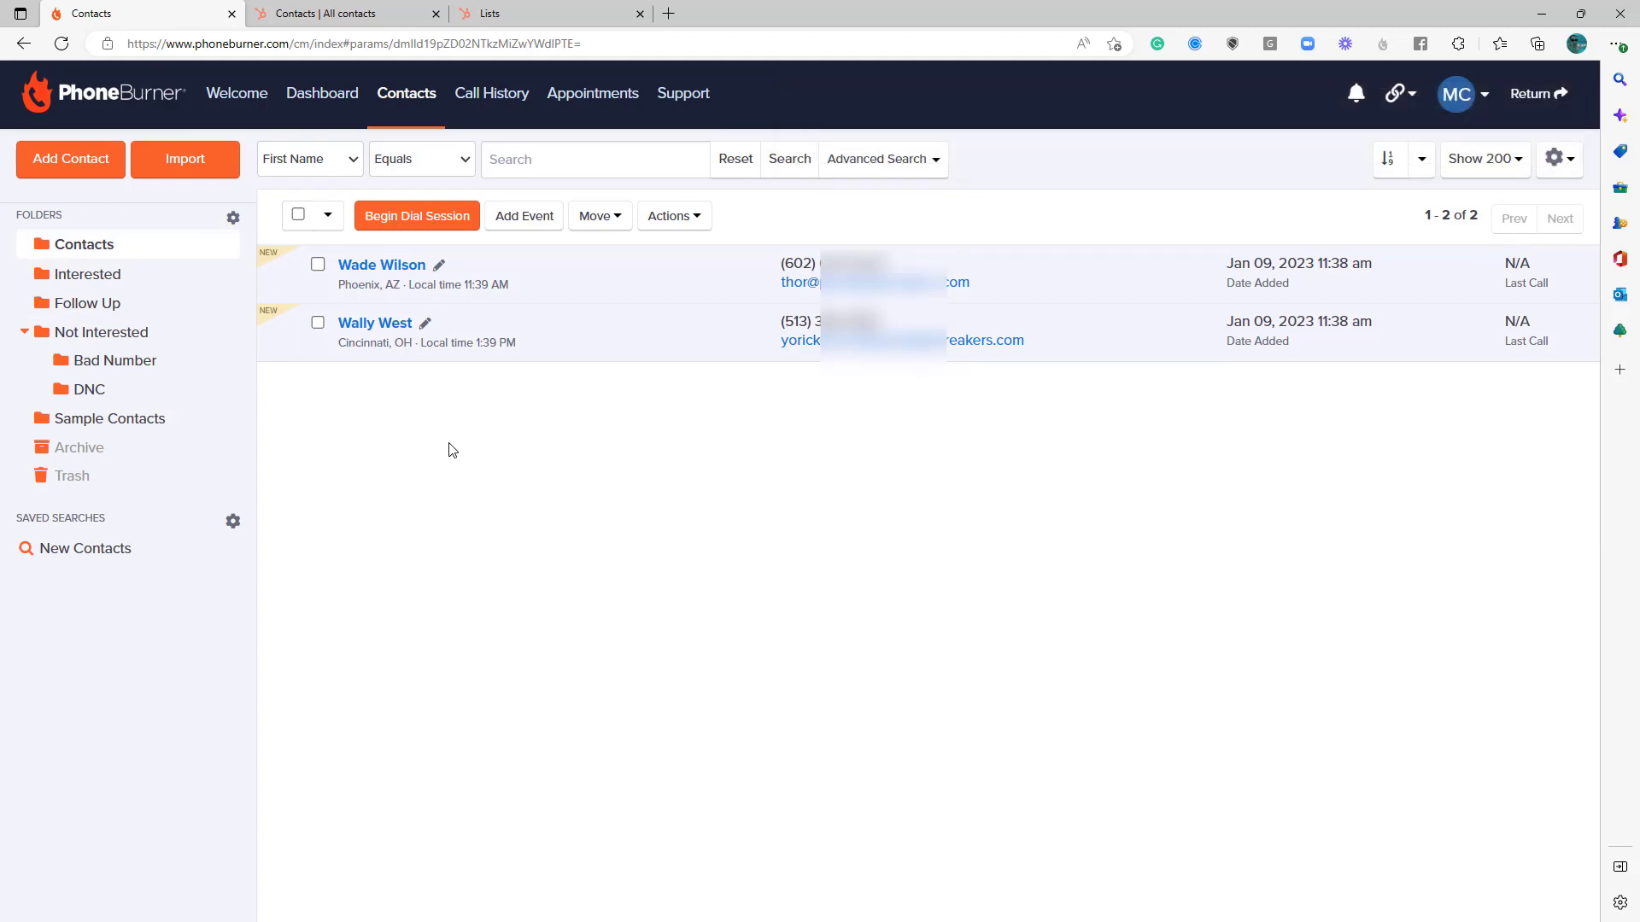
pyautogui.click(1534, 94)
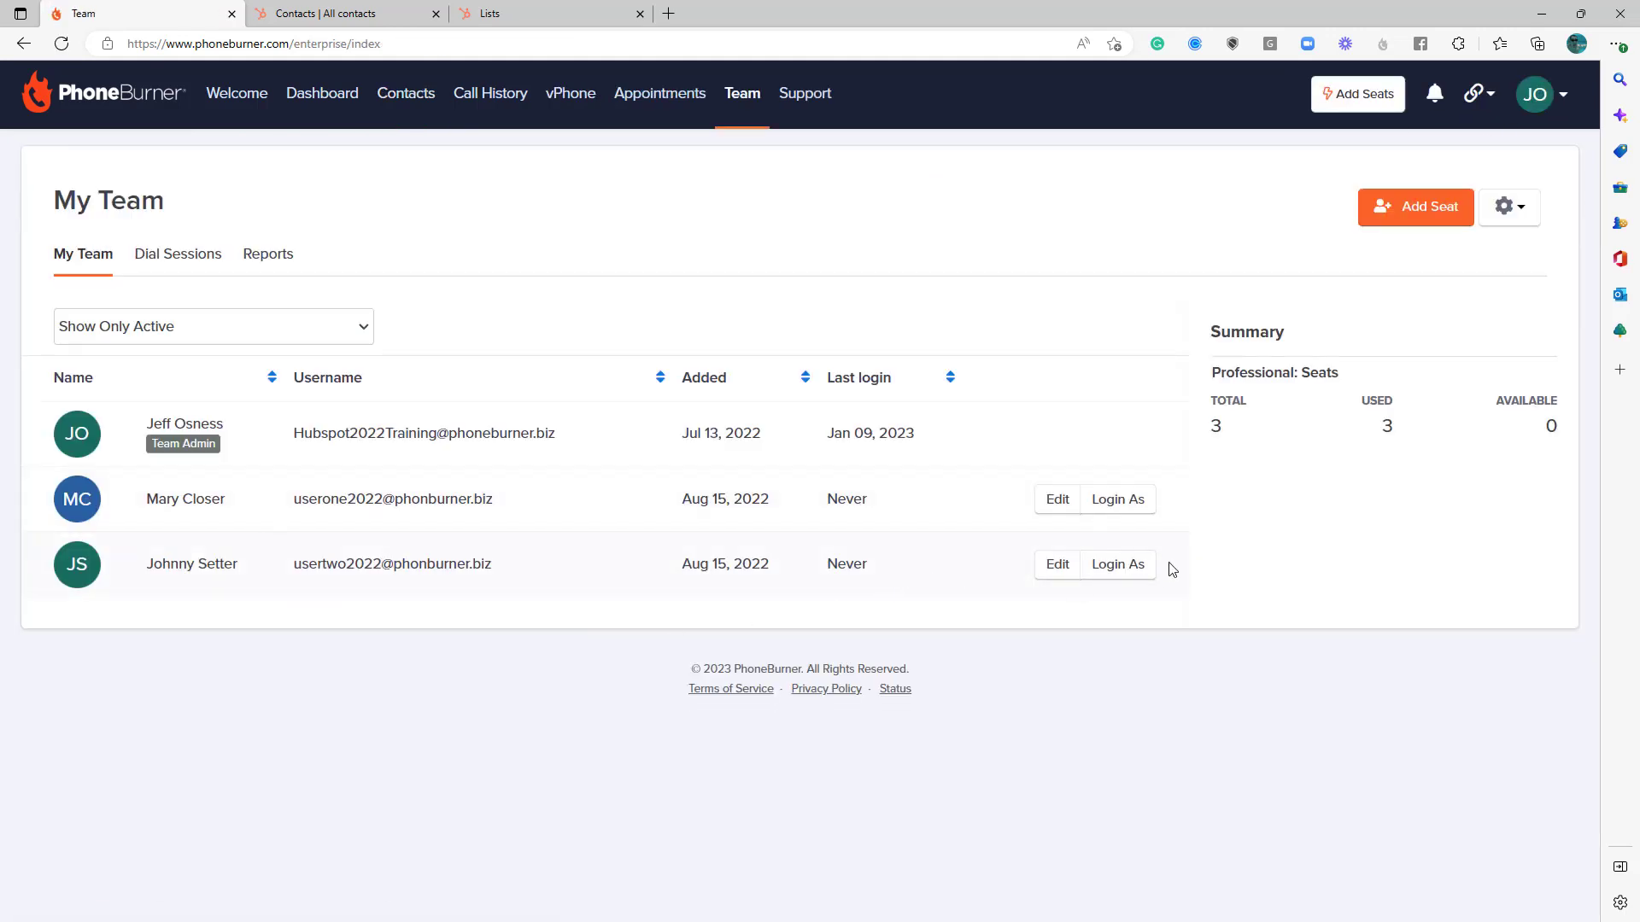
pyautogui.click(1107, 567)
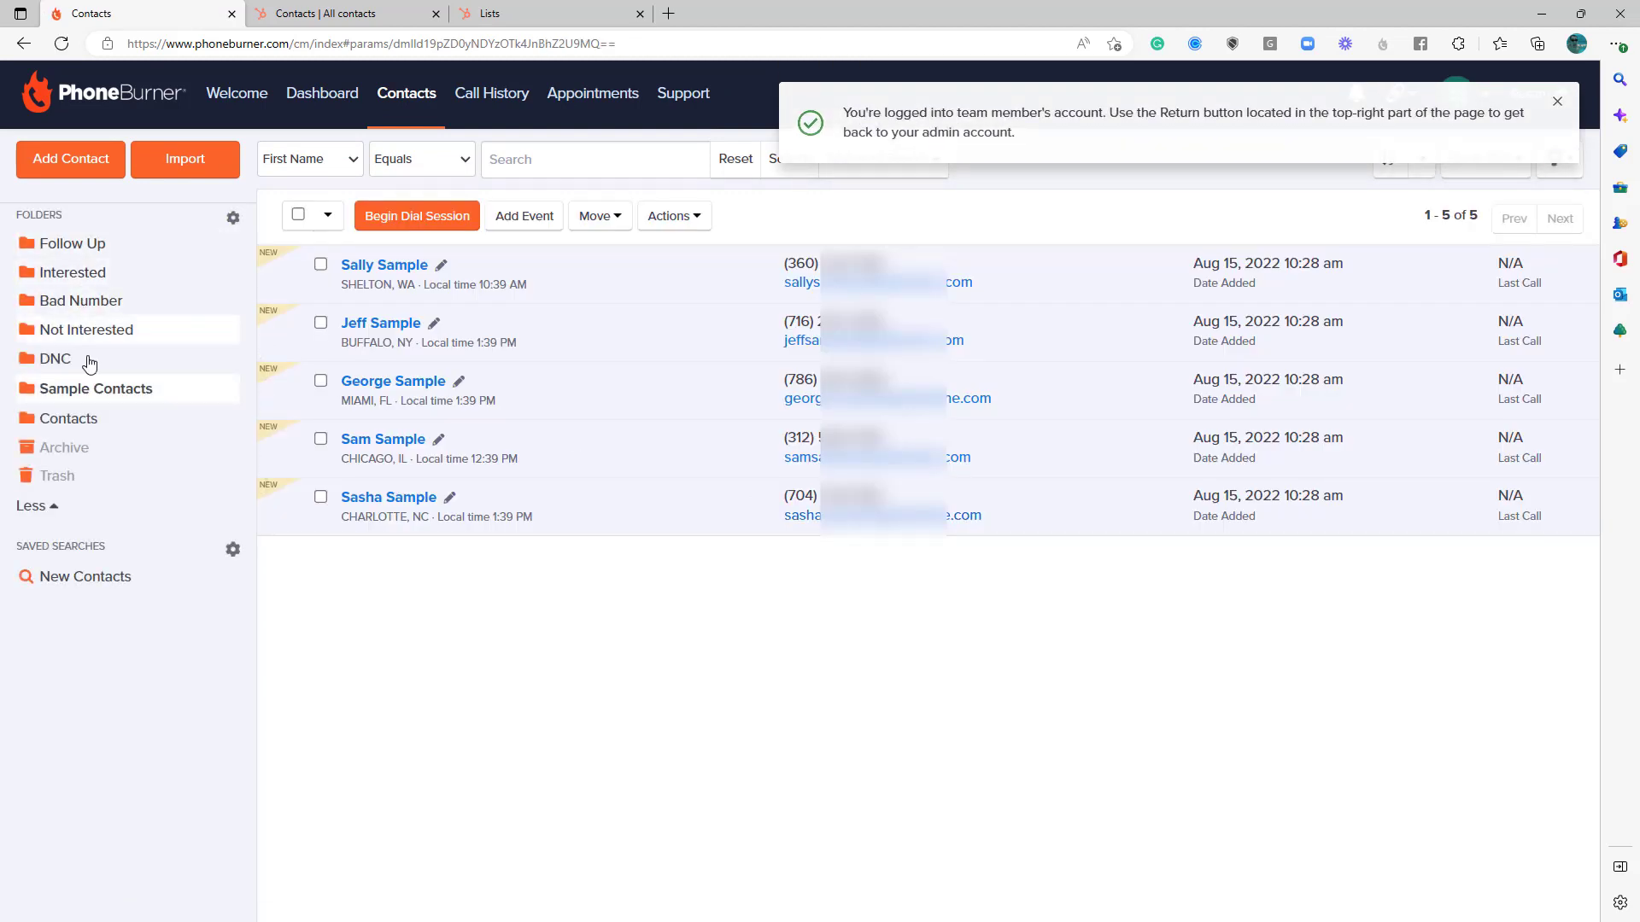
pyautogui.click(73, 418)
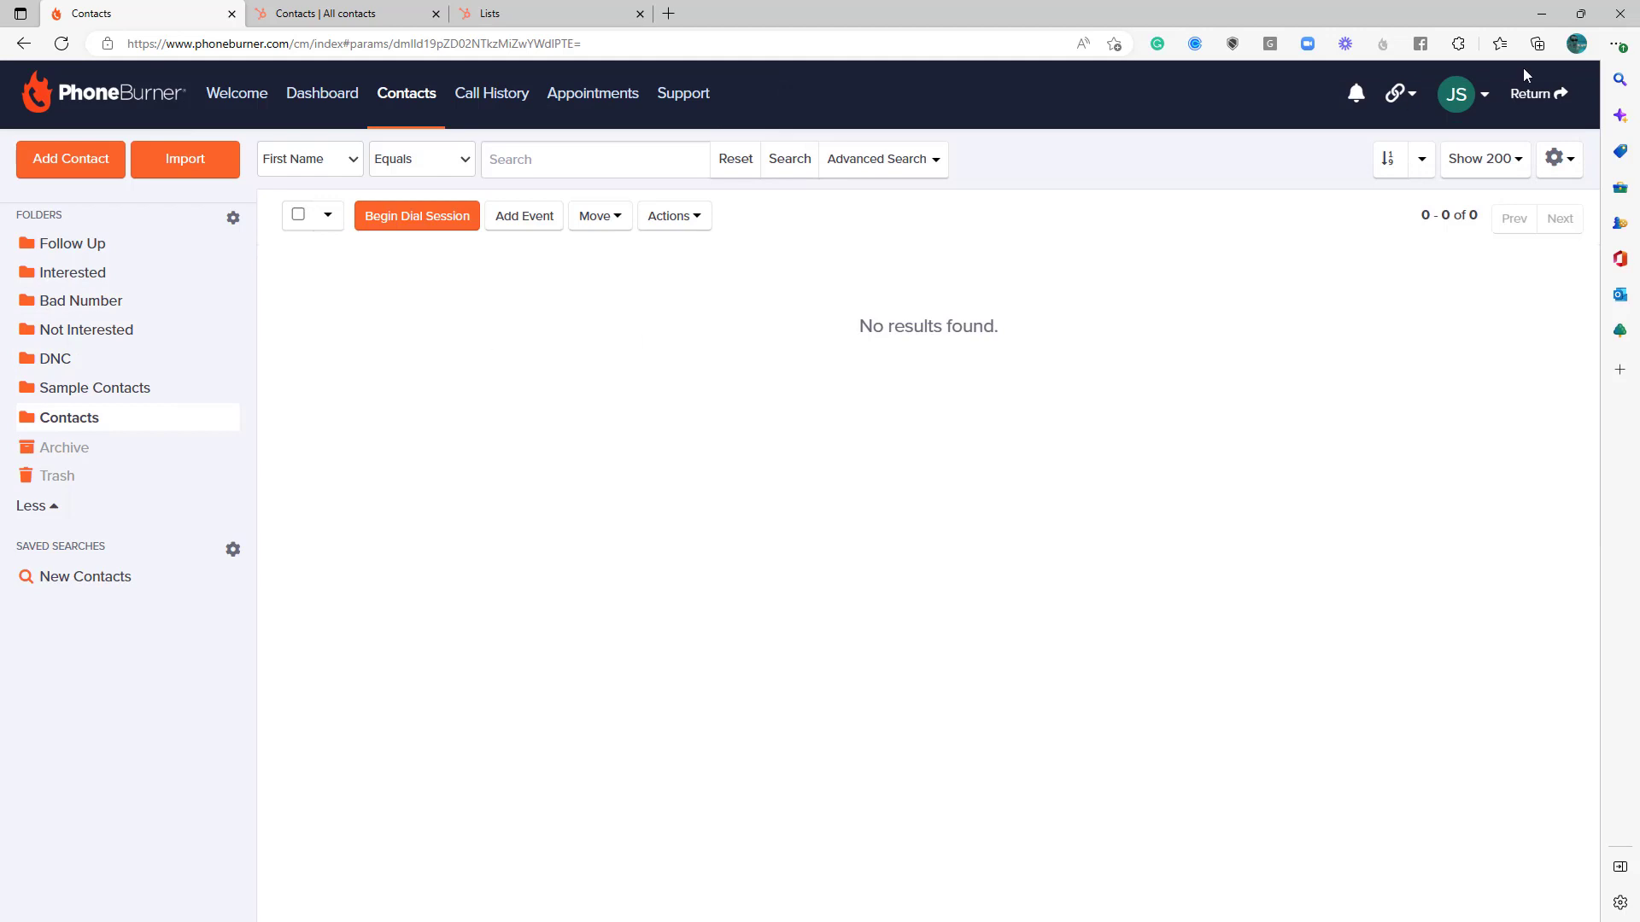
pyautogui.click(1534, 93)
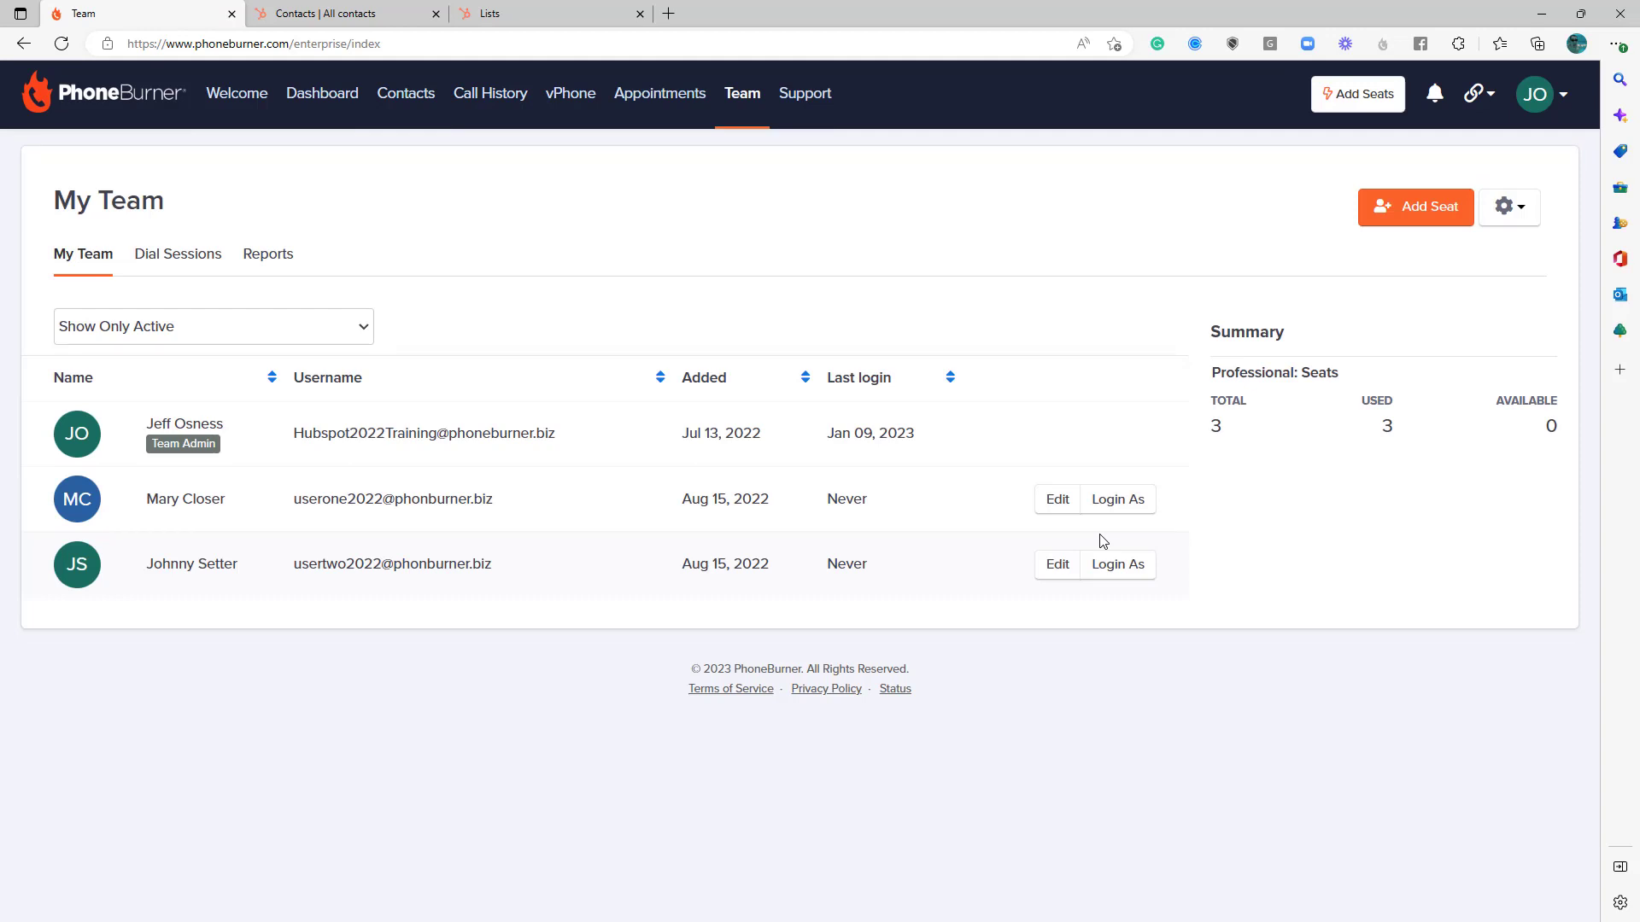
# Step: Open HubSpot's Contacts > Lists overview and reload it for fresh list counts
pyautogui.click(325, 14)
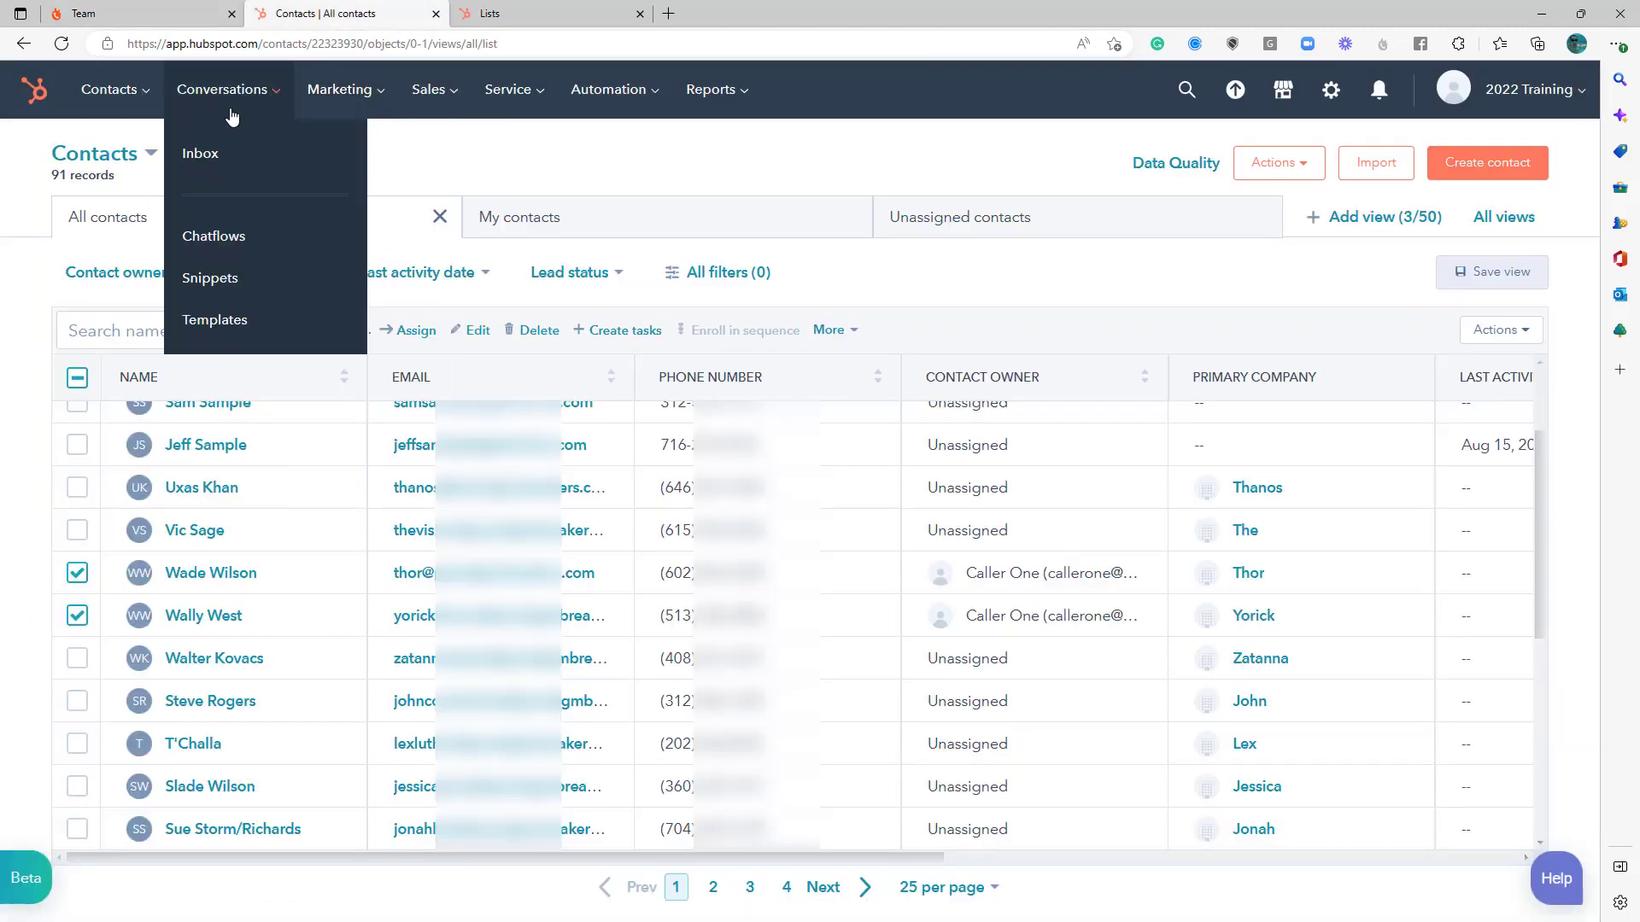
pyautogui.moveTo(137, 97)
pyautogui.click(102, 403)
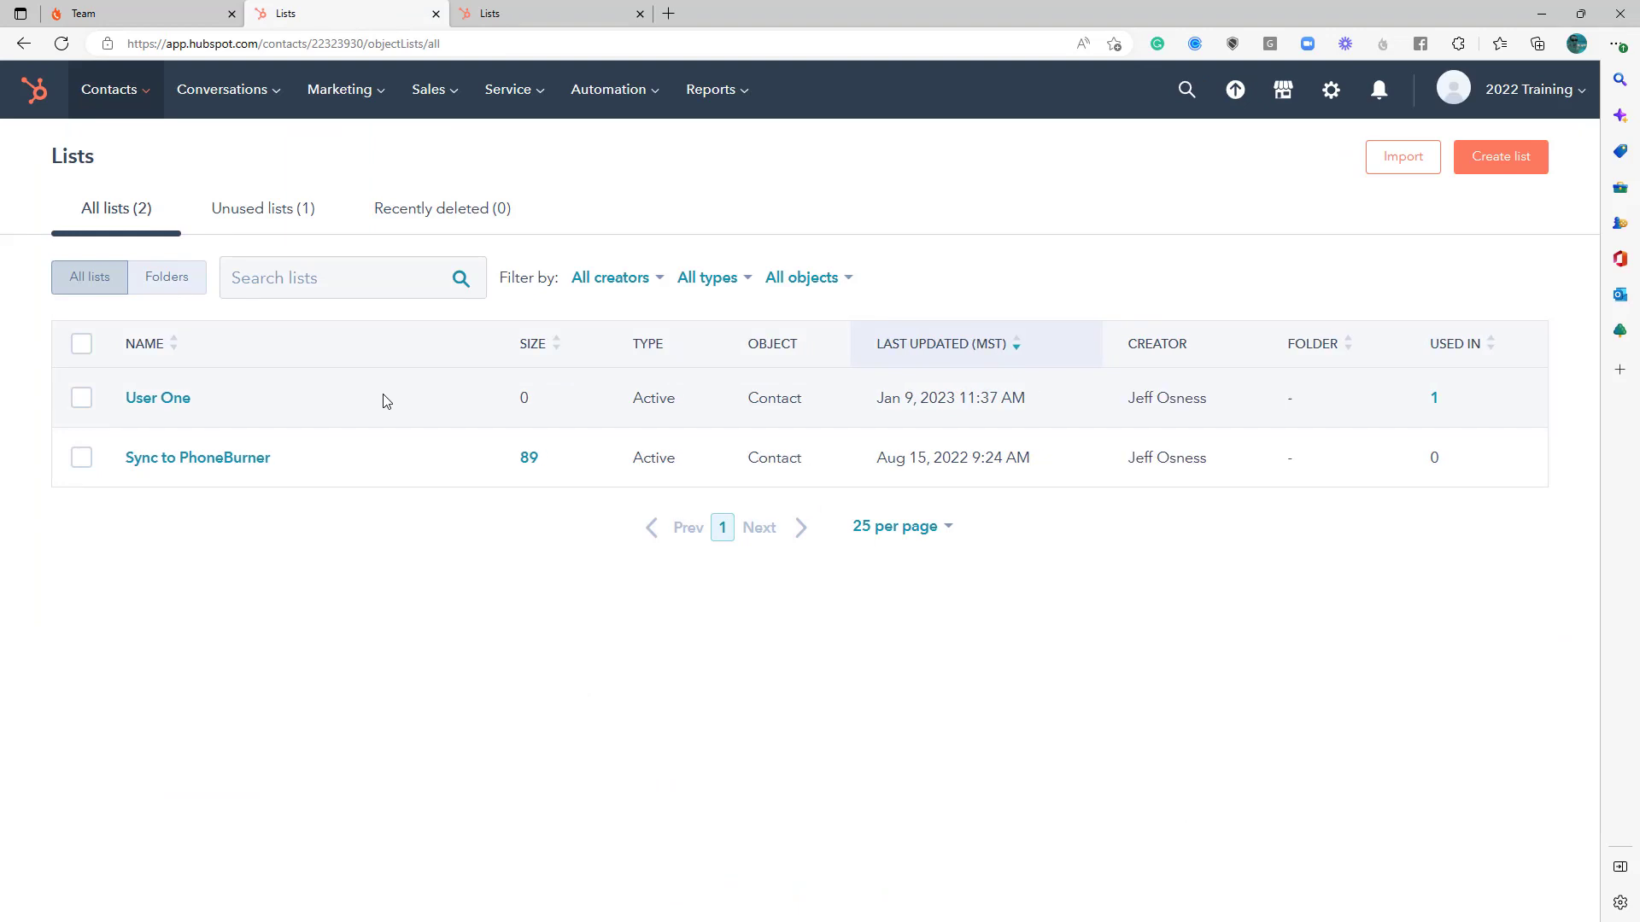
pyautogui.click(62, 43)
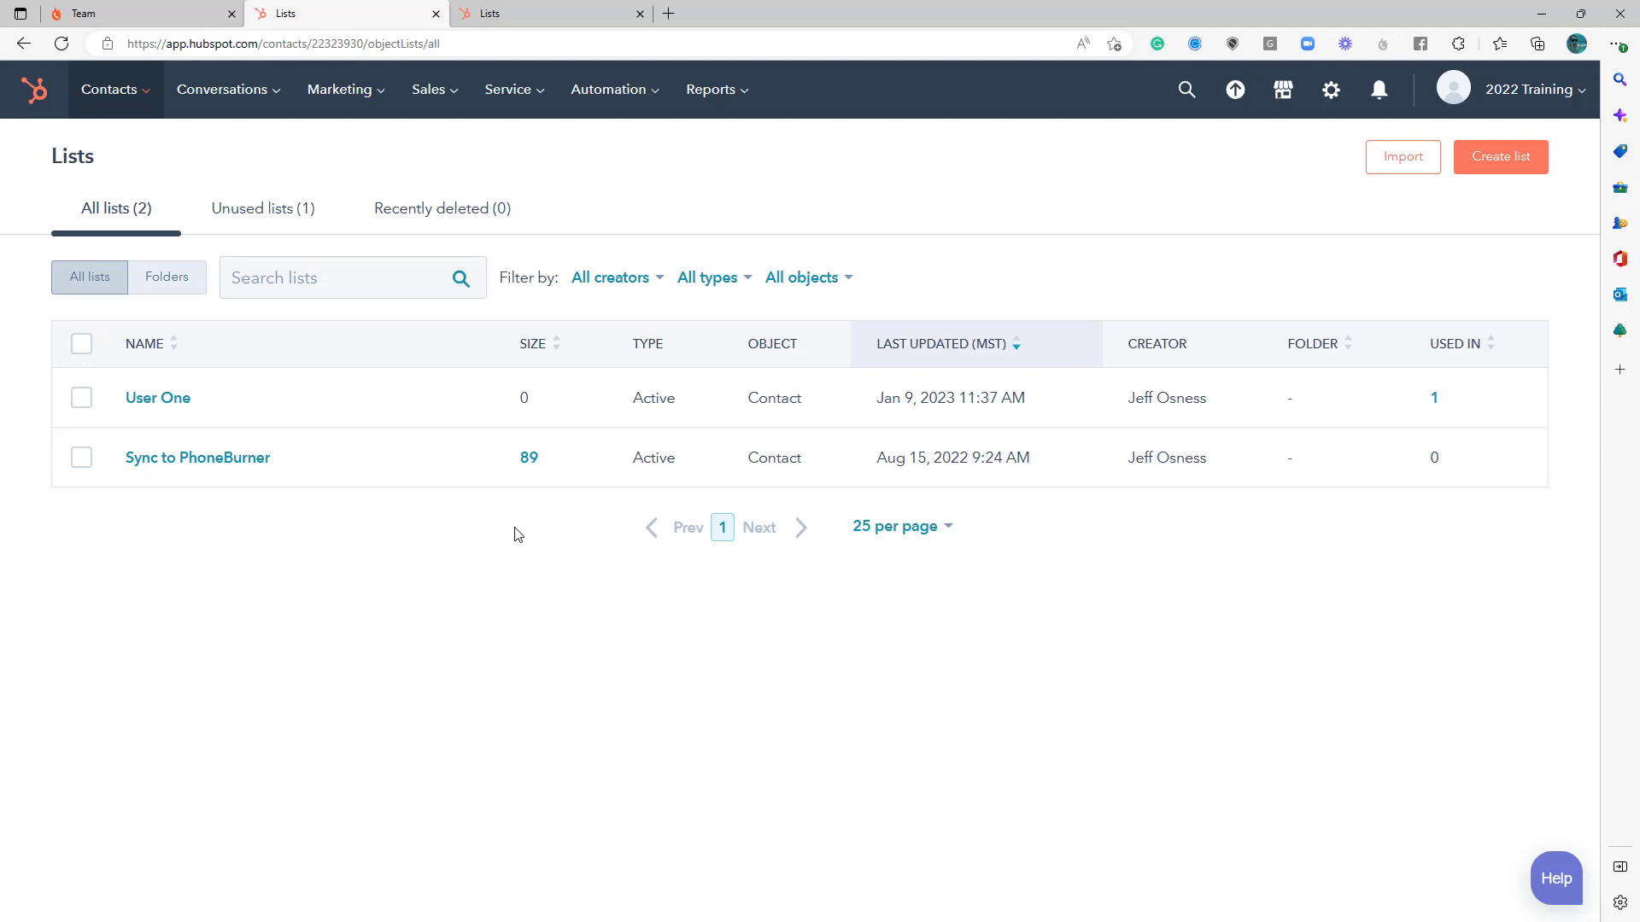
pyautogui.click(173, 10)
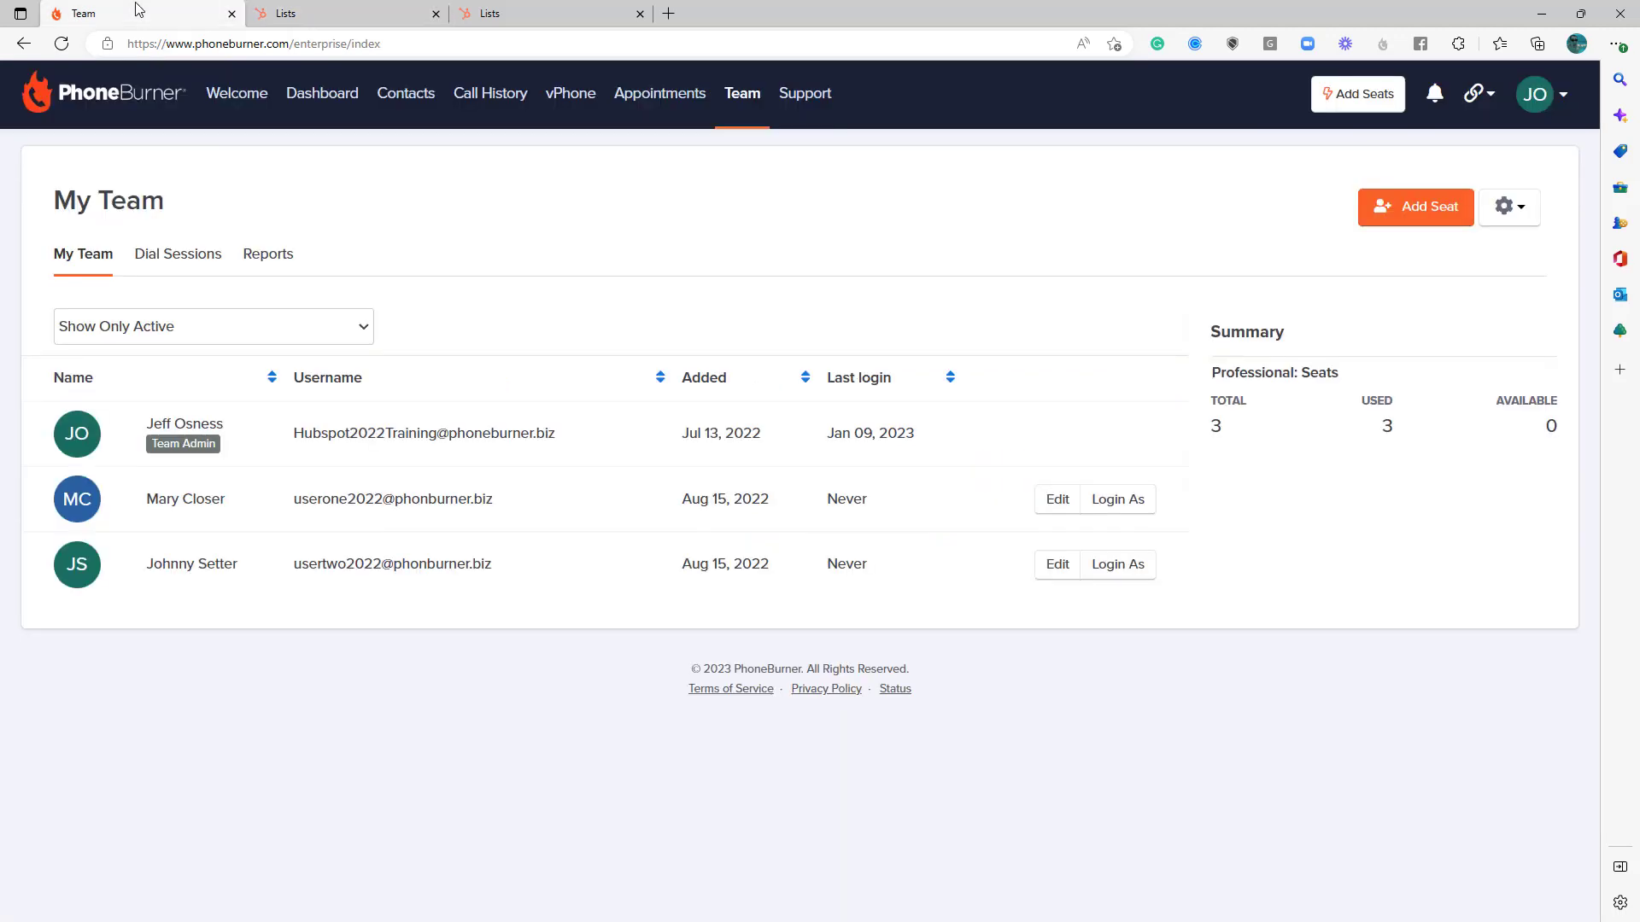
# Step: Log in as the synced team member, check their Contacts folder, then return to admin
pyautogui.click(1141, 507)
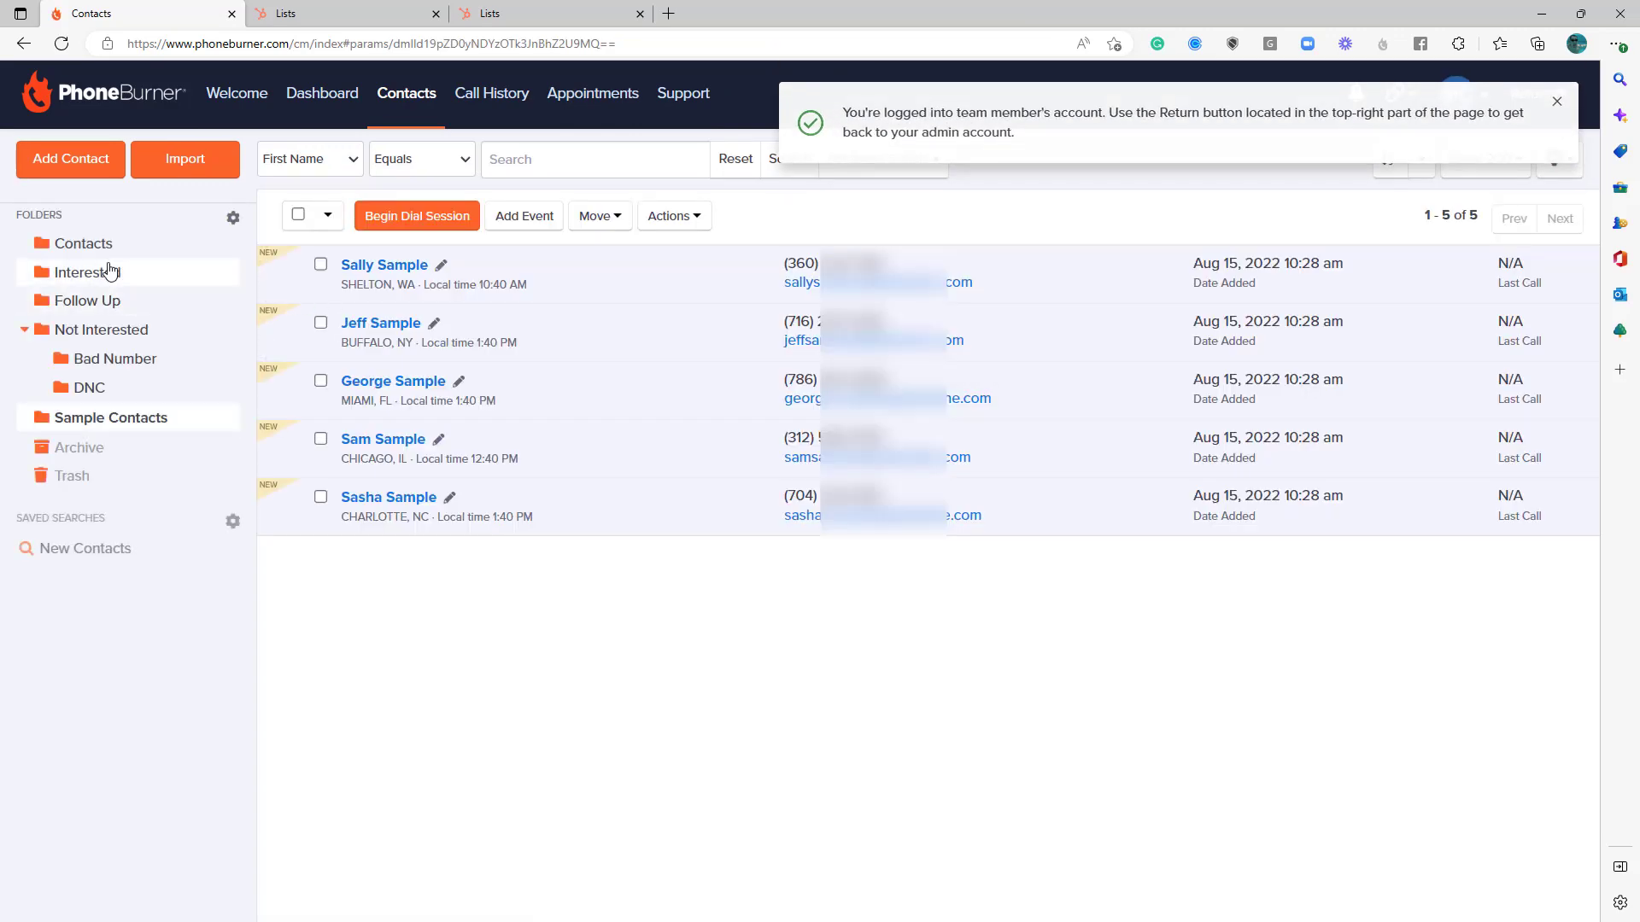
pyautogui.click(99, 245)
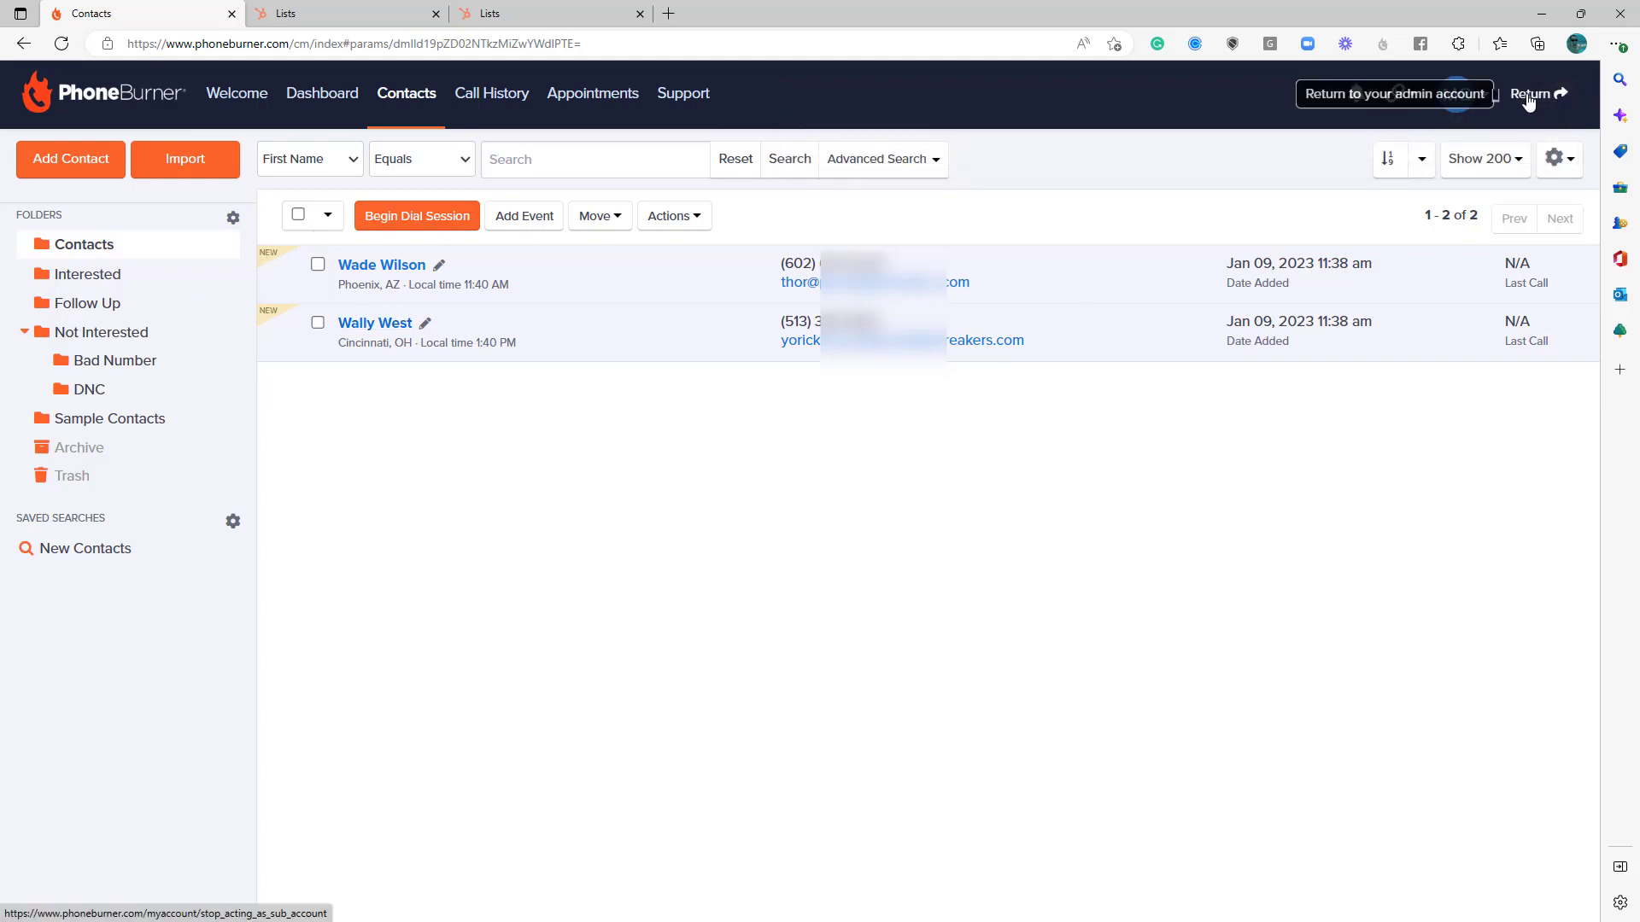
pyautogui.click(1529, 93)
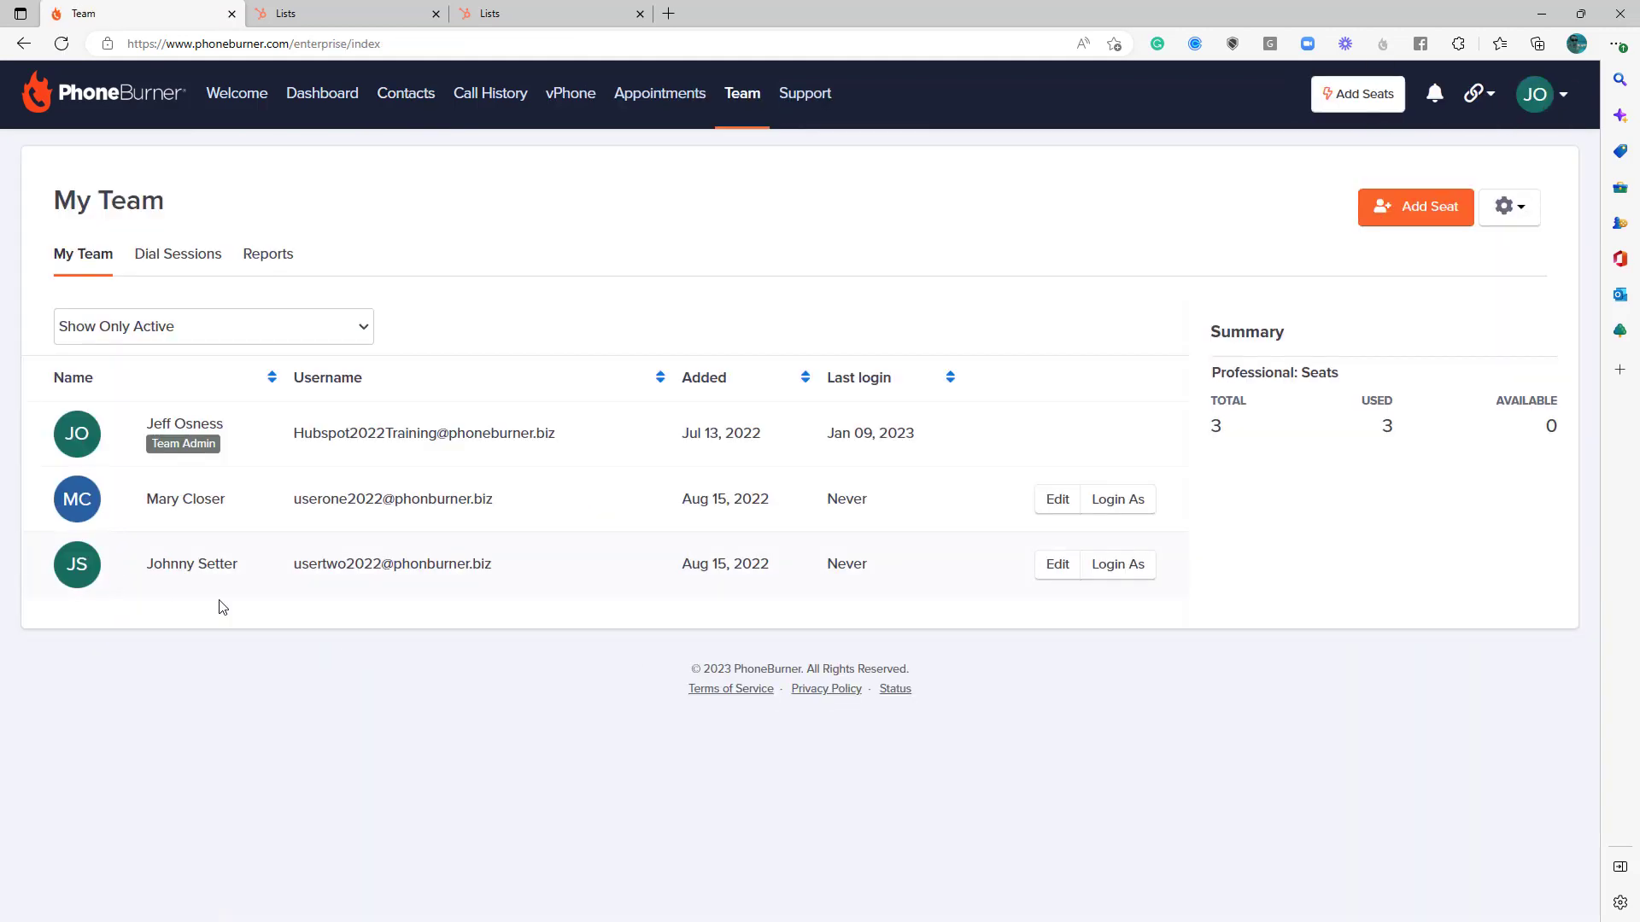
# Step: Search the admin's PhoneBurner contacts for a synced contact's name
pyautogui.click(419, 96)
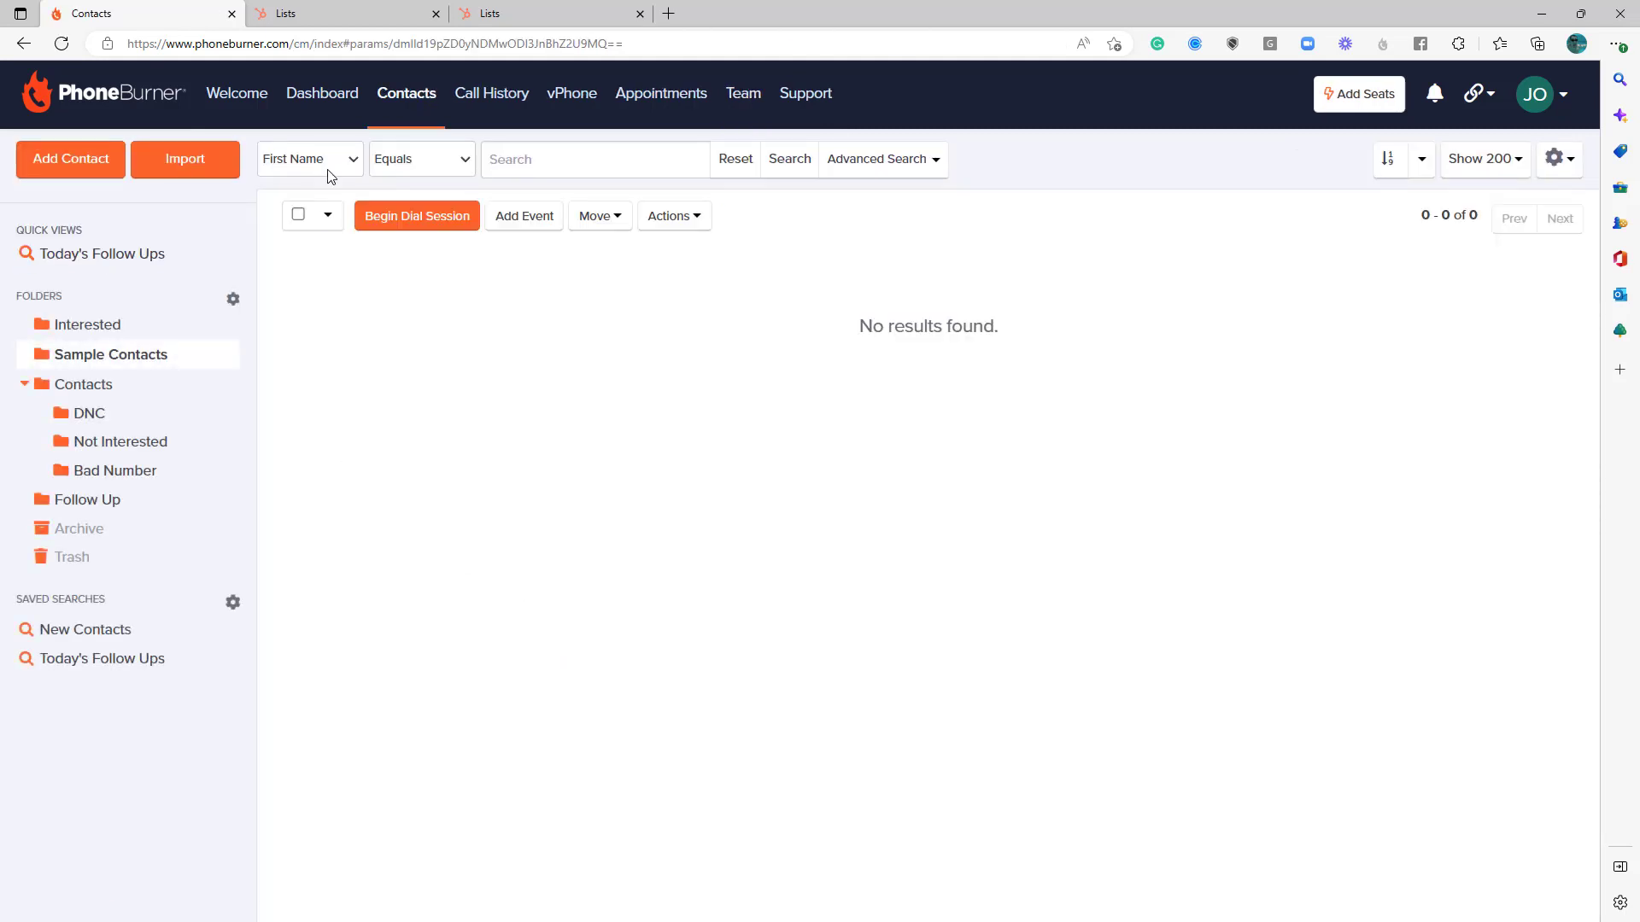
pyautogui.click(564, 158)
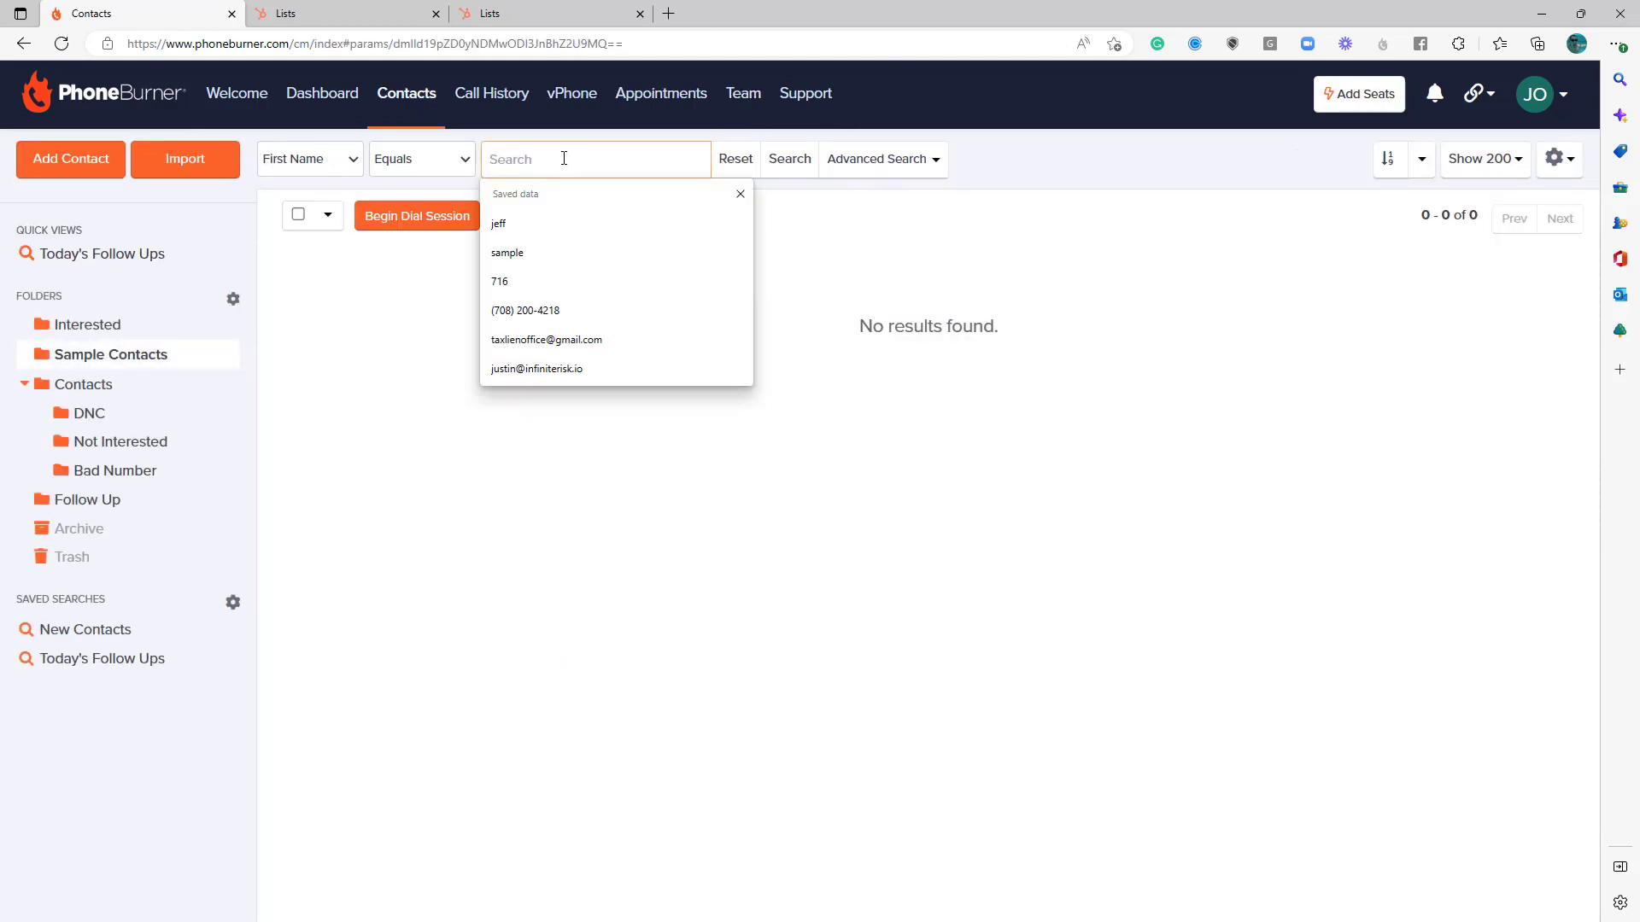
pyautogui.write('wally')
pyautogui.press('Return')
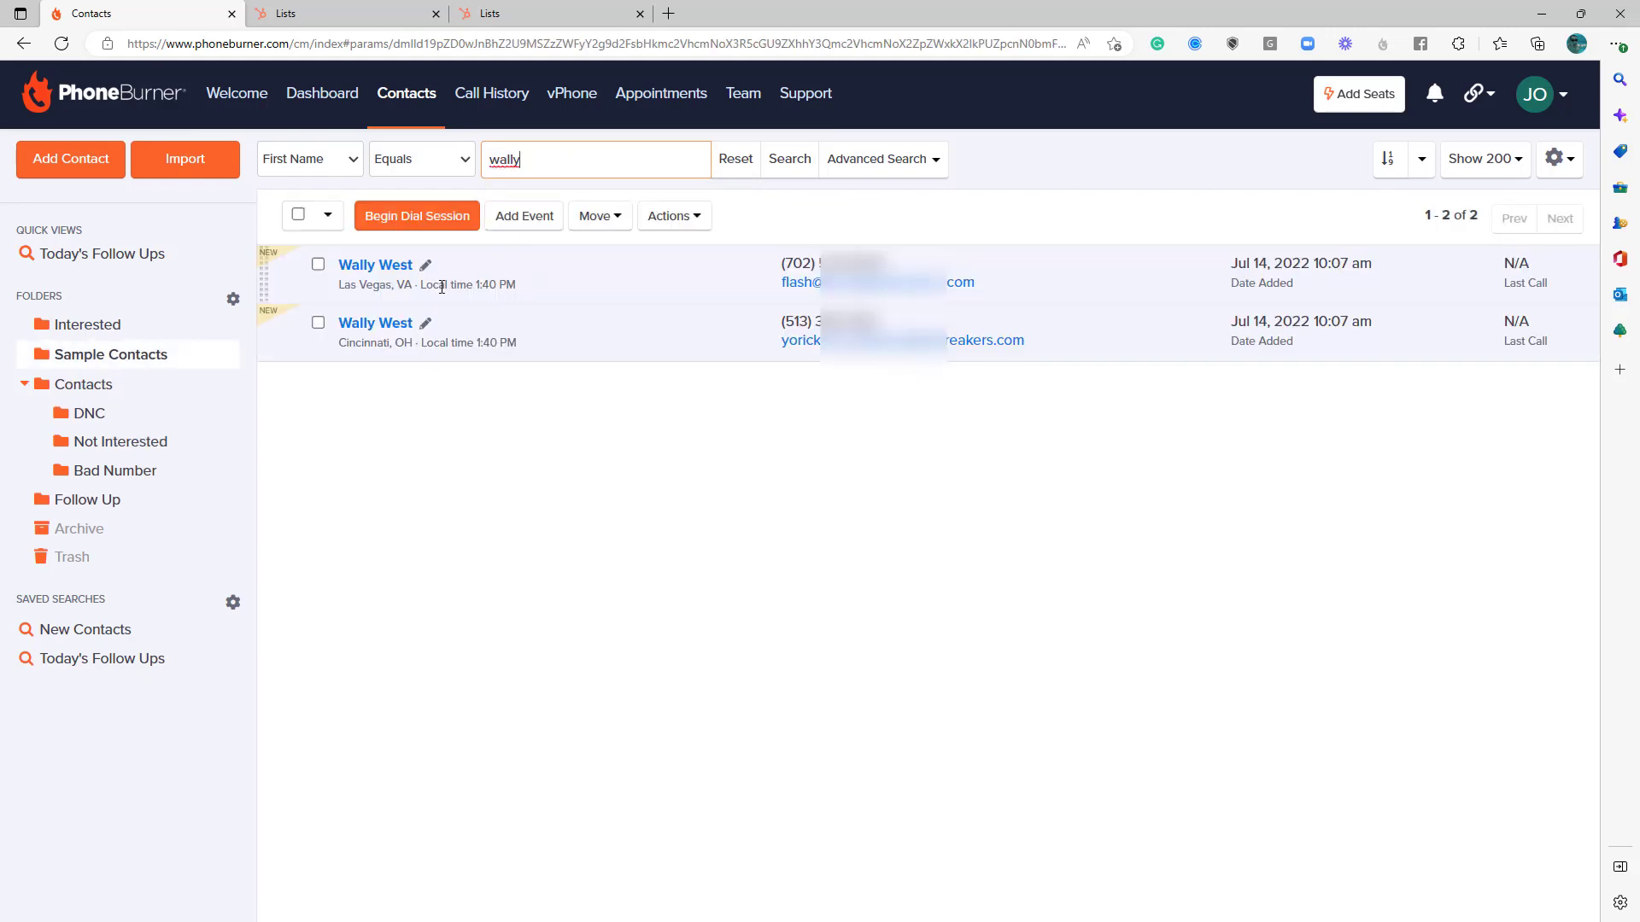
pyautogui.click(473, 408)
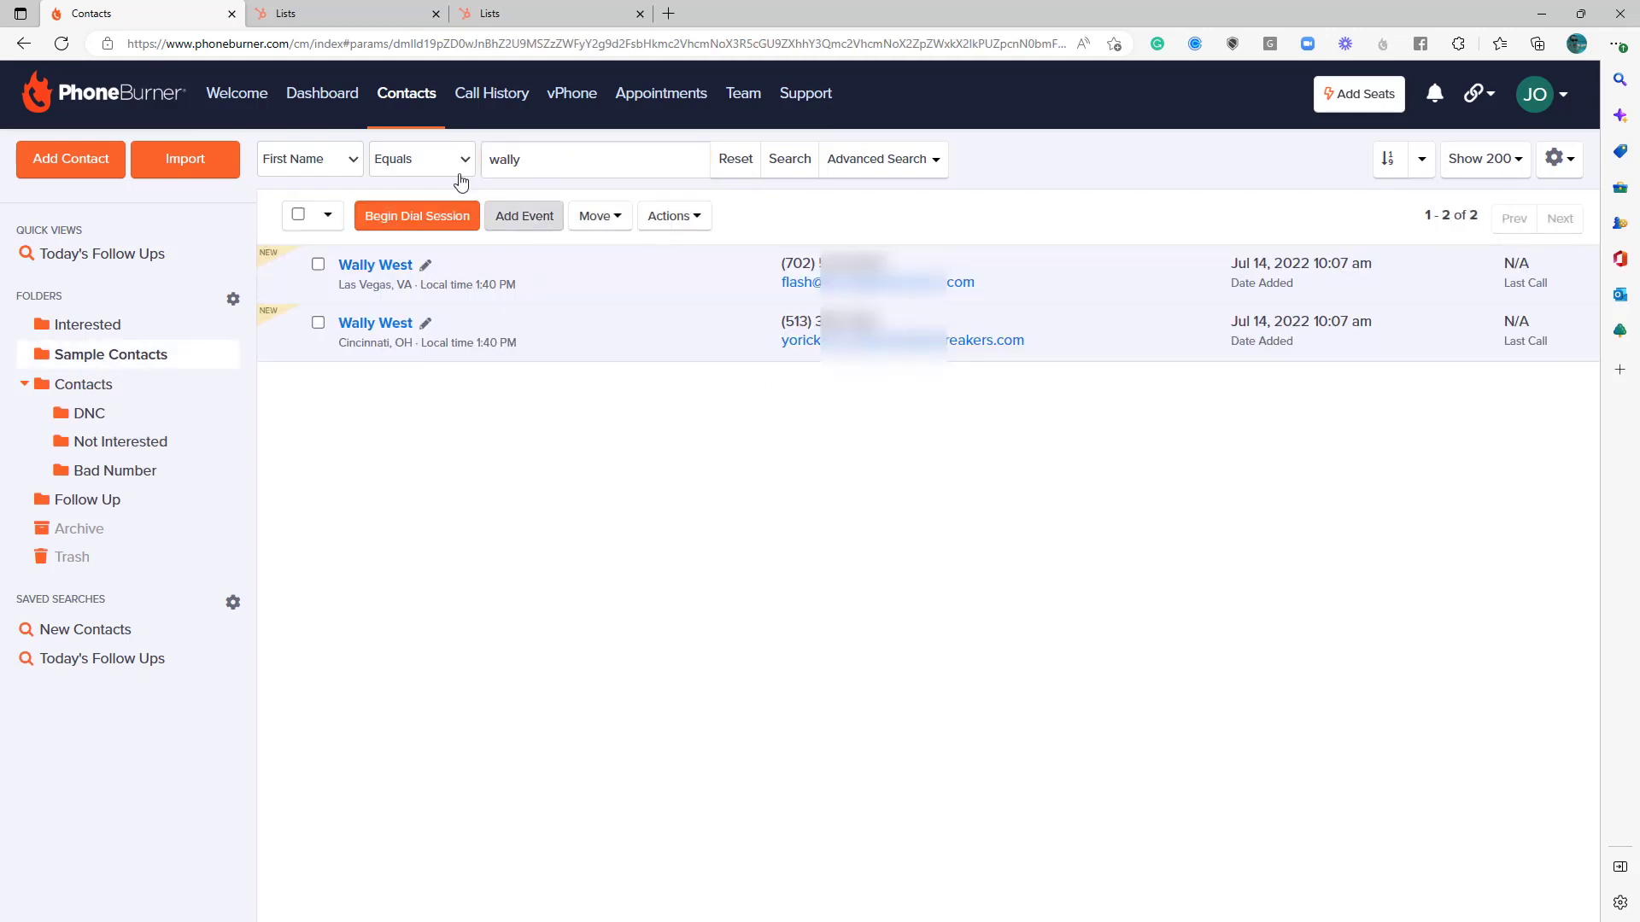
pyautogui.click(323, 13)
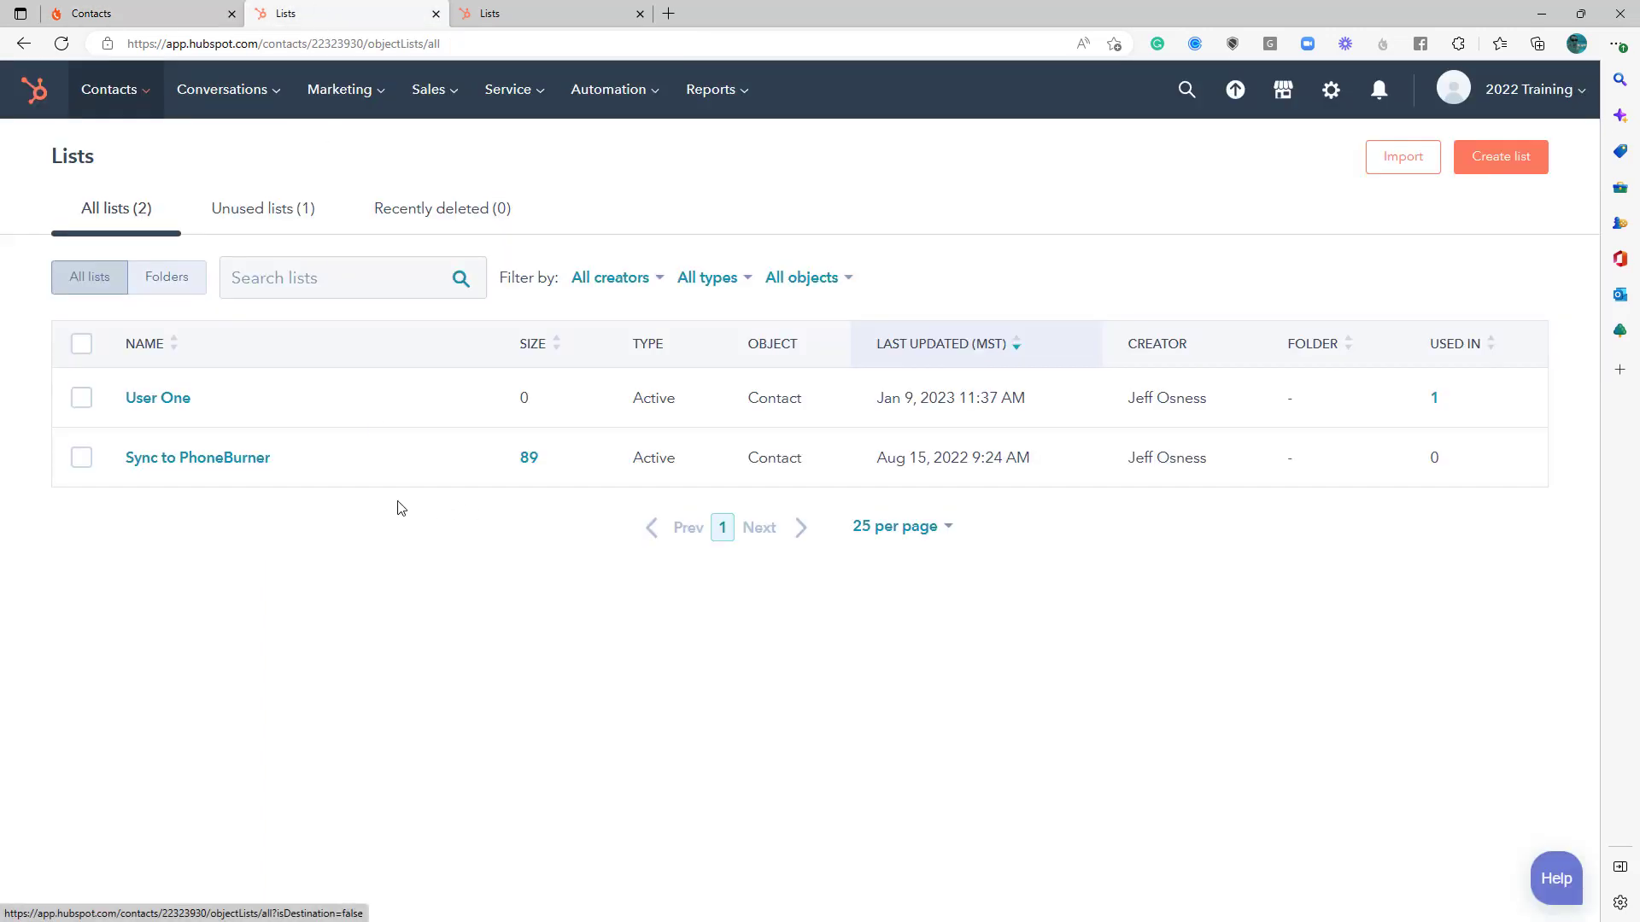